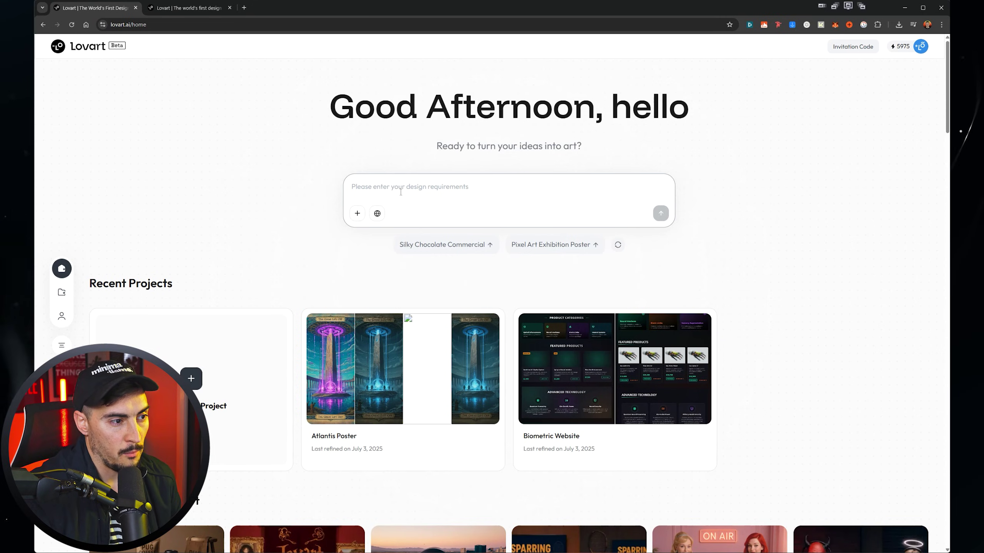
# Submit the KYROS smartwatch visual identity brief with the dark digital watch image from Downloads attached as a reference.
pyautogui.scroll(-15, 737, 290)
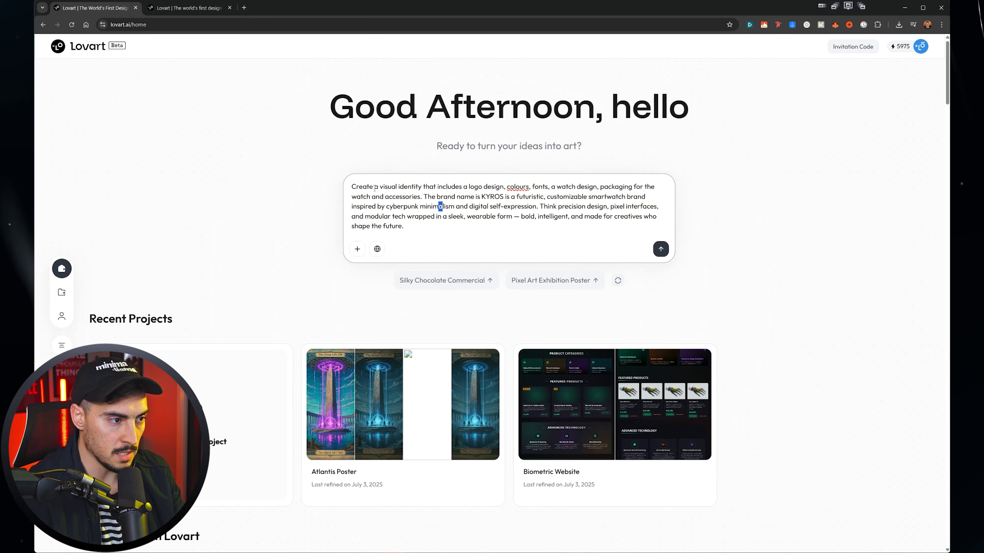
pyautogui.moveTo(432, 192); pyautogui.dragTo(449, 209)
pyautogui.click(460, 207)
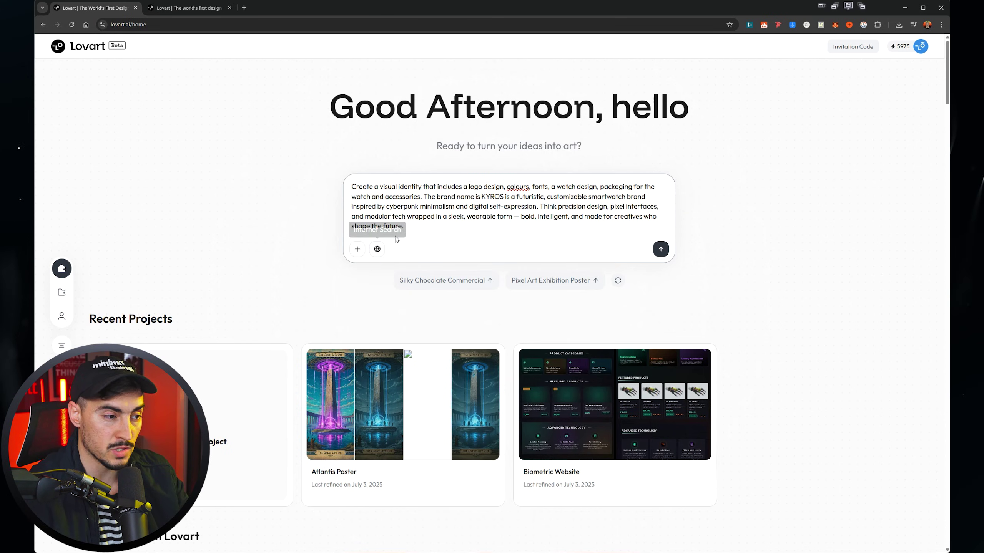
pyautogui.click(357, 249)
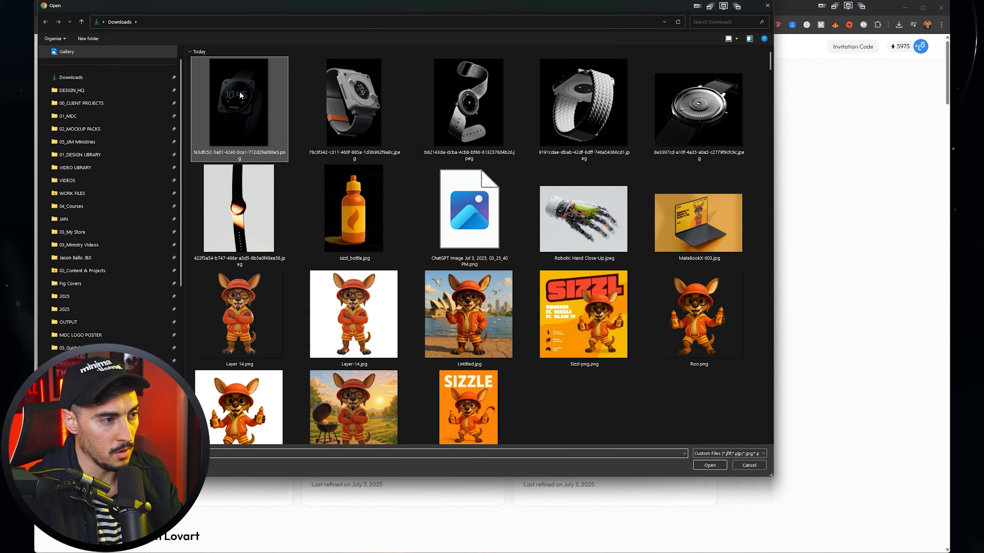
pyautogui.doubleClick(240, 95)
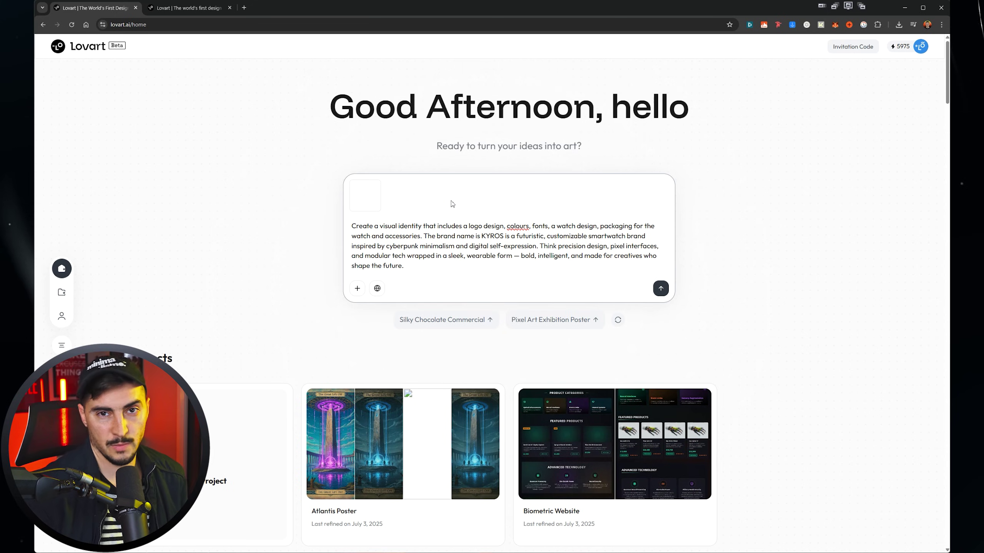
pyautogui.click(661, 289)
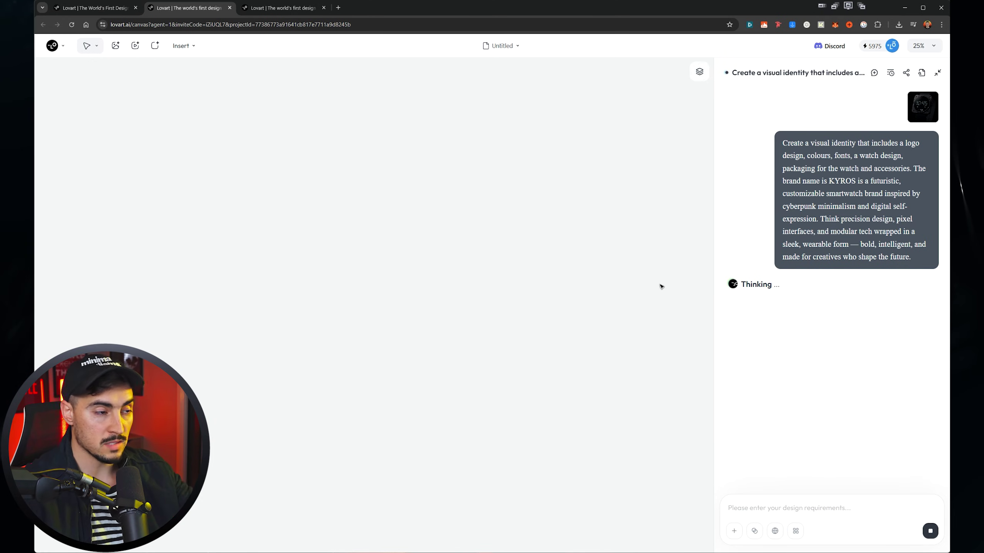
# Rename the untitled project as KYROS WATCHES.
pyautogui.click(505, 45)
pyautogui.write('k')
pyautogui.click(509, 47)
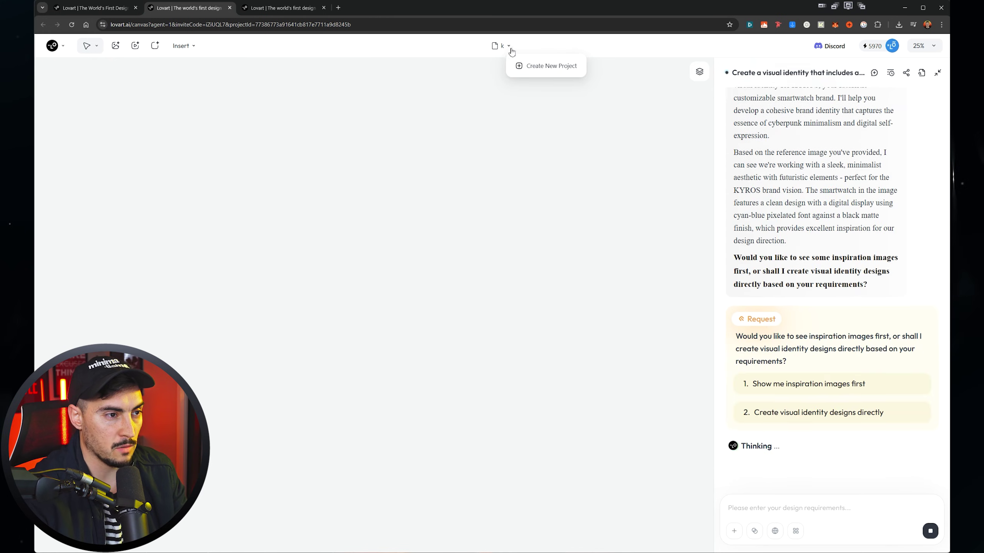
pyautogui.click(503, 46)
pyautogui.write('YROS WATCHES')
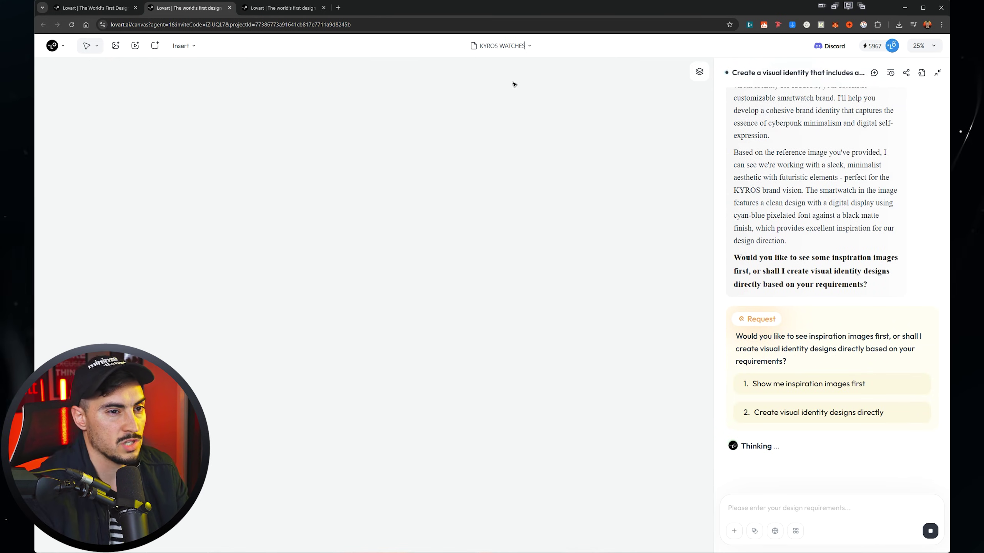
pyautogui.click(698, 73)
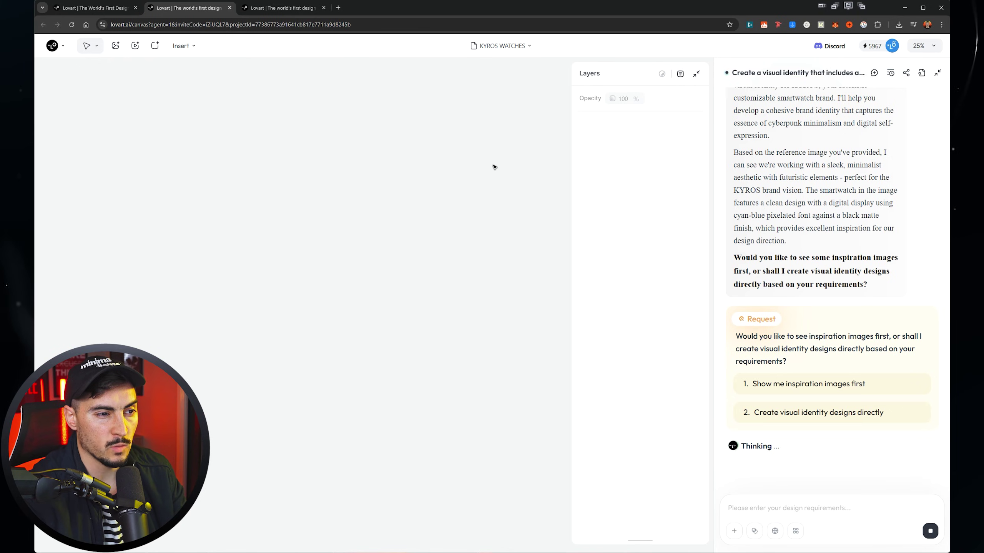
pyautogui.click(697, 75)
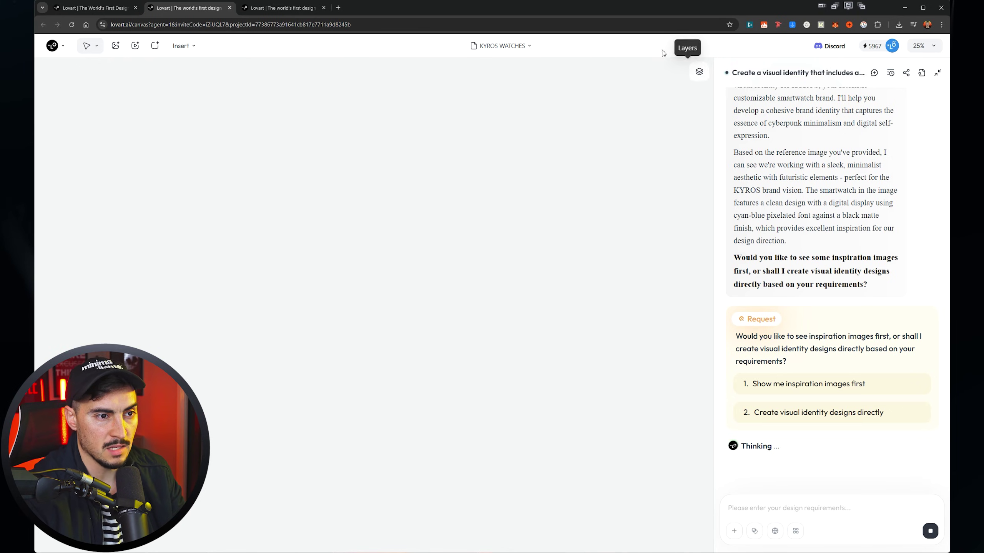
pyautogui.click(937, 73)
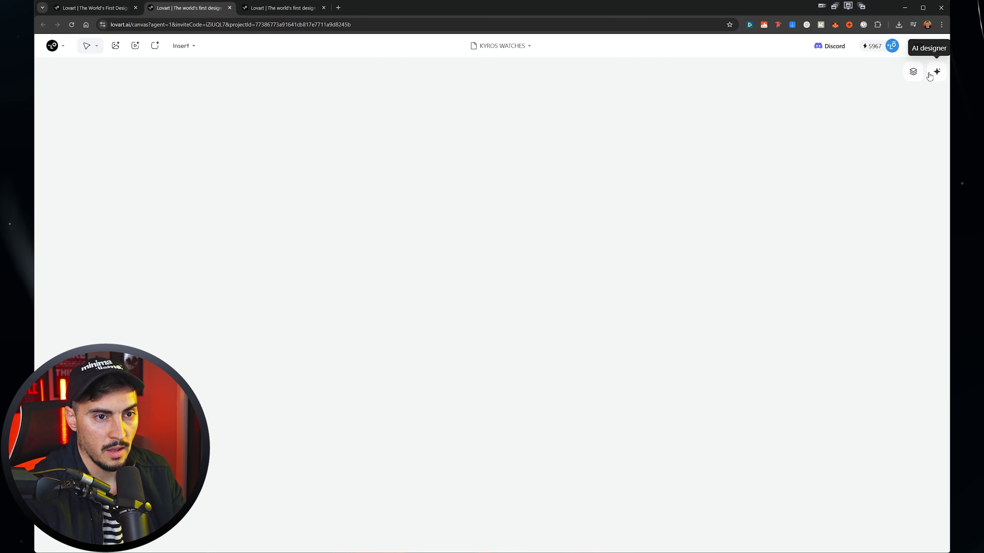
pyautogui.click(937, 71)
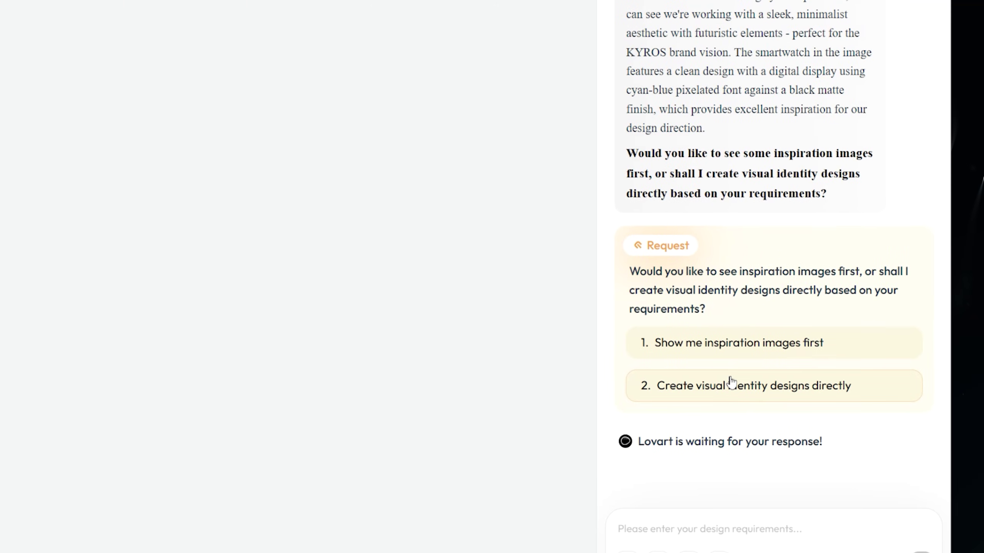
# Answer the design agent's request by choosing to see inspiration images first.
pyautogui.click(728, 344)
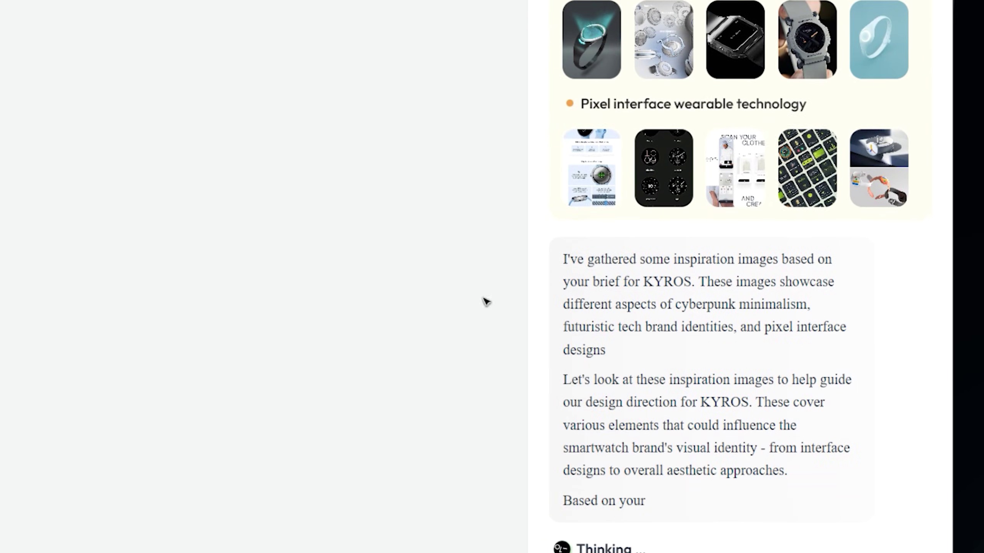
pyautogui.scroll(6, 637, 74)
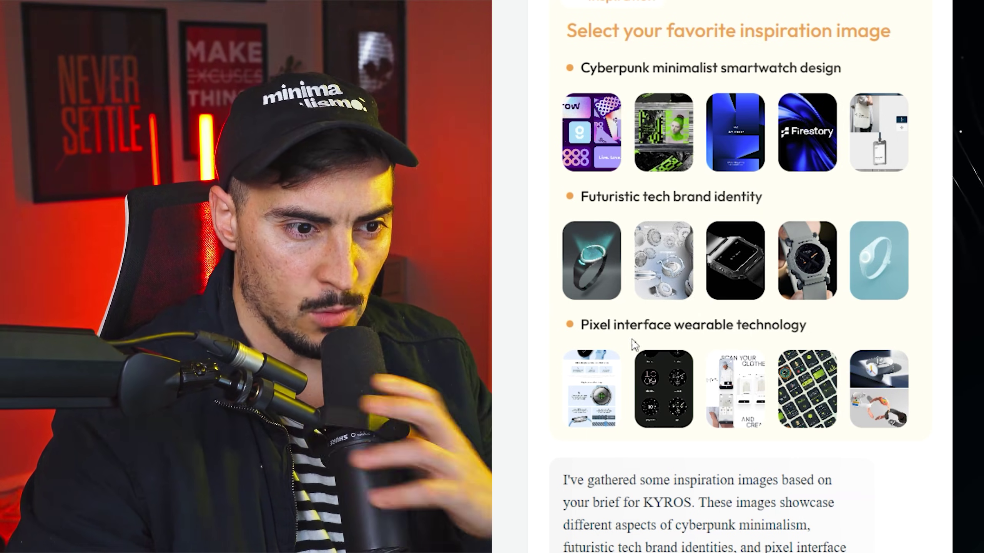
pyautogui.click(604, 150)
pyautogui.click(664, 149)
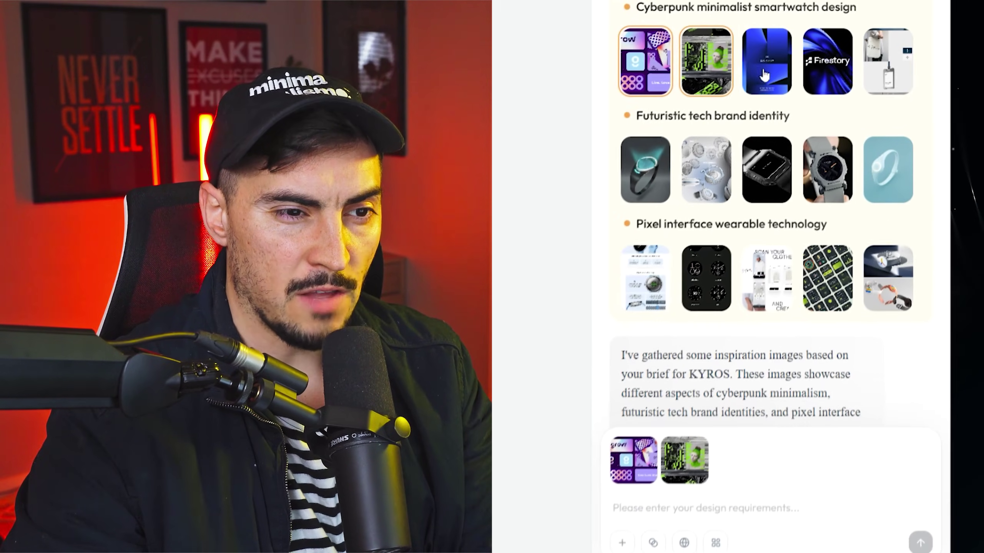
pyautogui.click(734, 150)
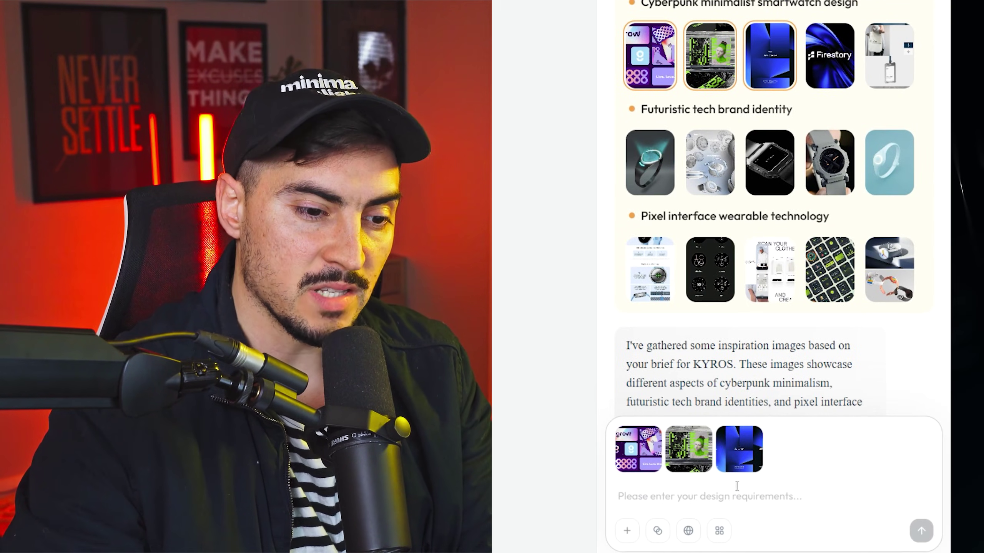
pyautogui.click(748, 502)
pyautogui.press('BackSpace')
pyautogui.press('BackSpace')
pyautogui.press('BackSpace')
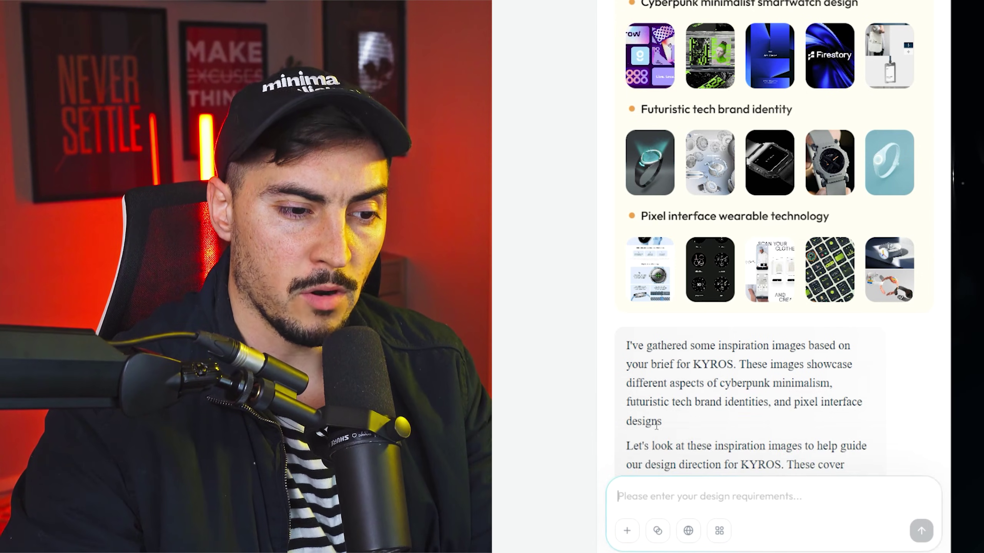
# Select the black square and grey round watches under Futuristic tech brand identity, and the black watch-face image under Pixel interface wearable technology.
pyautogui.scroll(-5, 738, 212)
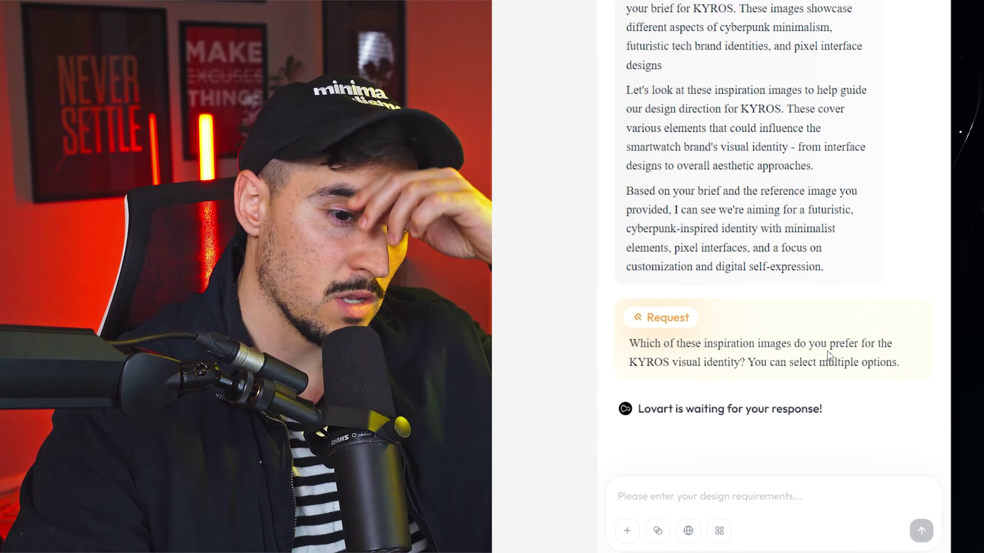
pyautogui.scroll(10, 785, 163)
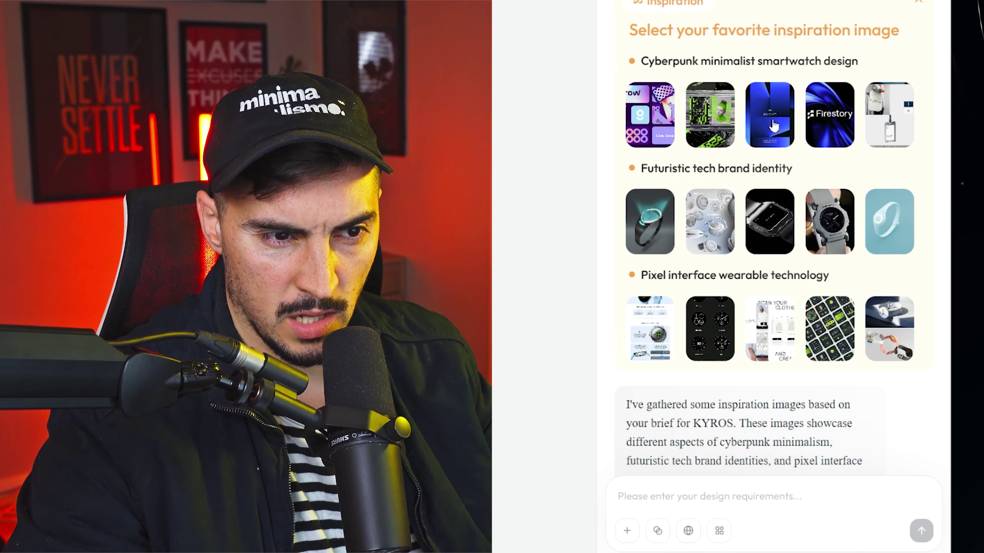
pyautogui.click(770, 222)
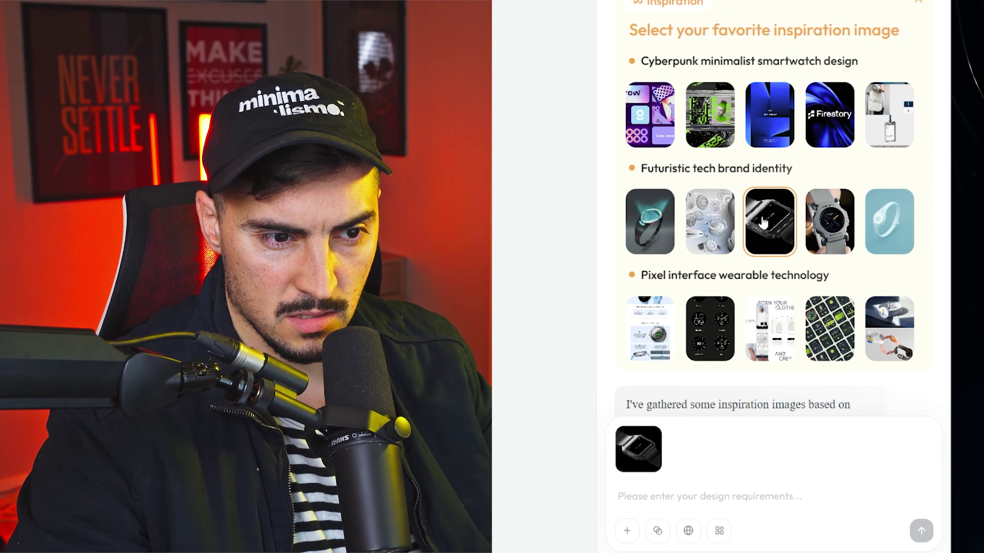
pyautogui.click(830, 221)
pyautogui.scroll(-2, 740, 264)
pyautogui.click(718, 274)
pyautogui.scroll(-10, 723, 285)
# Send the selected inspiration images with the message "I like these images.".
pyautogui.click(776, 494)
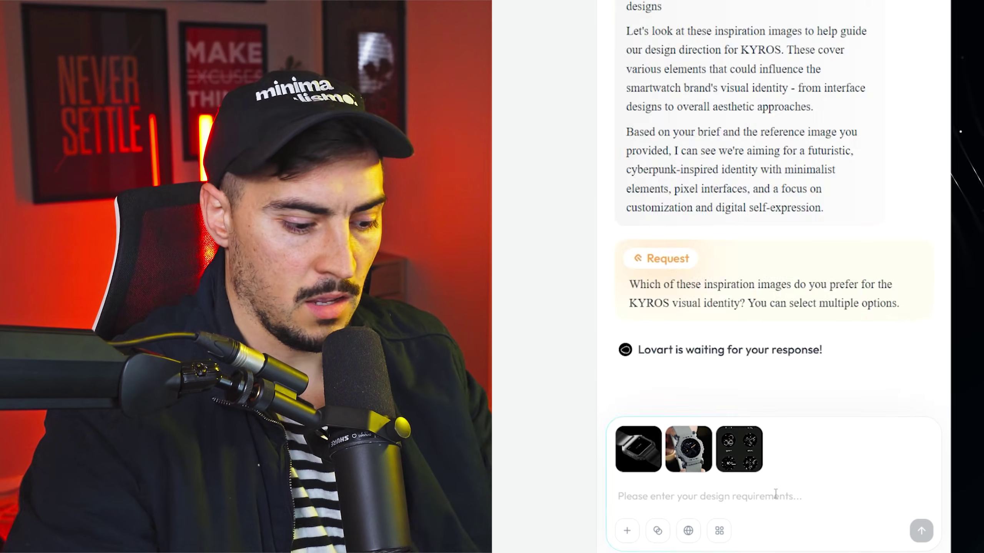
pyautogui.write('i LIKE TH')
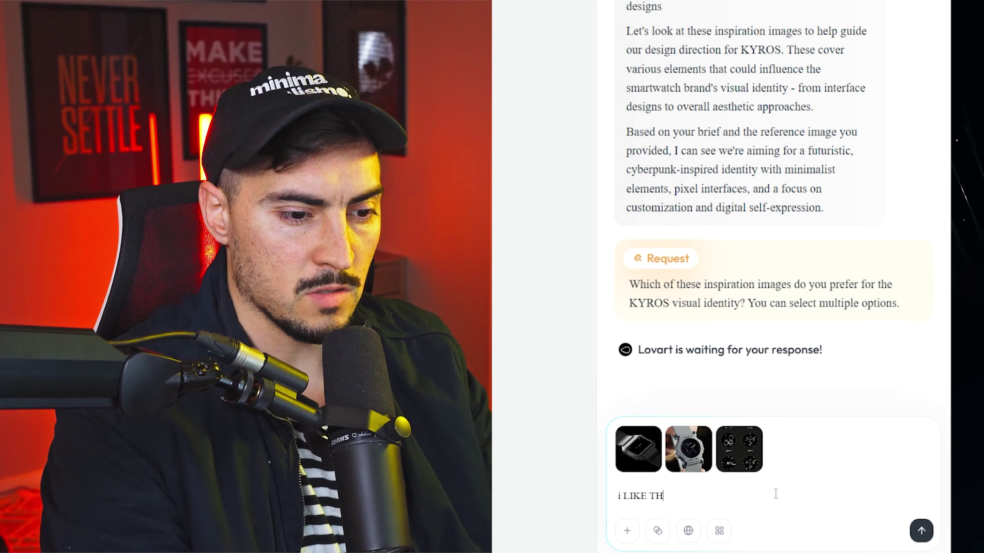
pyautogui.hotkey('ctrl', 'a')
pyautogui.write('I like these images.')
pyautogui.press('Return')
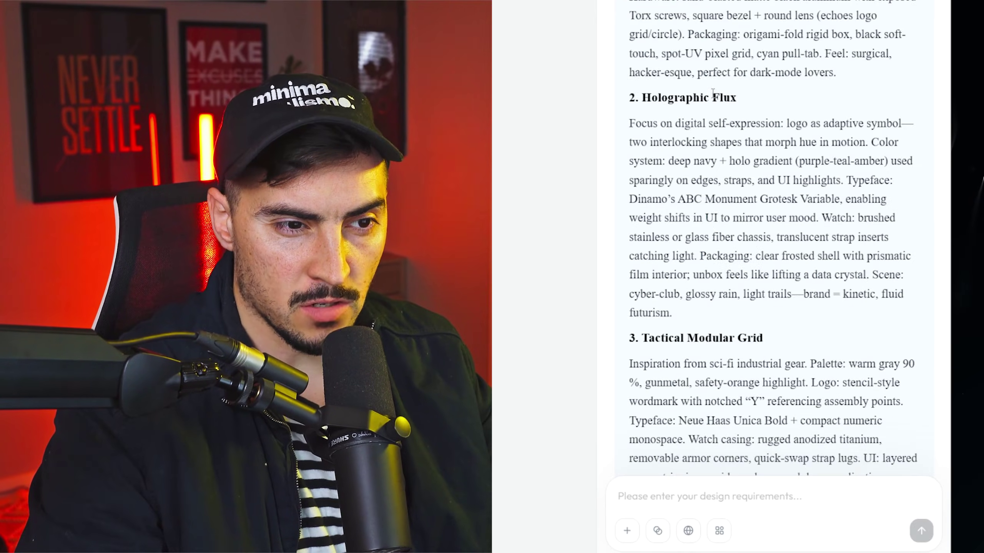
# Read through the proposed design directions, including Holographic Flux, Tactical Modular Grid and Zen Circuit Minimalism.
pyautogui.scroll(10, 709, 111)
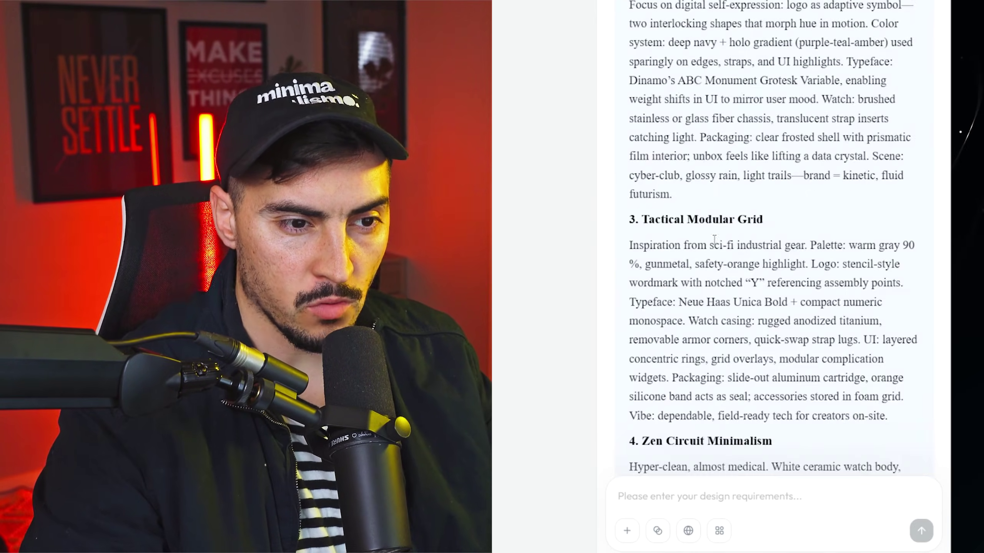
pyautogui.scroll(-4, 743, 93)
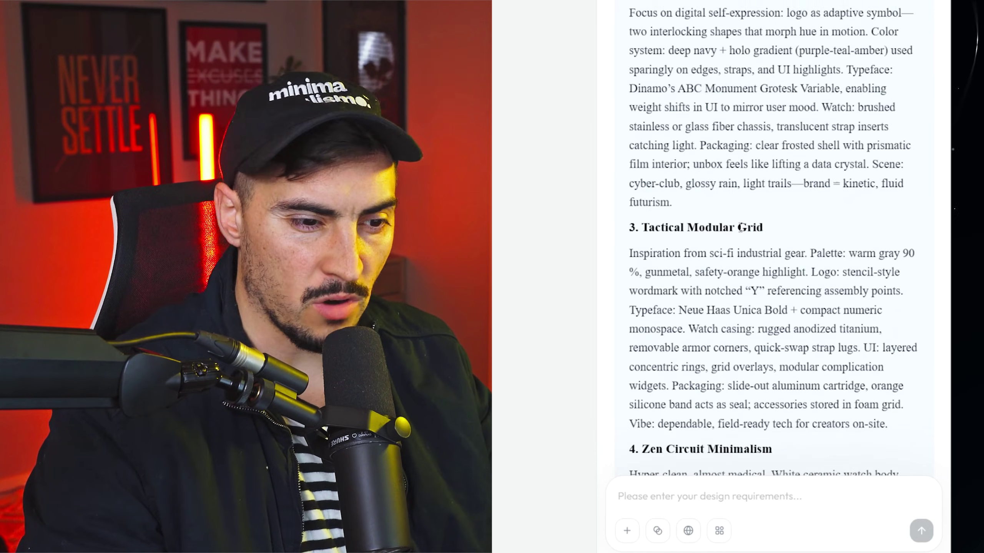
pyautogui.scroll(10, 743, 93)
pyautogui.scroll(-12, 743, 93)
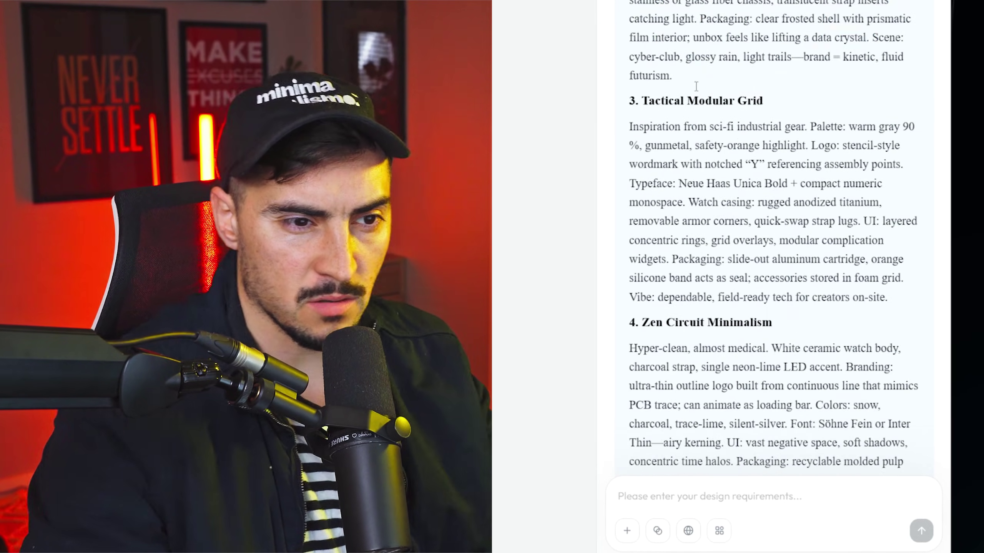
pyautogui.scroll(-10, 804, 151)
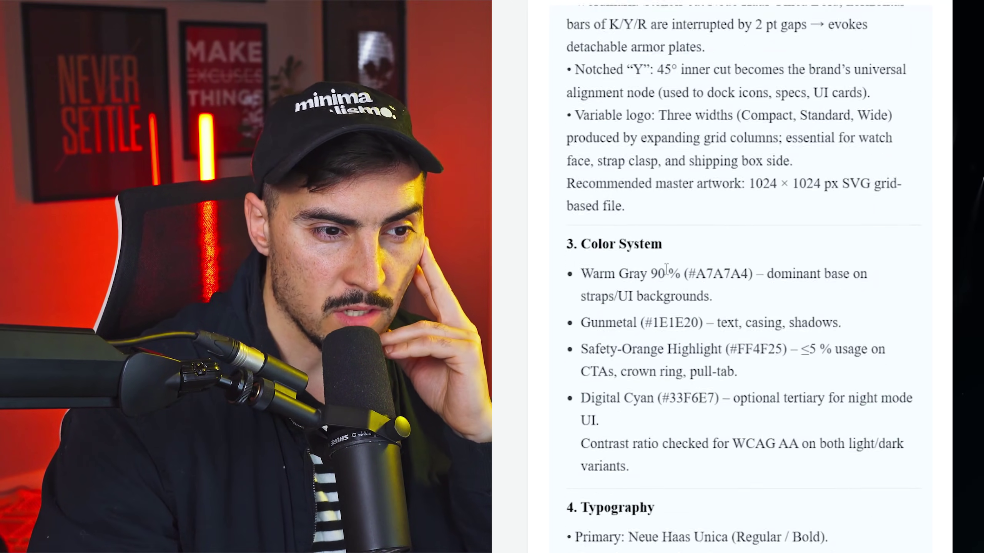
# Review the KYROS design guidance from the color system and typography through industrial design, watch faces and packaging to the implementation checklist.
pyautogui.moveTo(601, 232); pyautogui.dragTo(656, 308)
pyautogui.click(717, 281)
pyautogui.scroll(3, 693, 287)
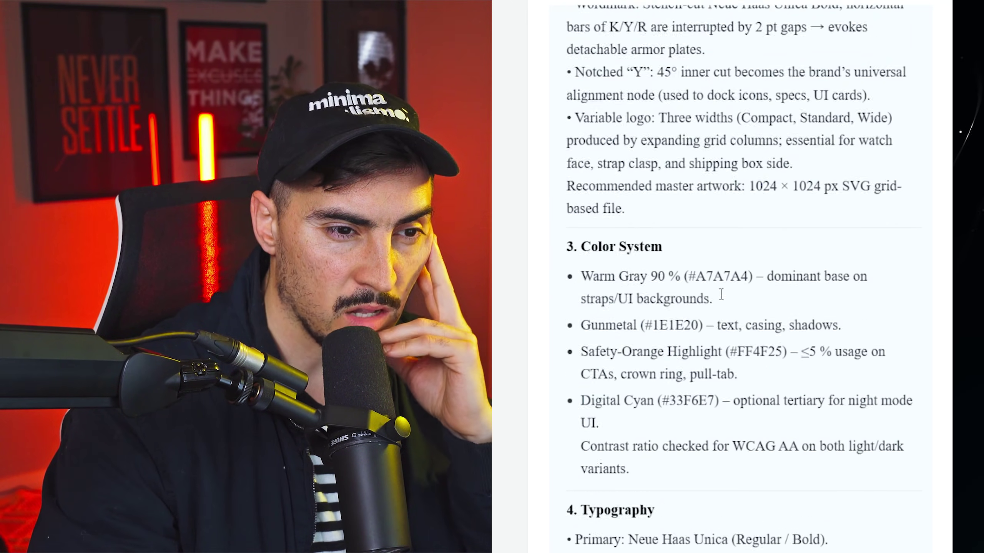
pyautogui.scroll(-10, 667, 247)
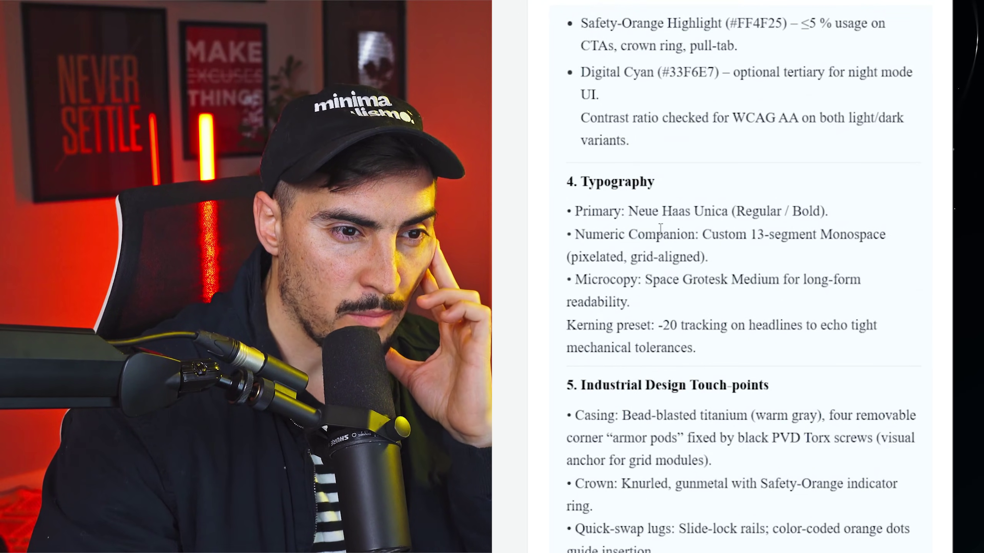
pyautogui.moveTo(645, 211); pyautogui.dragTo(724, 236)
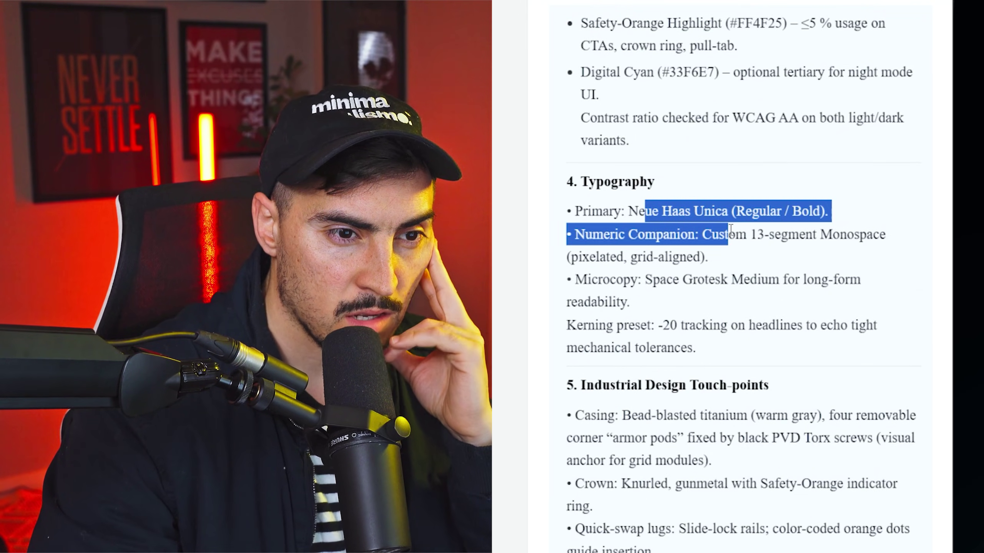
pyautogui.moveTo(666, 280); pyautogui.dragTo(723, 286)
pyautogui.scroll(-2, 693, 295)
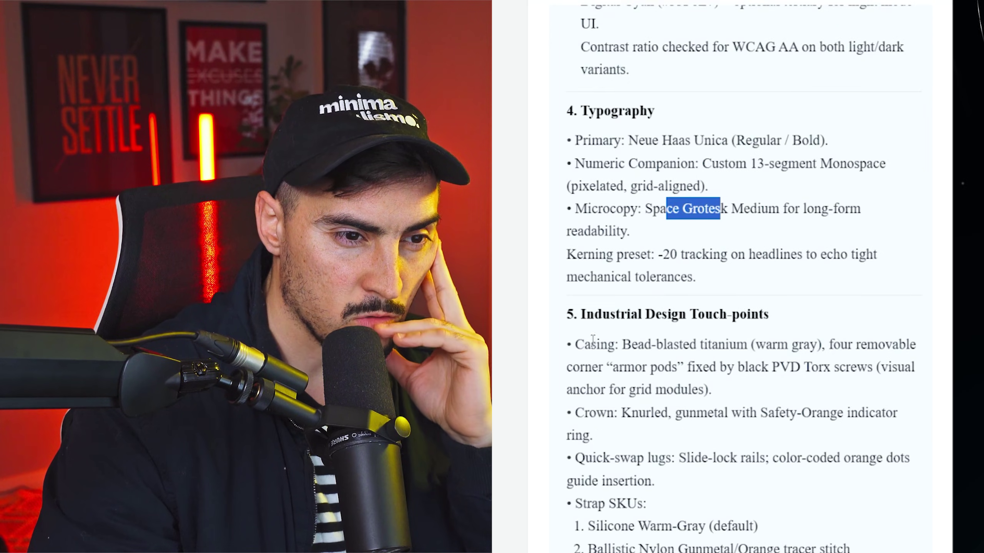
pyautogui.moveTo(655, 255); pyautogui.dragTo(686, 247)
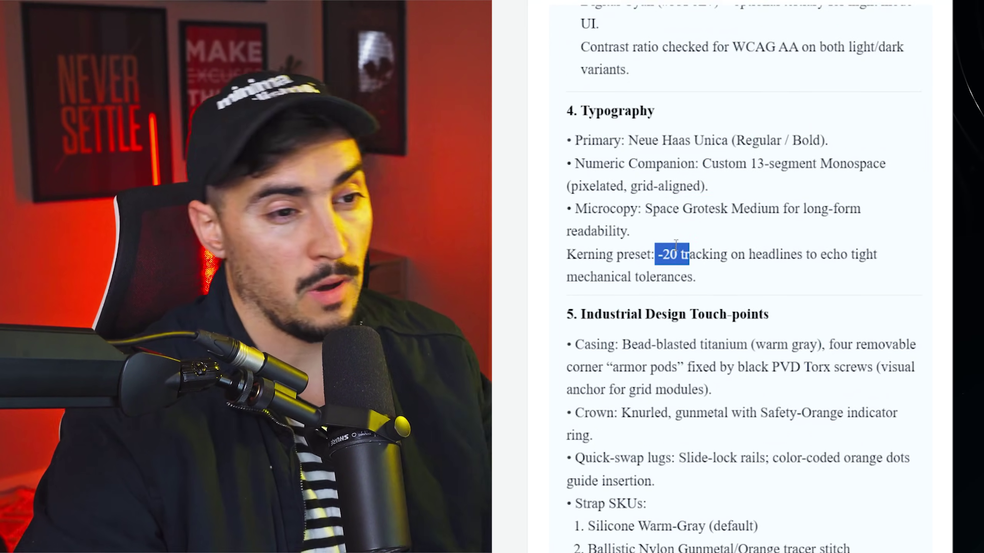
pyautogui.scroll(-2, 686, 246)
pyautogui.click(697, 197)
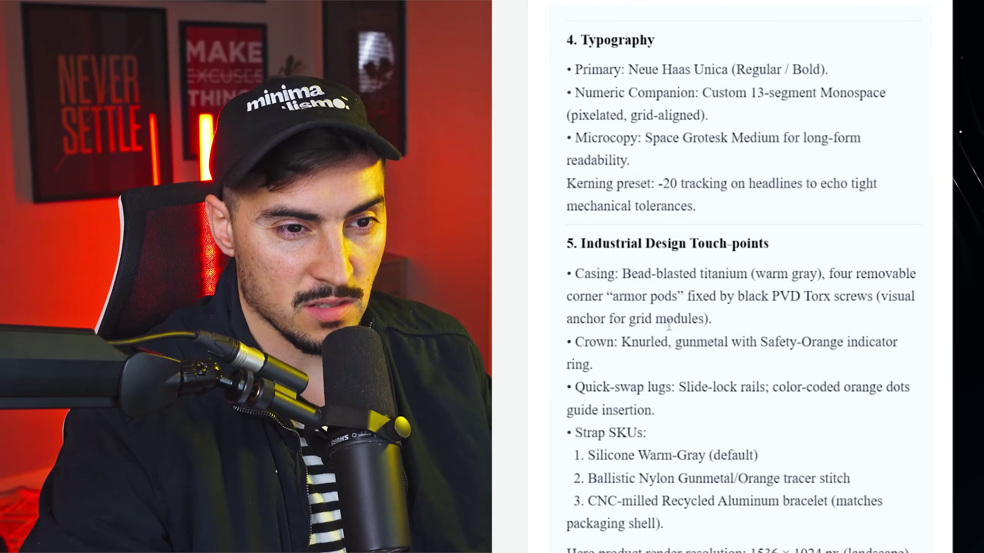
pyautogui.scroll(-2, 668, 326)
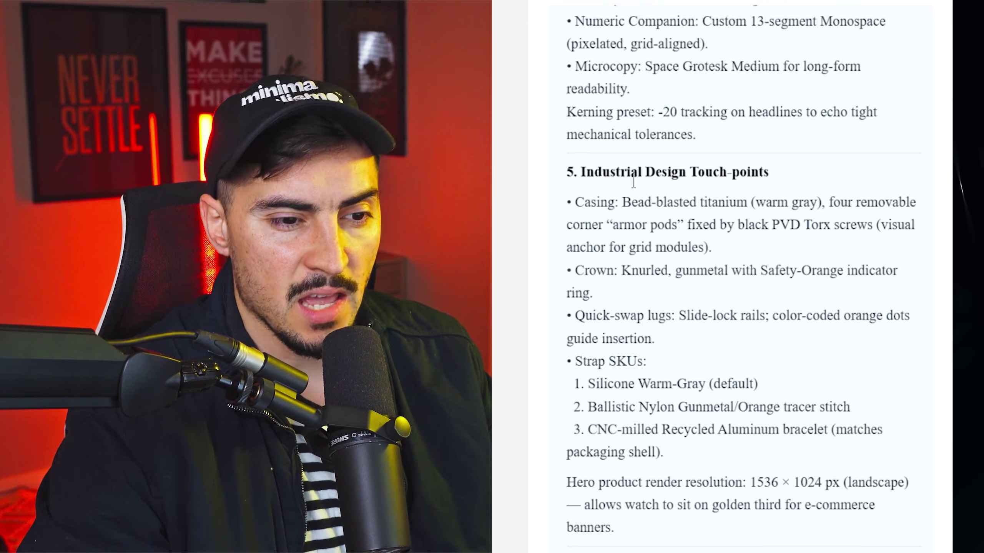
pyautogui.scroll(-10, 732, 198)
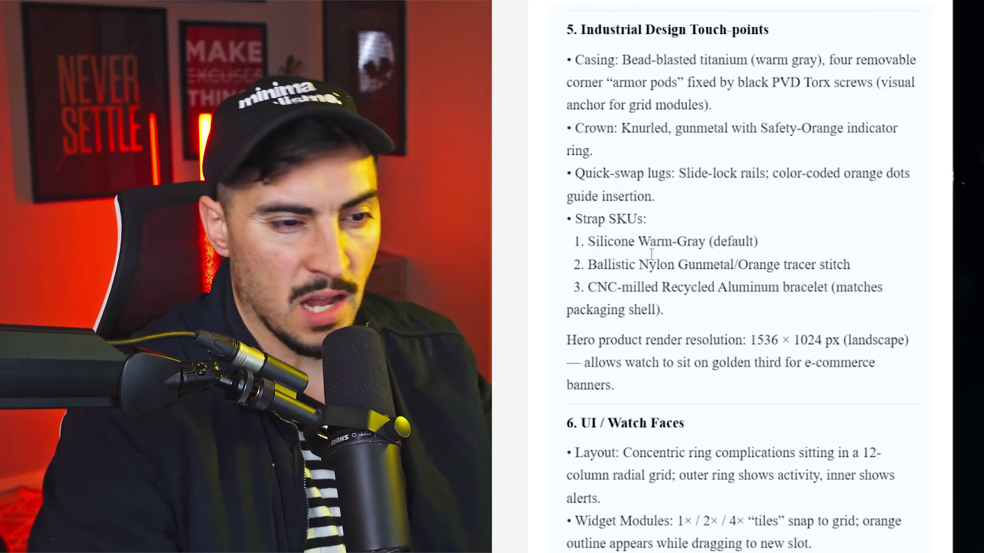
pyautogui.scroll(-14, 645, 209)
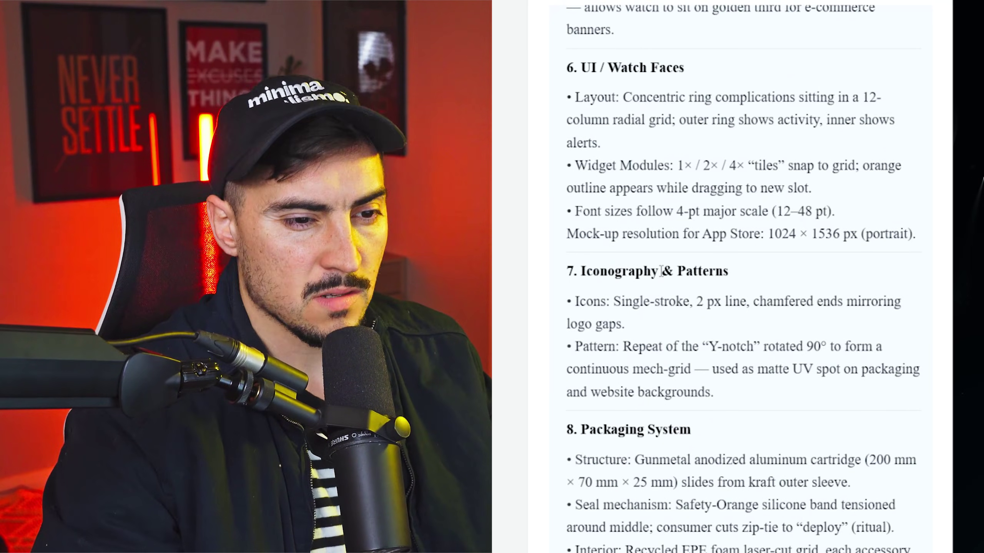
pyautogui.scroll(-8, 674, 243)
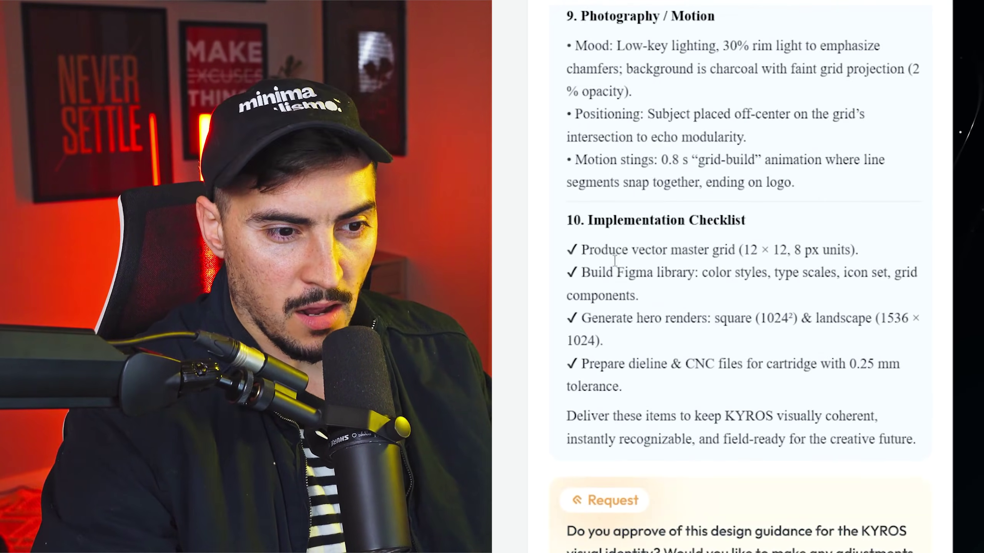
# Approve the KYROS design guidance and proceed with logo designs.
pyautogui.scroll(-3, 614, 260)
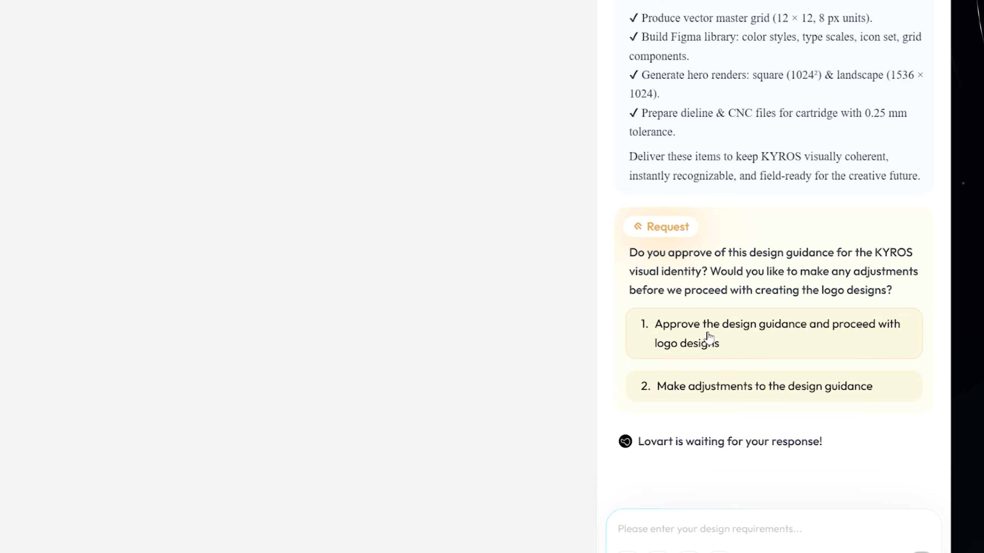
pyautogui.click(709, 337)
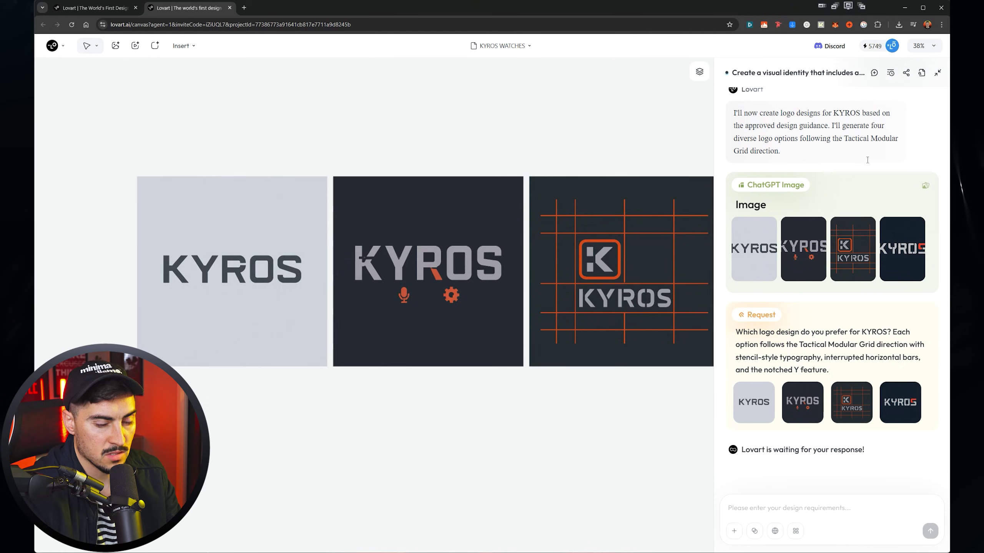
# Examine the four generated KYROS logo options one by one, comparing their lettering, icons and grid details up close.
pyautogui.moveTo(701, 201); pyautogui.dragTo(632, 201)
pyautogui.scroll(1, 867, 229)
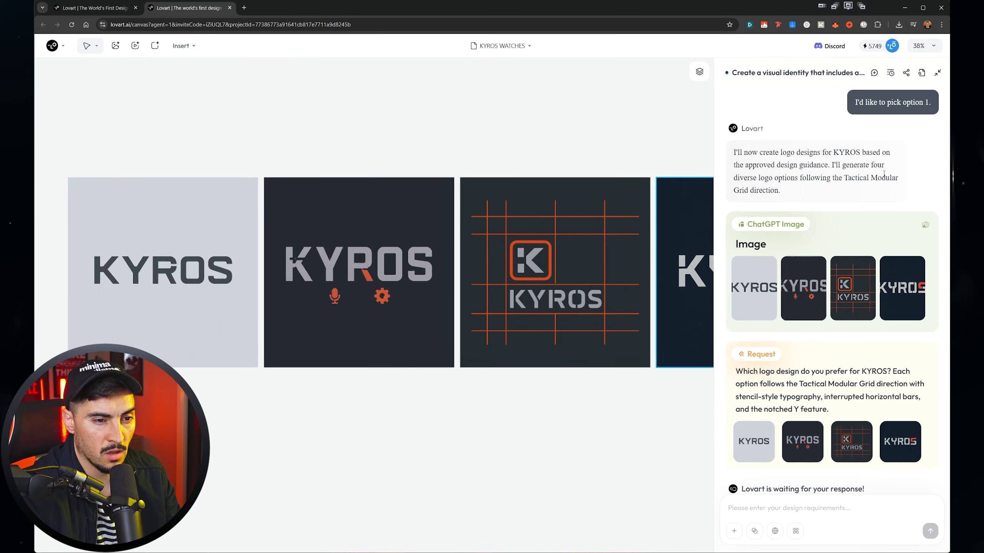
pyautogui.click(938, 72)
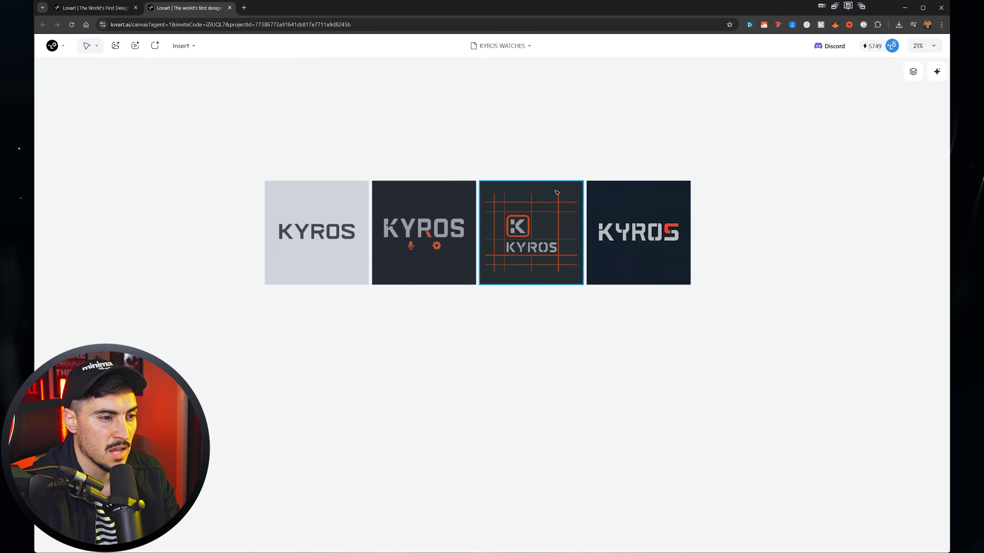
pyautogui.scroll(8, 485, 180)
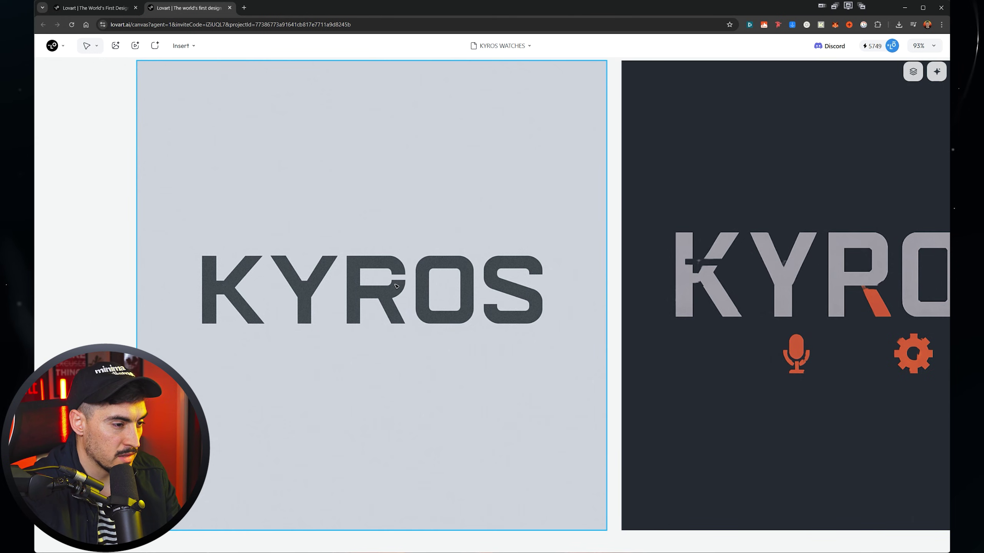
pyautogui.scroll(-2, 400, 270)
pyautogui.hscroll(3, 457, 249)
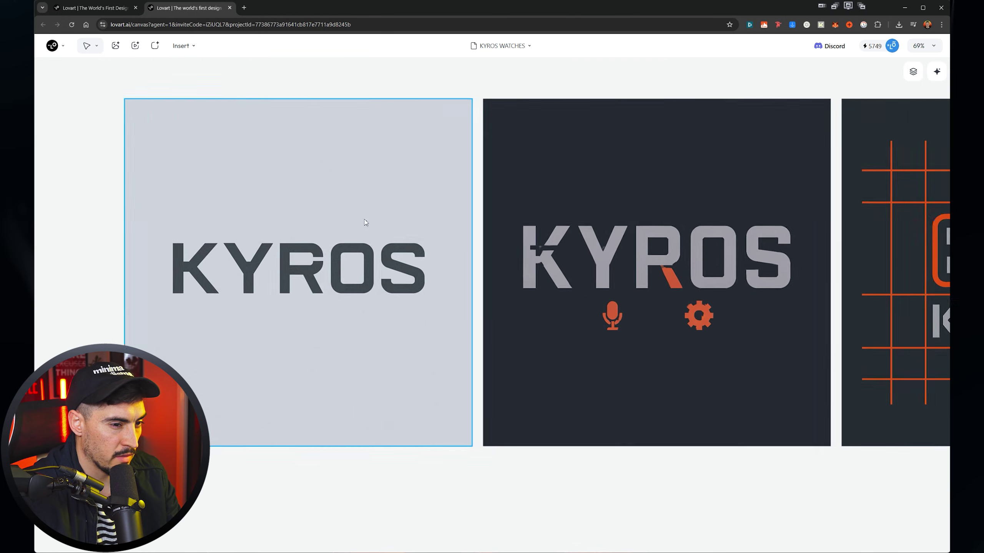
pyautogui.scroll(6, 455, 298)
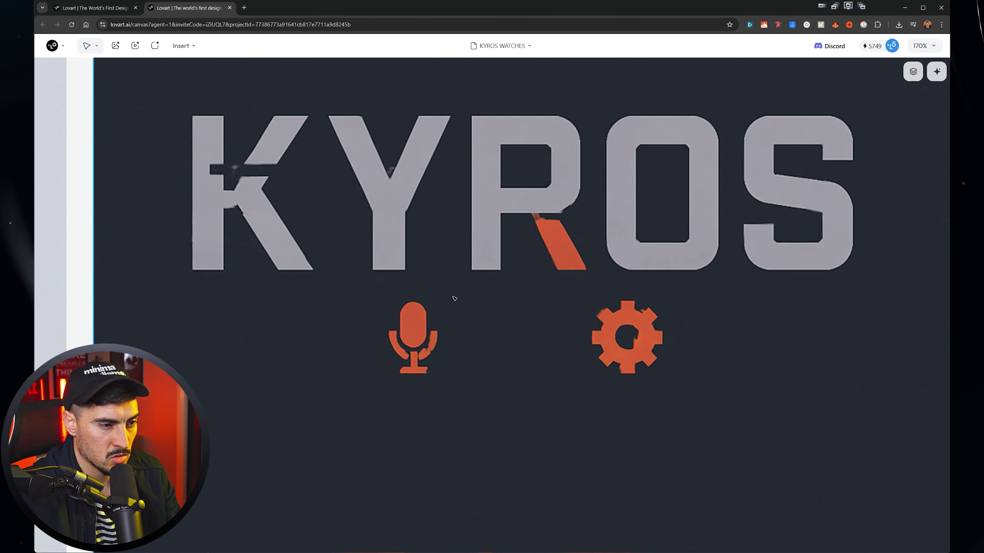
pyautogui.scroll(-6, 342, 205)
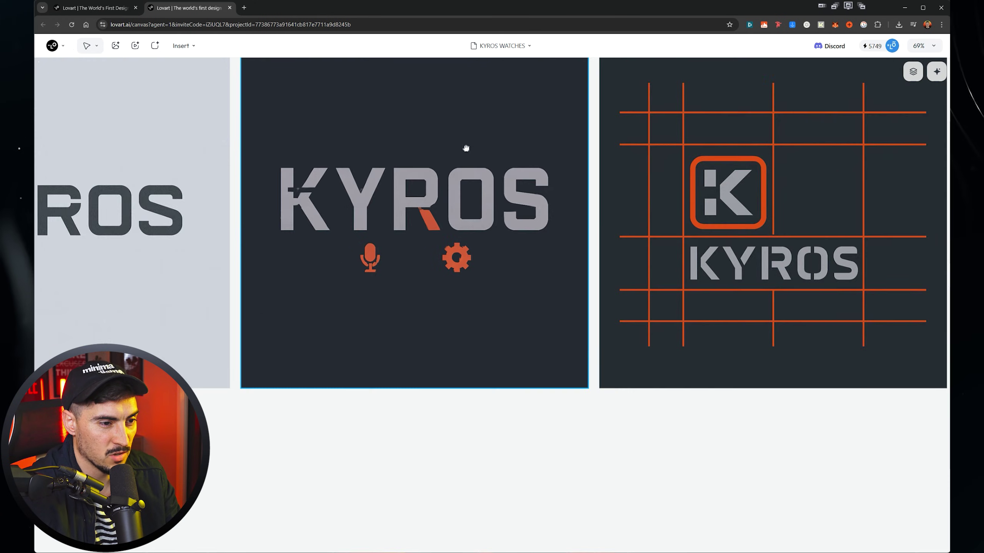
pyautogui.hscroll(5, 330, 222)
pyautogui.scroll(6, 414, 263)
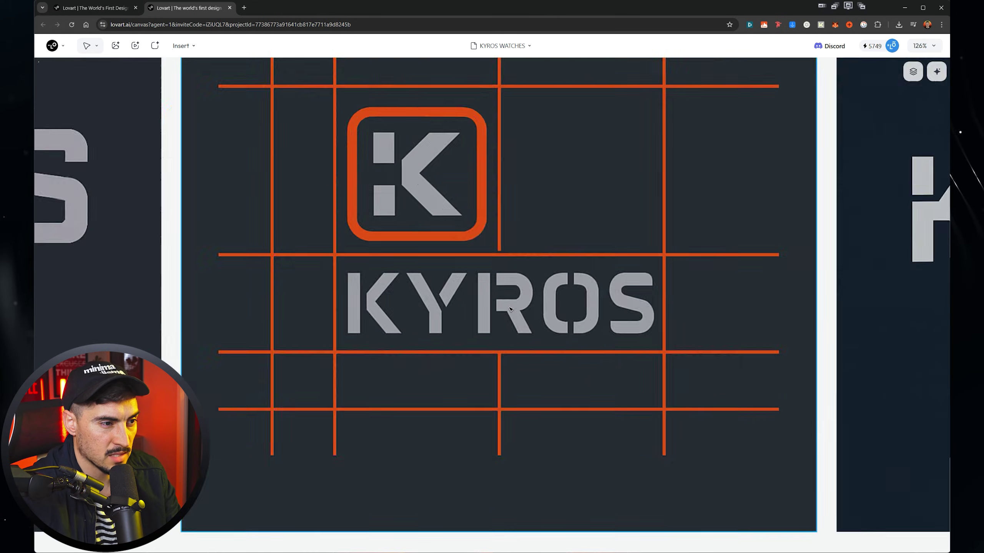
pyautogui.scroll(-6, 554, 272)
pyautogui.hscroll(3, 551, 194)
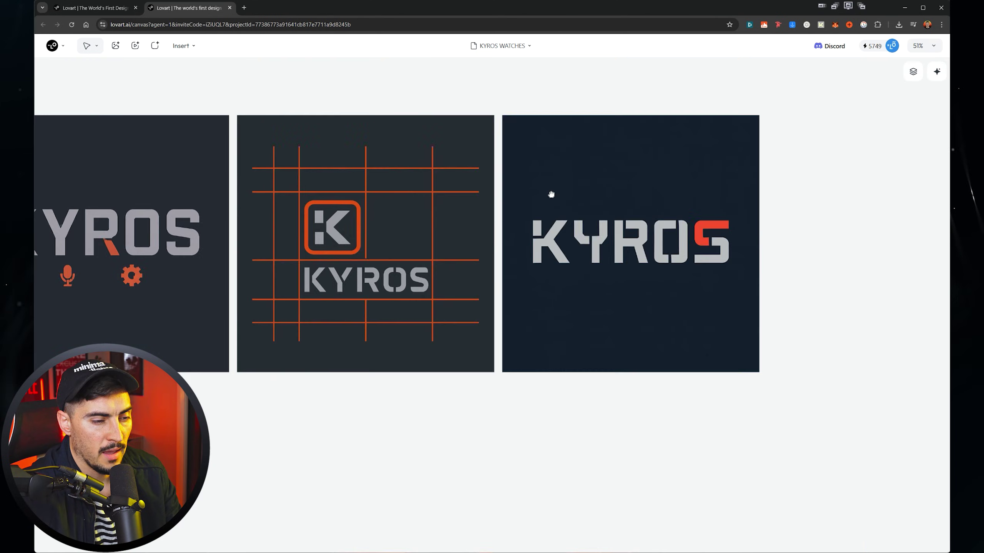
pyautogui.scroll(3, 630, 224)
pyautogui.hscroll(-2, 418, 263)
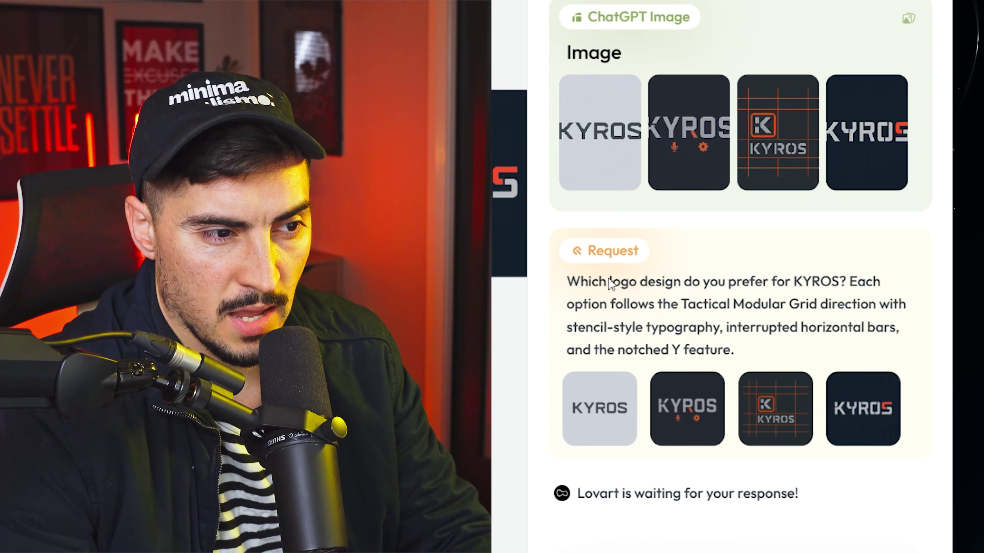
# Pick the plain dark KYROS wordmark on light grey as the preferred logo design.
pyautogui.click(622, 433)
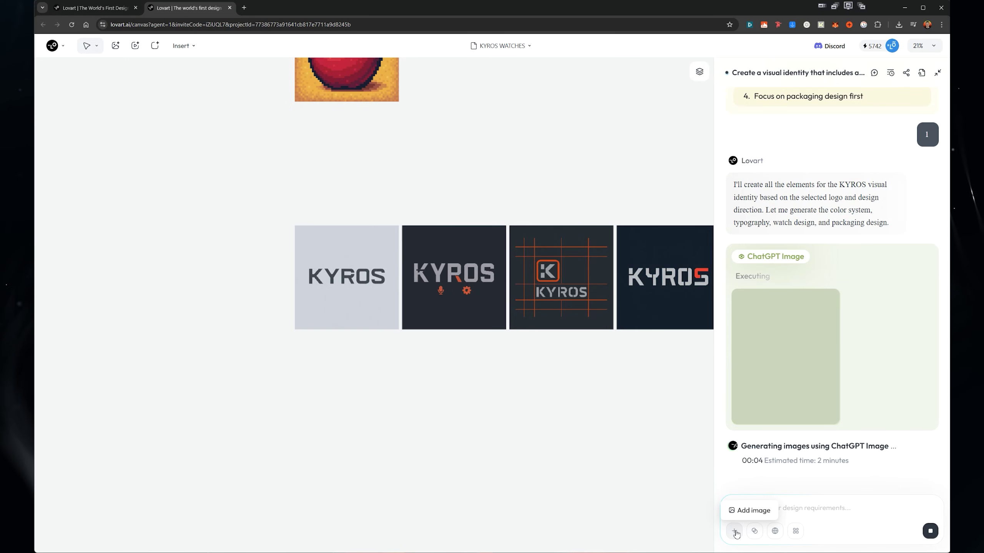
# View the library of image styles available for prompts, leaving it without choosing a style.
pyautogui.click(755, 532)
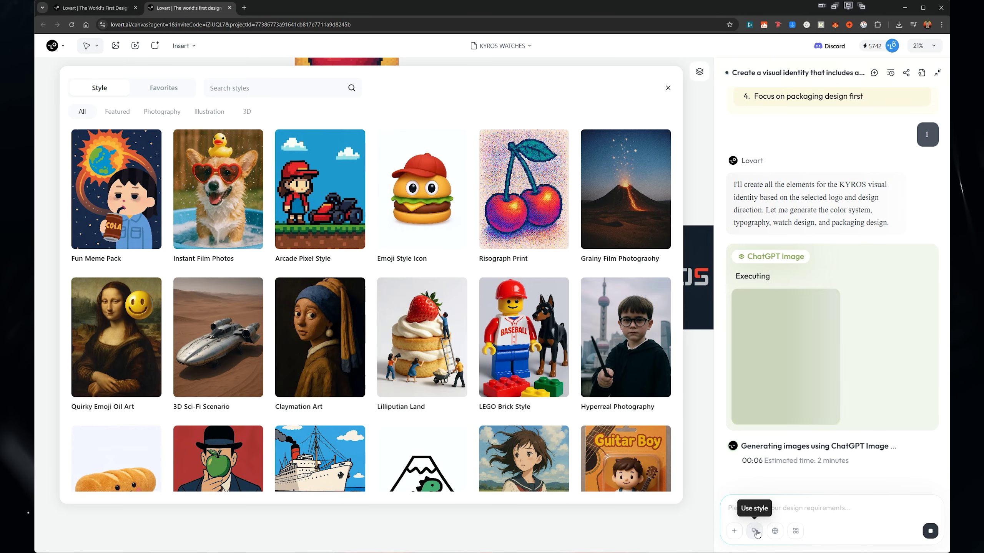
pyautogui.click(668, 87)
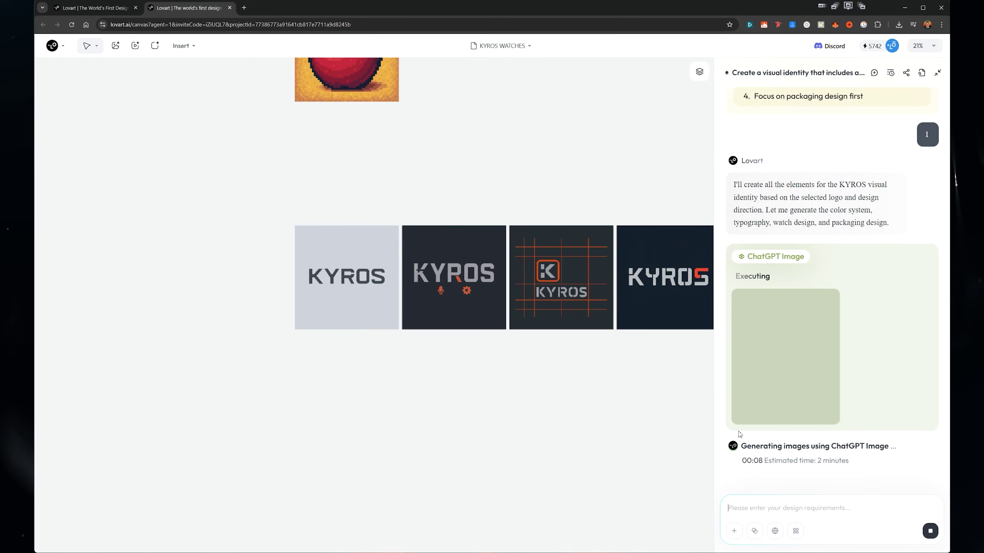
# Enable Custom Mode and look through the selectable image models such as GPT Image-1, Flux.1 and Gemini Imagen 3.
pyautogui.click(795, 532)
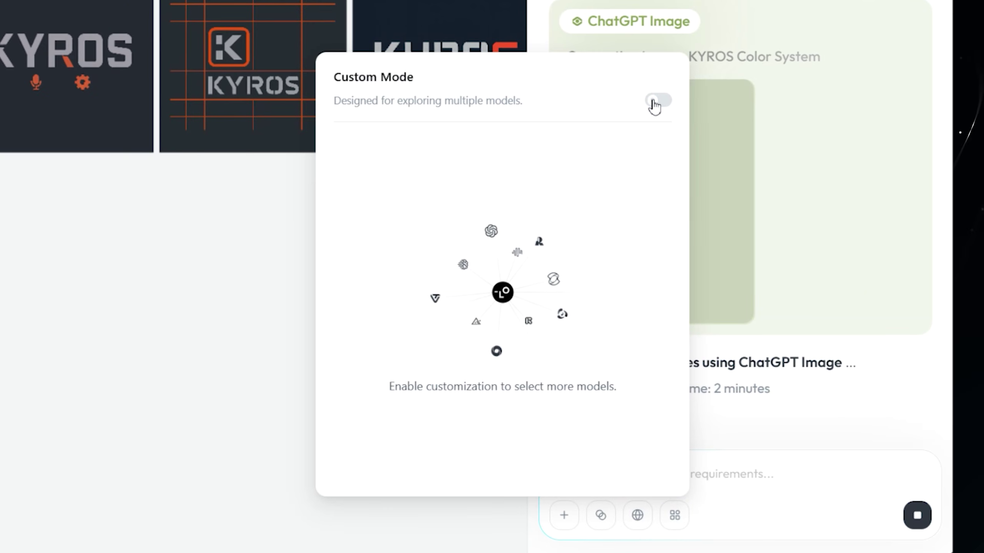
pyautogui.click(658, 100)
pyautogui.scroll(-3, 453, 246)
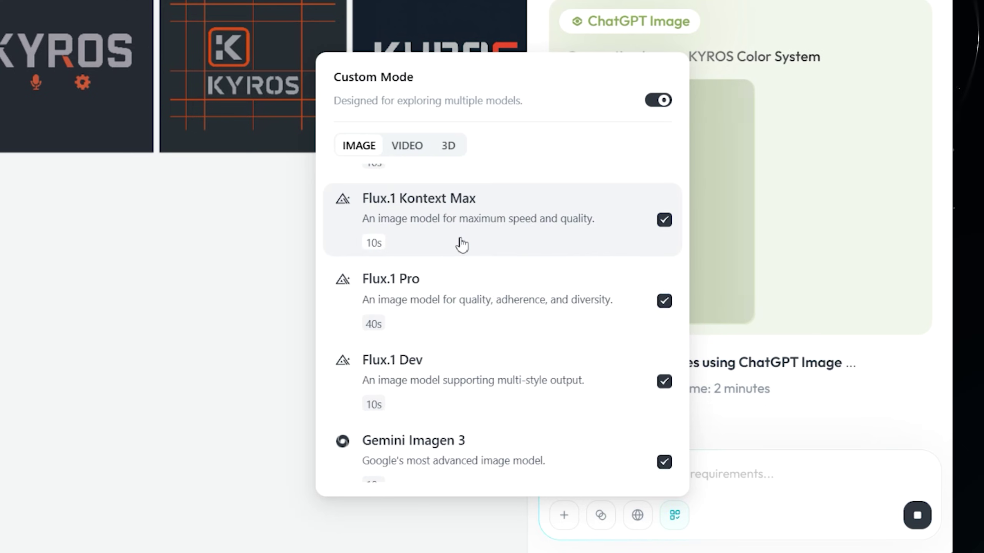
pyautogui.scroll(-2, 462, 244)
pyautogui.scroll(5, 501, 248)
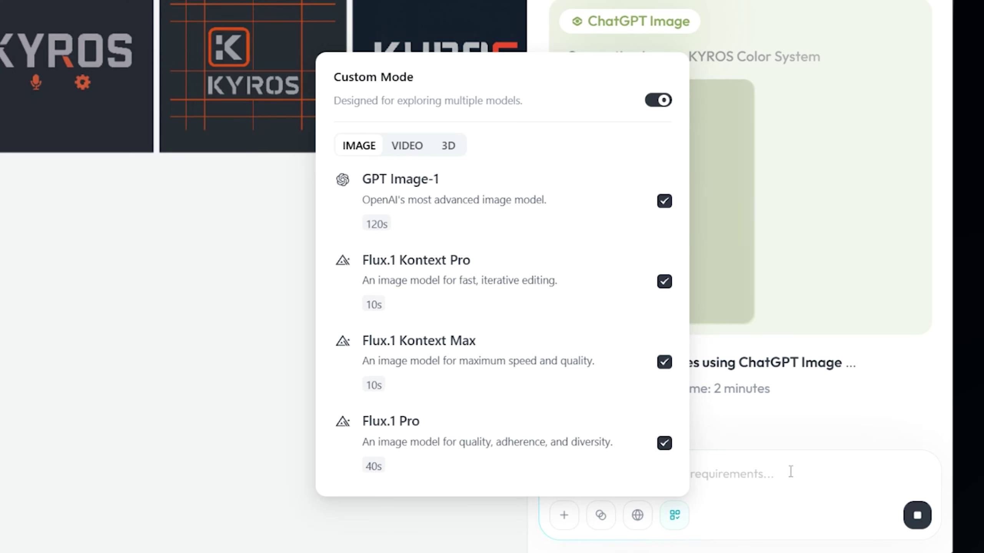
pyautogui.click(732, 479)
pyautogui.write('asdfdsa')
pyautogui.hotkey('ctrl', 'a')
pyautogui.press('BackSpace')
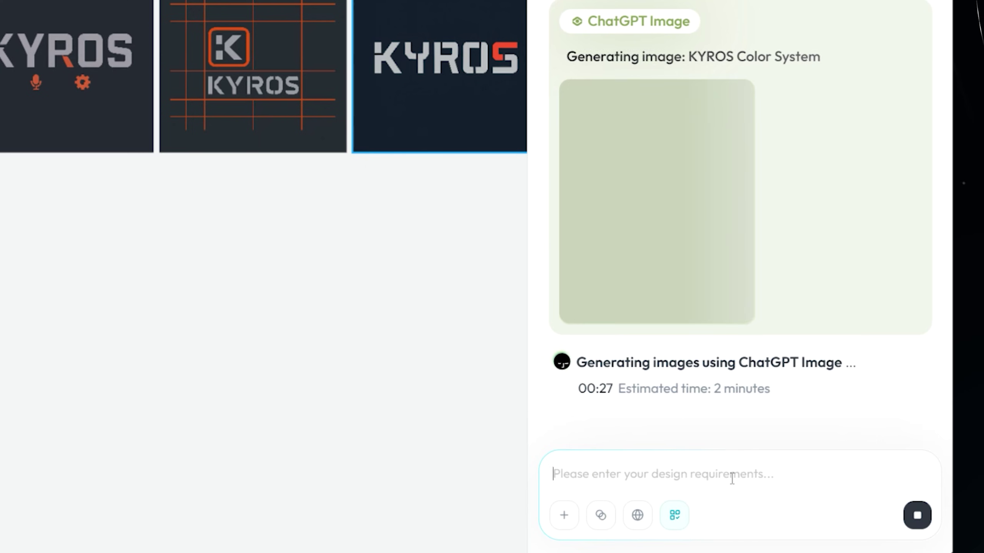
# Check the list of enabled image, video and 3D models and turn Custom Mode off.
pyautogui.click(676, 518)
pyautogui.click(676, 519)
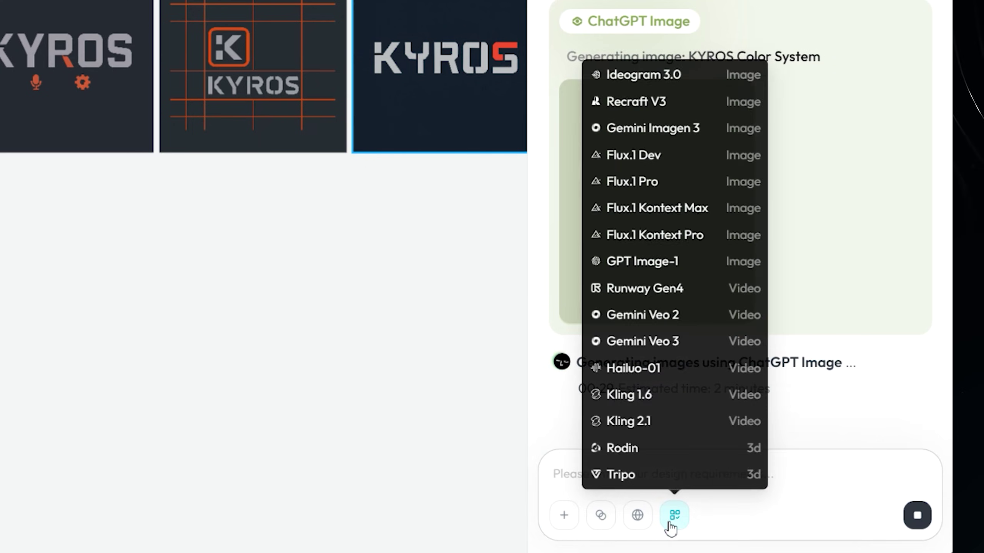
pyautogui.click(671, 526)
pyautogui.click(780, 466)
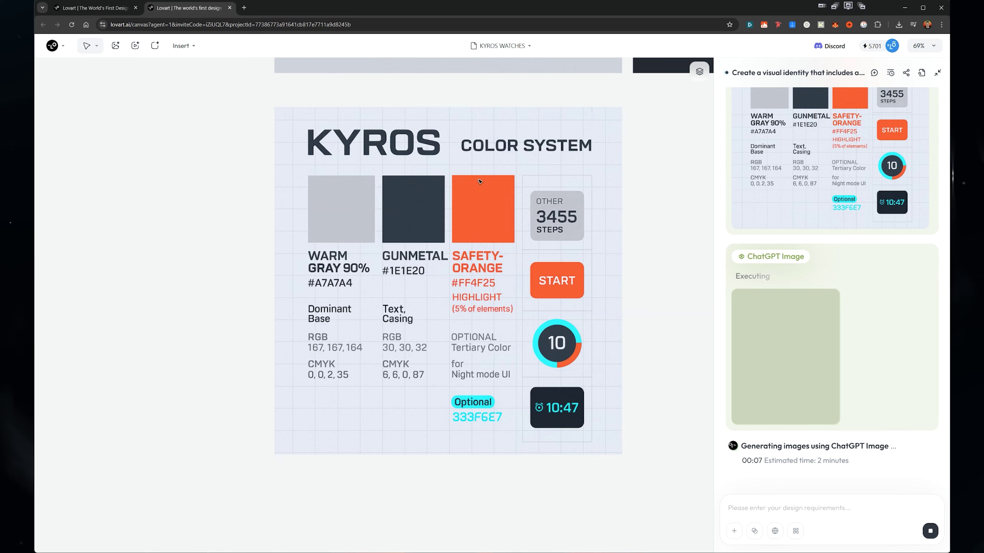
# Examine the KYROS Color System board, including its swatches, hex codes, usage notes and sample interface elements.
pyautogui.scroll(1, 405, 175)
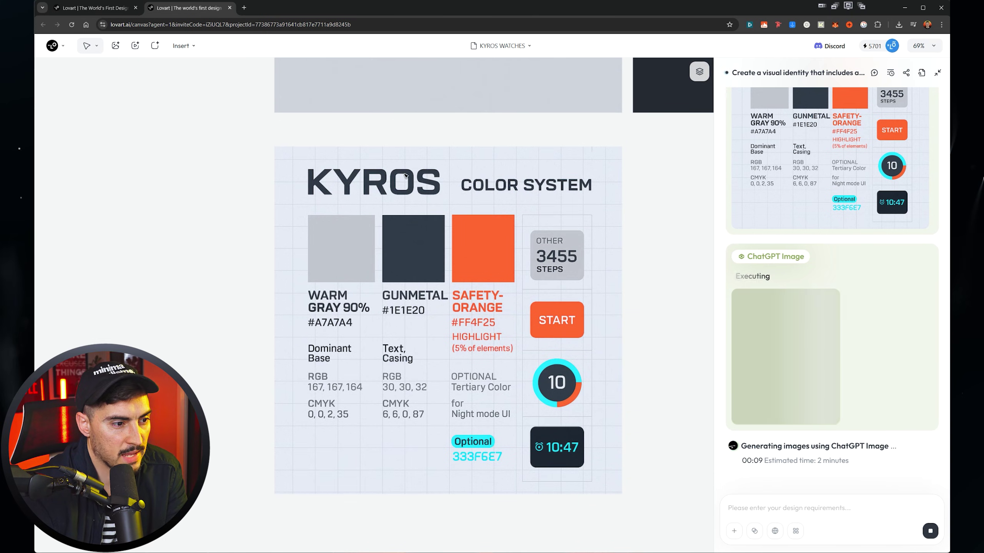
pyautogui.scroll(5, 405, 176)
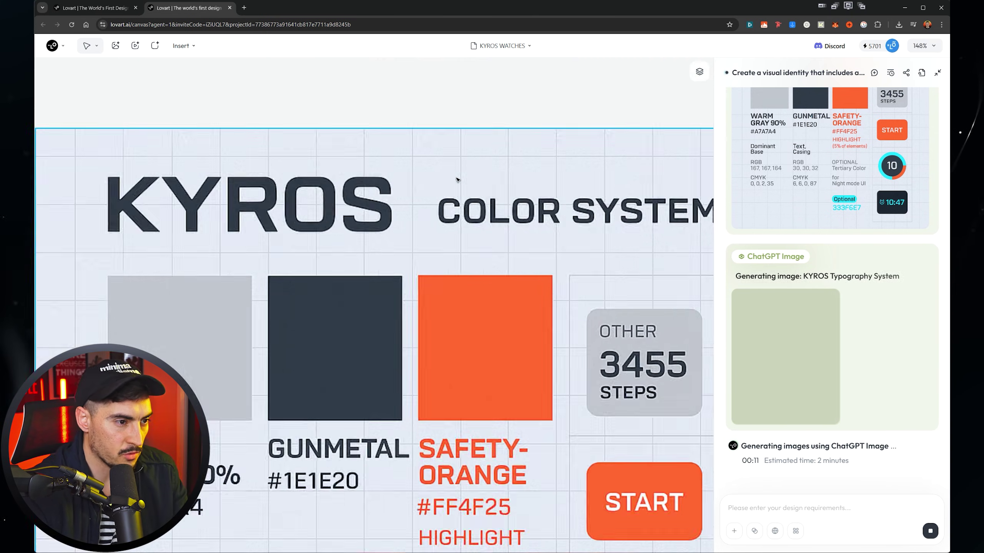
pyautogui.scroll(-3, 457, 179)
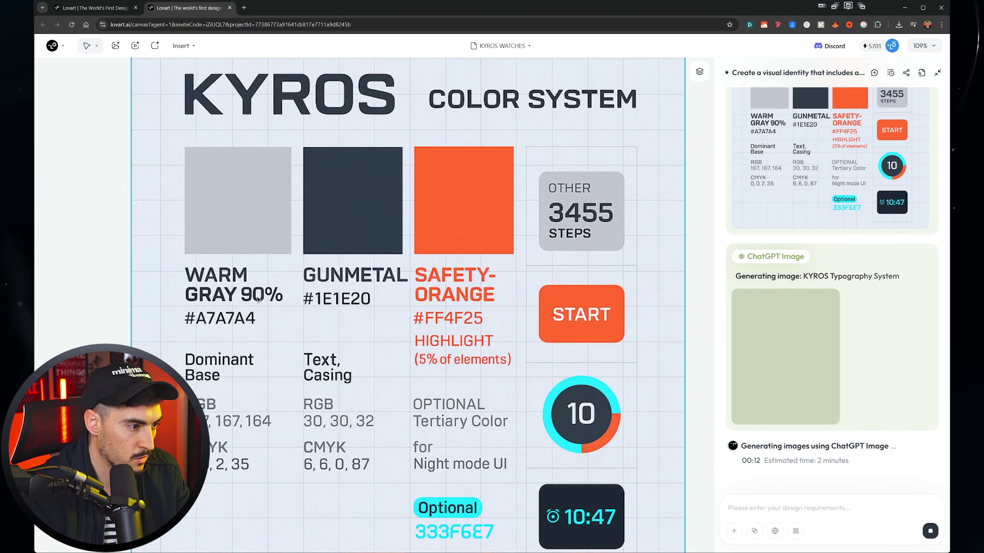
pyautogui.scroll(-2, 289, 288)
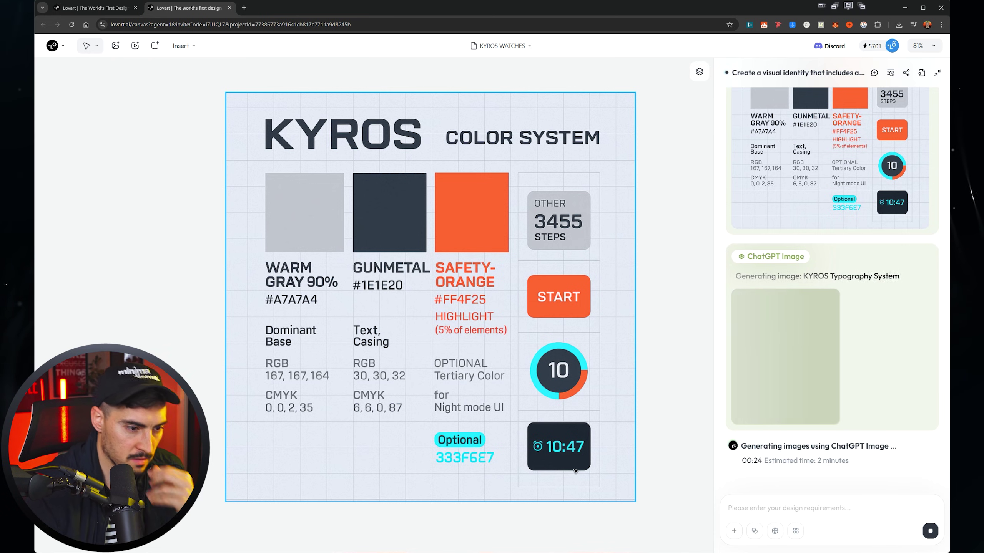
pyautogui.scroll(5, 563, 465)
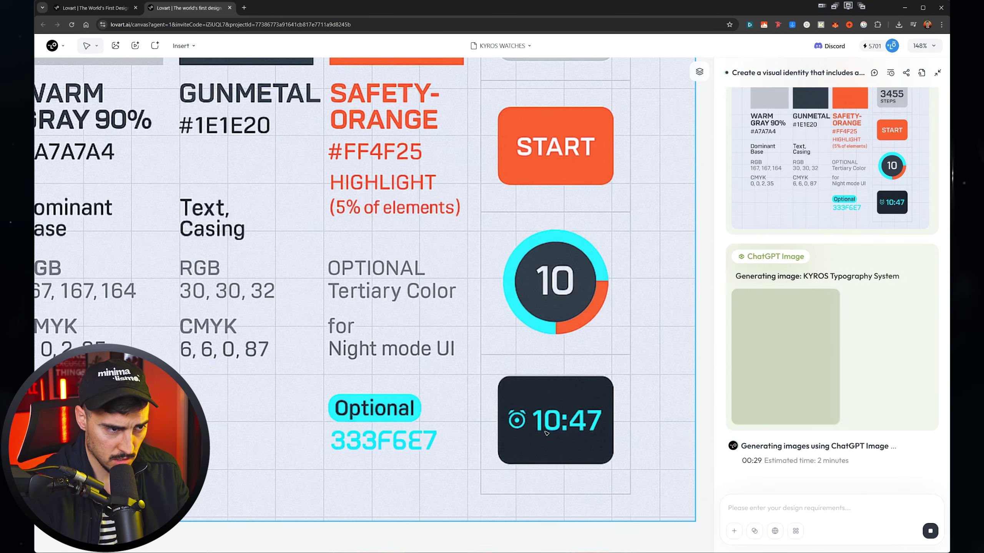
pyautogui.scroll(4, 567, 400)
pyautogui.scroll(-8, 533, 239)
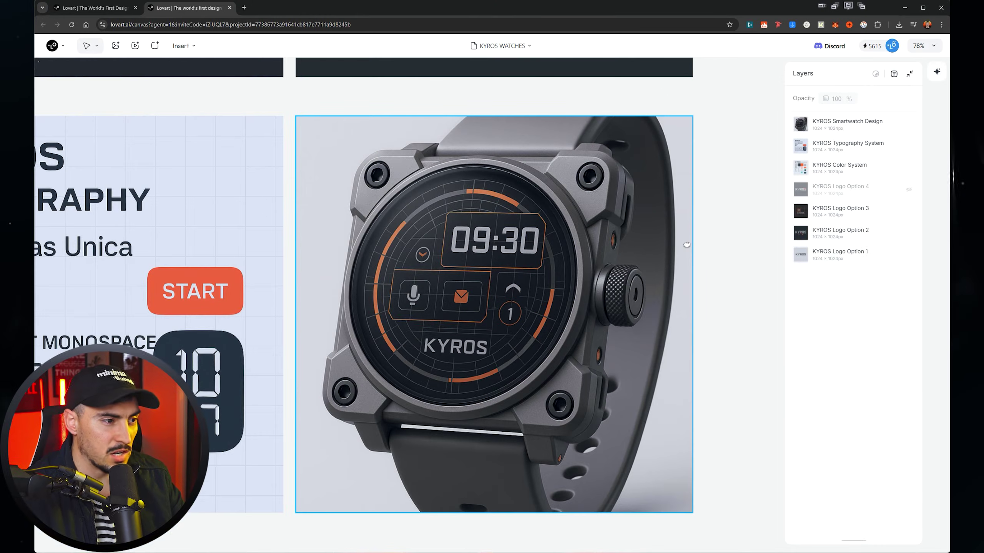
# Examine the KYROS smartwatch render up close, as well as the packaging design with its grid-patterned box and accessory tray.
pyautogui.scroll(3, 502, 282)
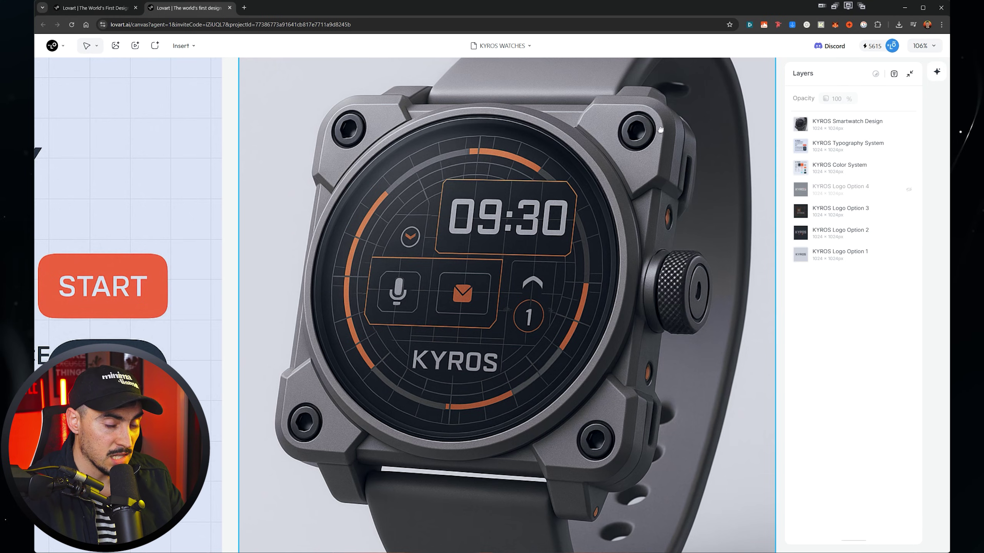
pyautogui.scroll(-3, 660, 129)
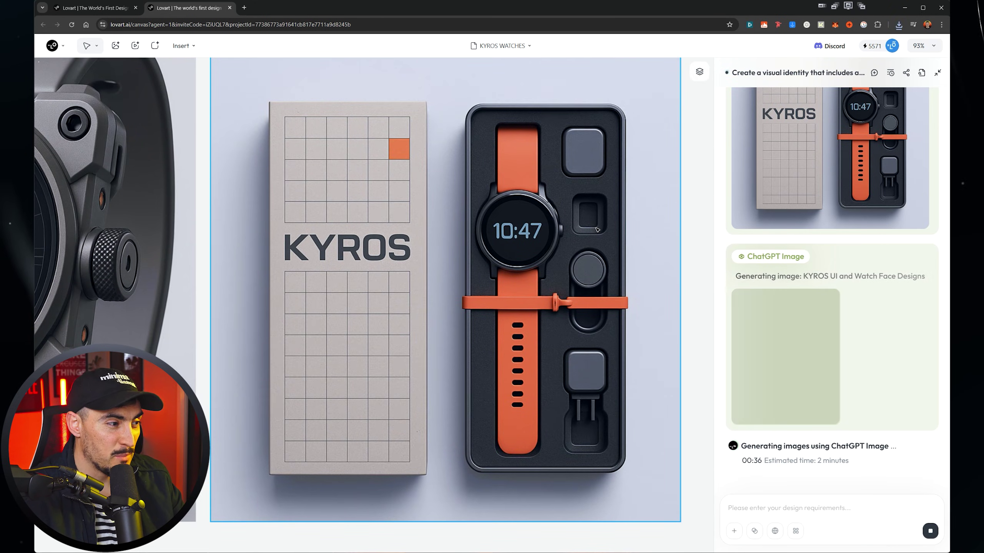
pyautogui.moveTo(432, 201); pyautogui.dragTo(795, 191)
pyautogui.moveTo(650, 226); pyautogui.dragTo(340, 227)
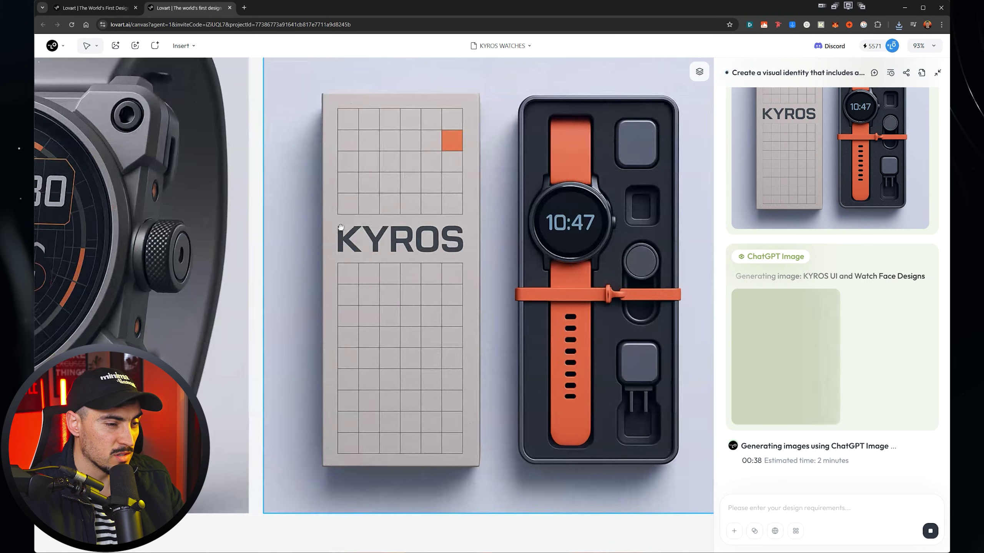
pyautogui.moveTo(601, 217); pyautogui.dragTo(446, 309)
pyautogui.scroll(4, 563, 223)
pyautogui.scroll(-4, 446, 309)
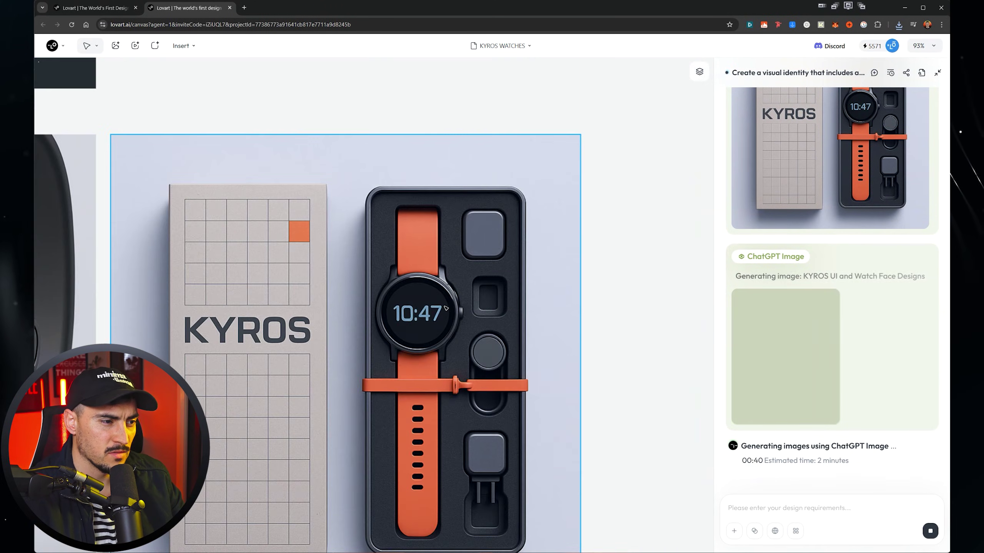
pyautogui.scroll(-3, 445, 308)
pyautogui.hscroll(-2, 446, 308)
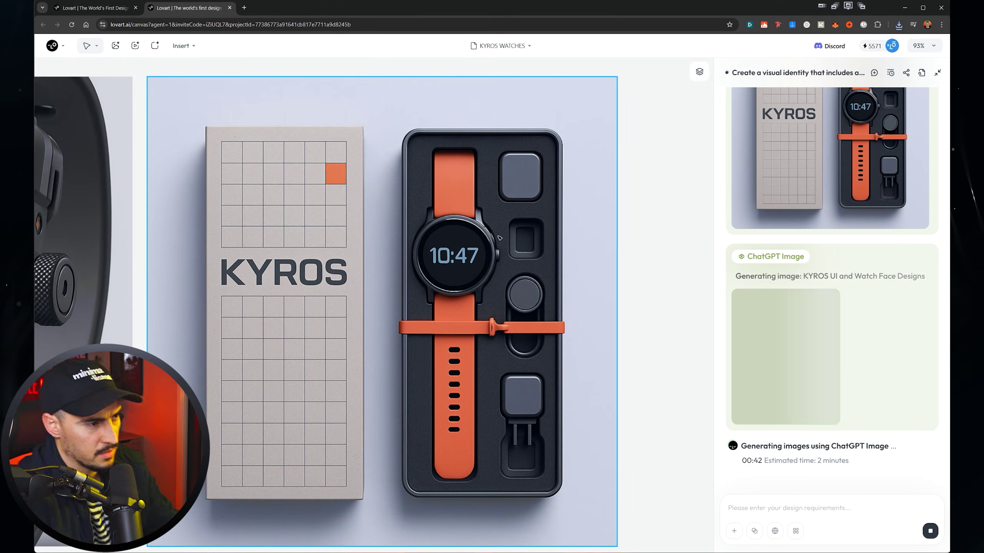
pyautogui.scroll(3, 504, 269)
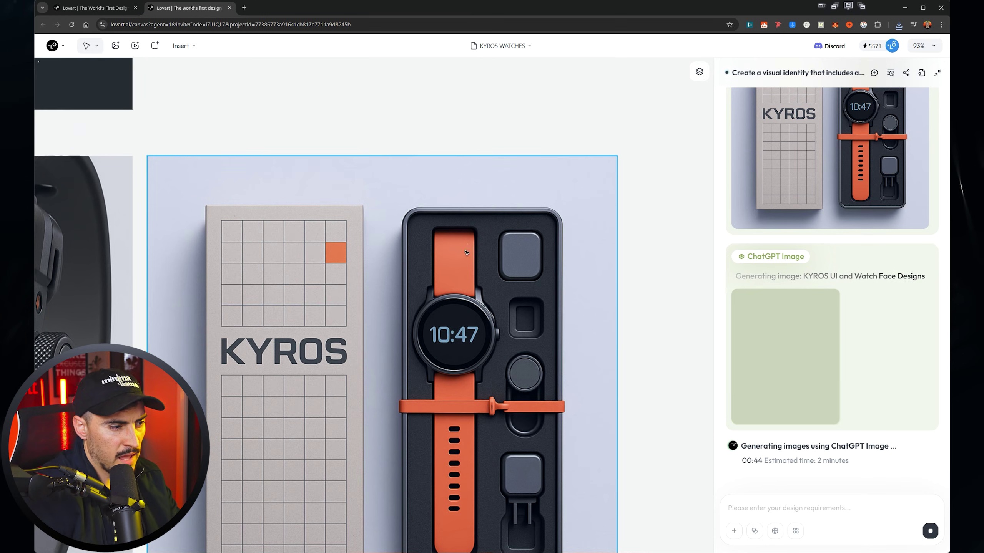
pyautogui.scroll(5, 409, 179)
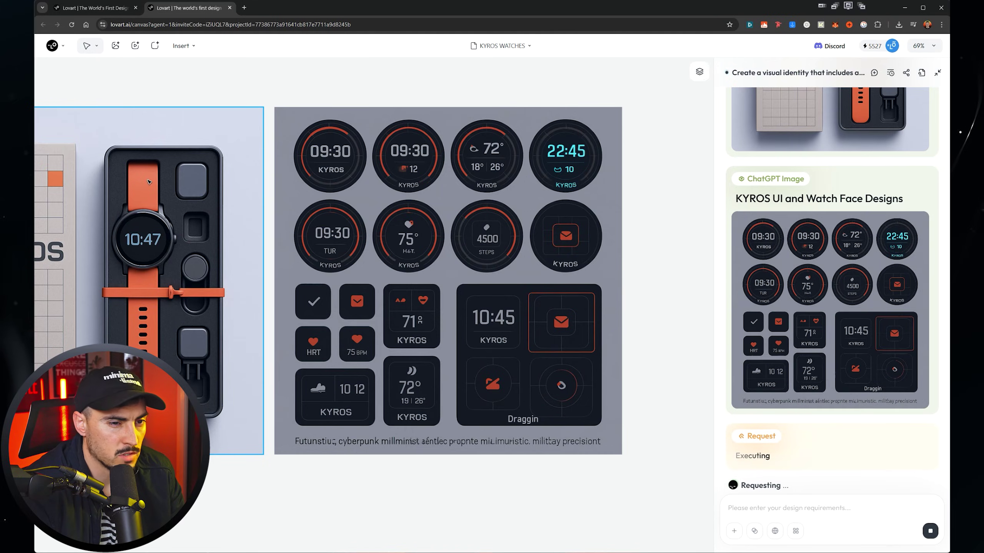
# Open the KYROS UI and Watch Face Designs image in the enlarged preview to inspect the faces and widgets.
pyautogui.scroll(3, 461, 252)
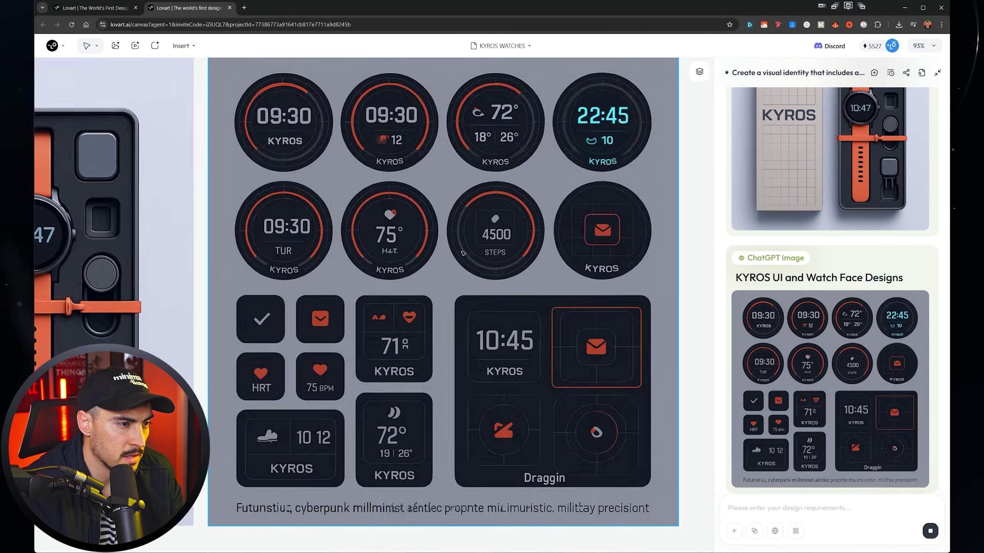
pyautogui.doubleClick(369, 184)
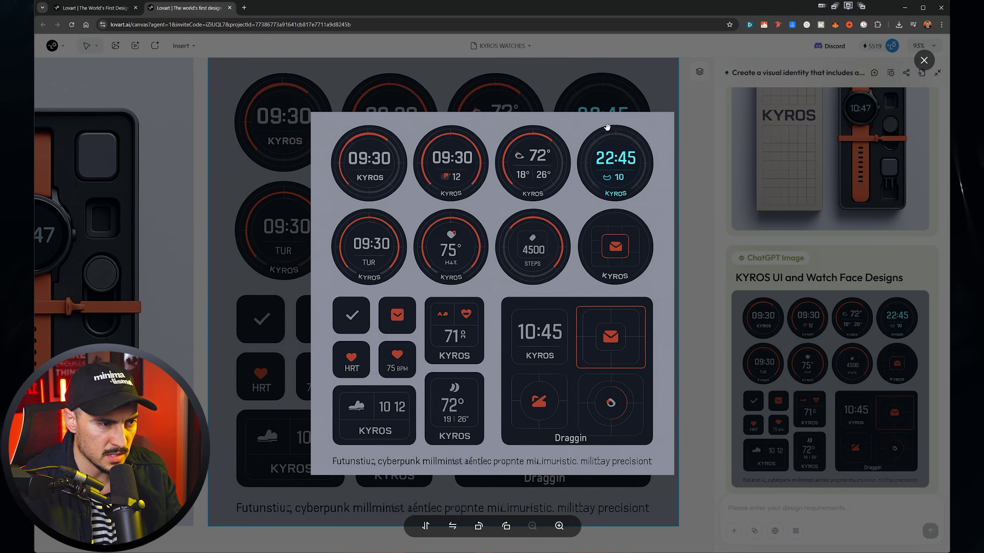
# Close the enlarged preview and choose the follow-up option to design a digital marketing asset (website or app mockup).
pyautogui.press('Escape')
pyautogui.scroll(-3, 648, 203)
pyautogui.scroll(2, 625, 197)
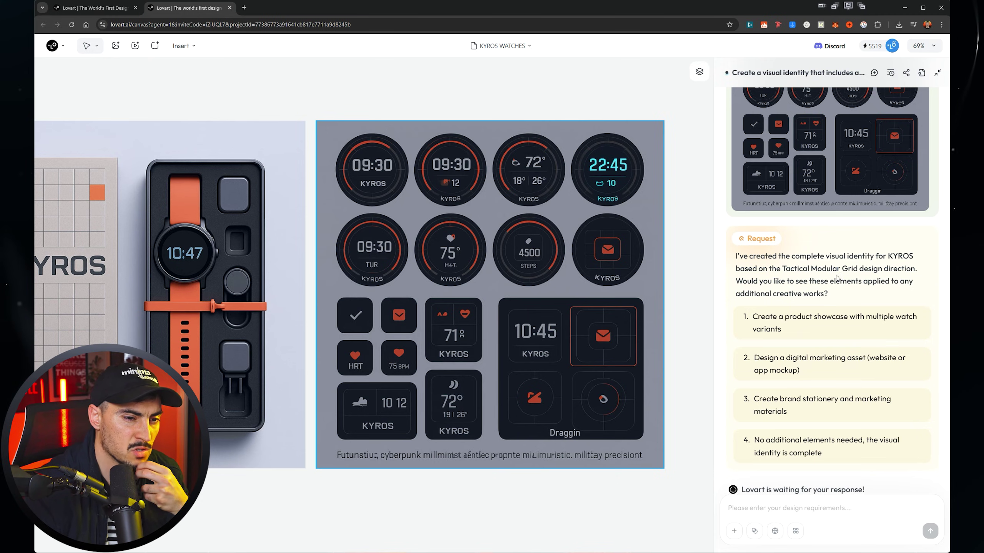
pyautogui.click(816, 367)
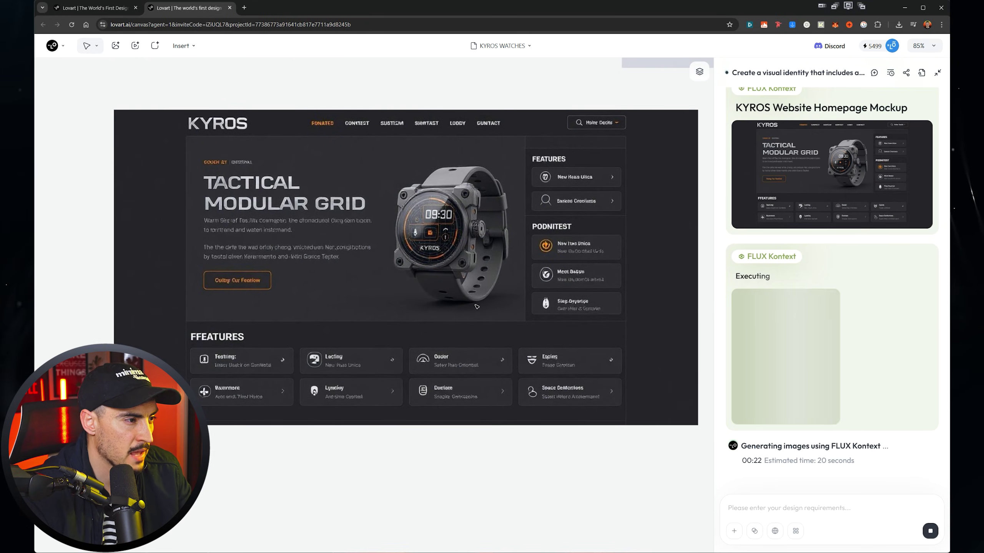
# Examine the KYROS Website Homepage Mockup up close, including its navigation labels, Tactical Modular Grid headline, watch render and feature tiles.
pyautogui.scroll(3, 441, 199)
pyautogui.moveTo(365, 197); pyautogui.dragTo(388, 196)
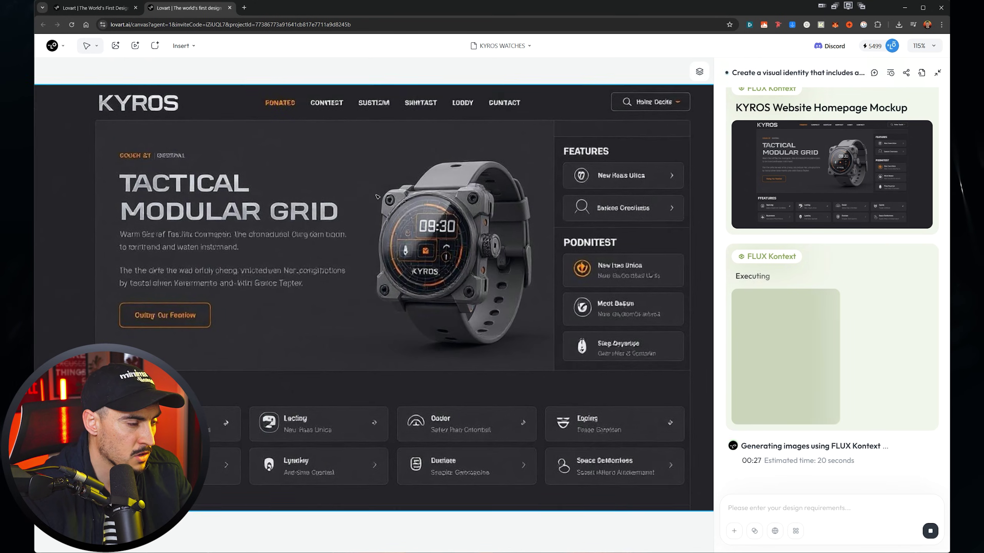
pyautogui.scroll(3, 217, 257)
pyautogui.moveTo(217, 256); pyautogui.dragTo(516, 265)
pyautogui.scroll(3, 465, 254)
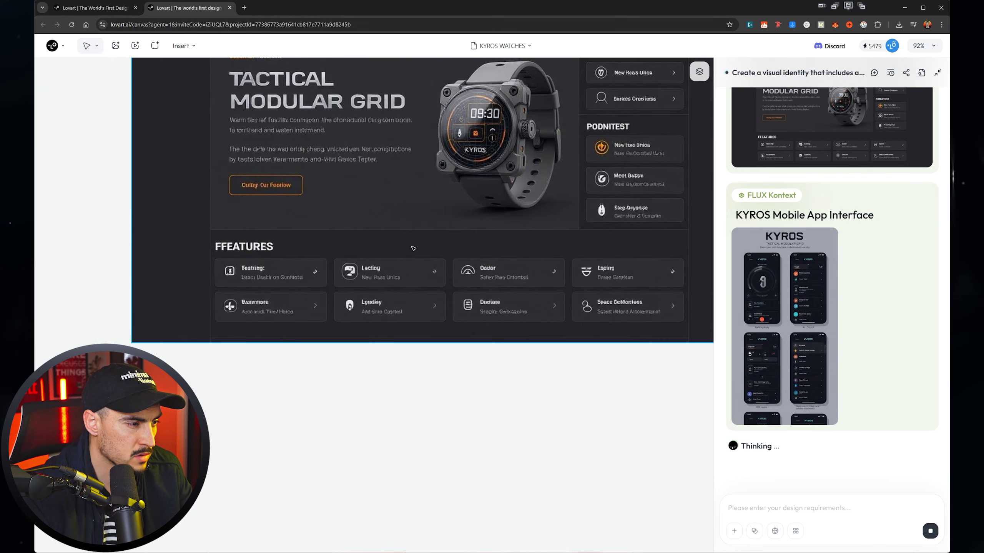
pyautogui.moveTo(442, 241); pyautogui.dragTo(405, 320)
pyautogui.moveTo(499, 129); pyautogui.dragTo(485, 152)
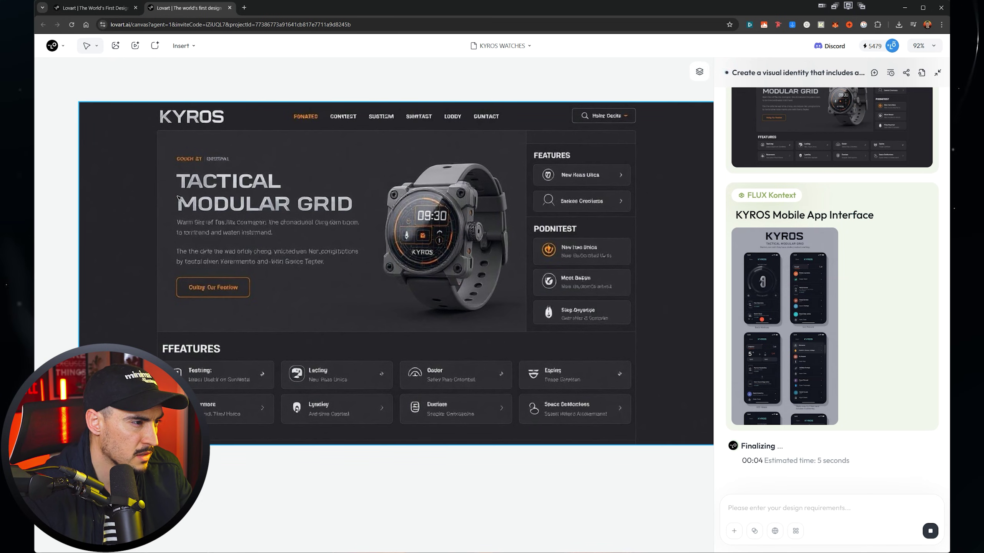
pyautogui.scroll(5, 178, 198)
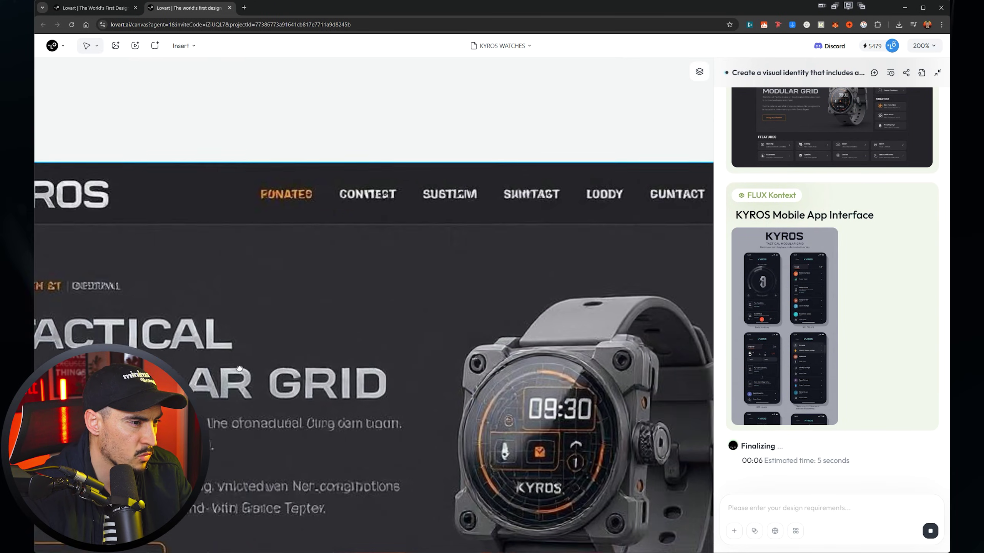
pyautogui.scroll(-5, 473, 203)
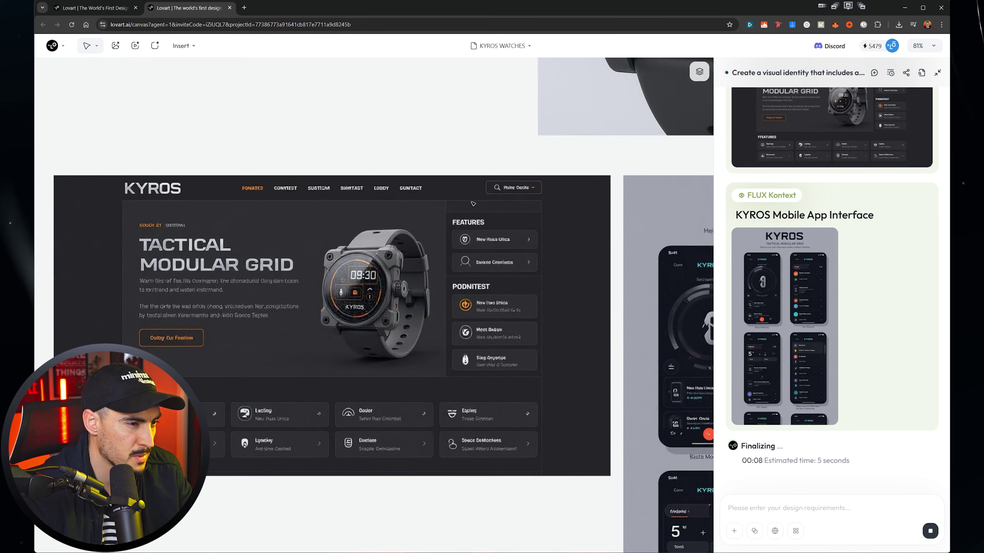
# Examine the phone screens in the KYROS Mobile App Interface image and view it among the other designs.
pyautogui.scroll(-3, 473, 203)
pyautogui.scroll(3, 484, 207)
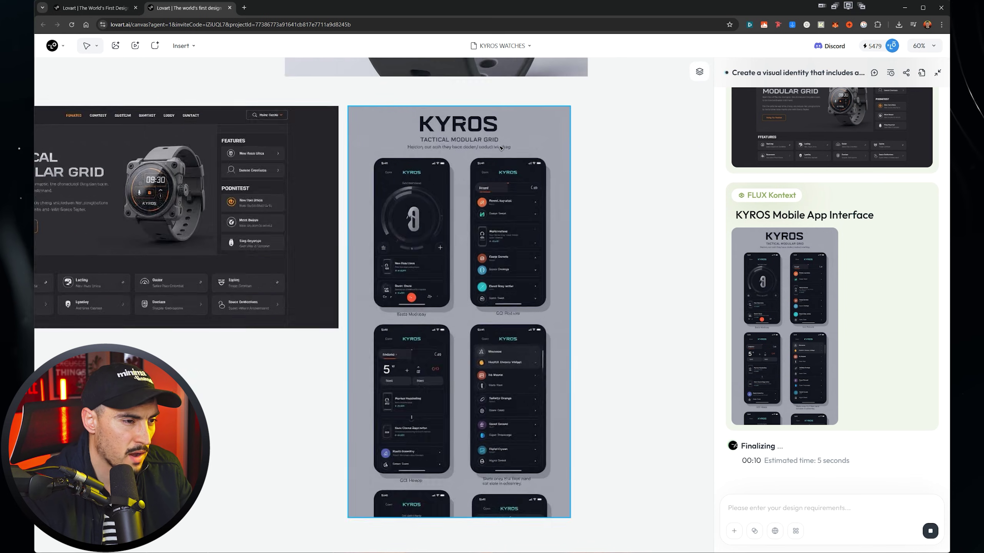
pyautogui.scroll(-2, 589, 259)
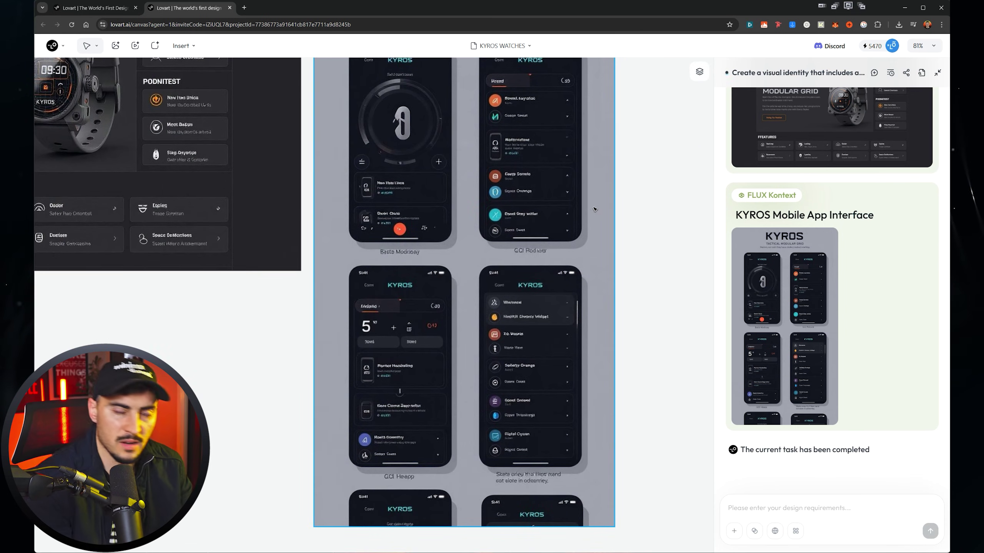
pyautogui.moveTo(643, 274); pyautogui.dragTo(652, 414)
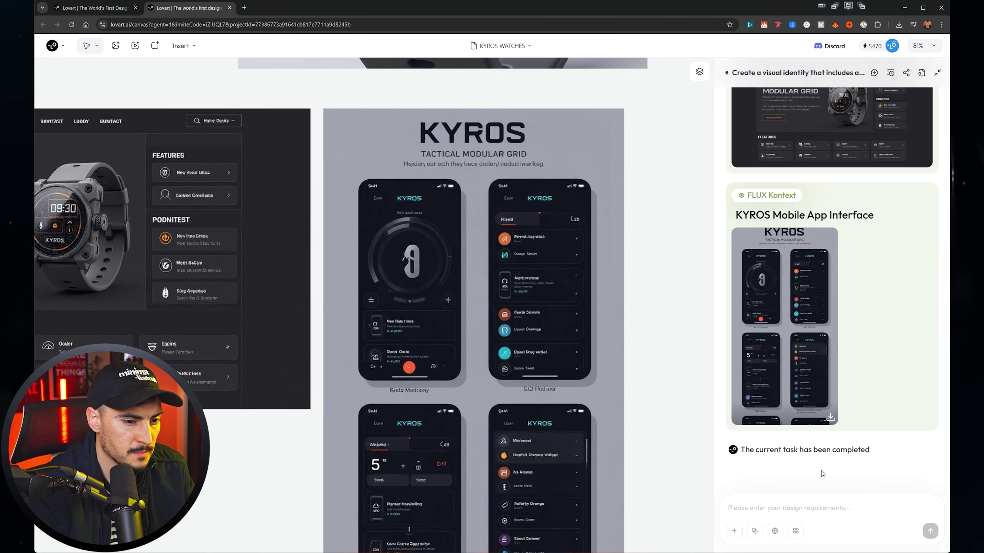
pyautogui.scroll(-5, 606, 334)
pyautogui.moveTo(584, 275); pyautogui.dragTo(440, 357)
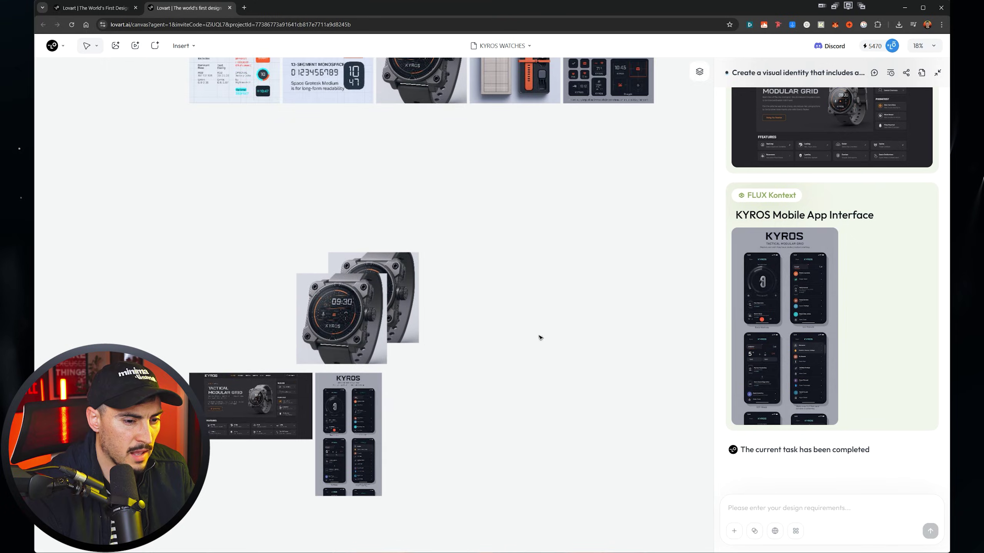
# Ask the agent to generate a poster ad using the watch and the text "Spend your time wisely".
pyautogui.click(805, 507)
pyautogui.write('Genetrate me an poster ')
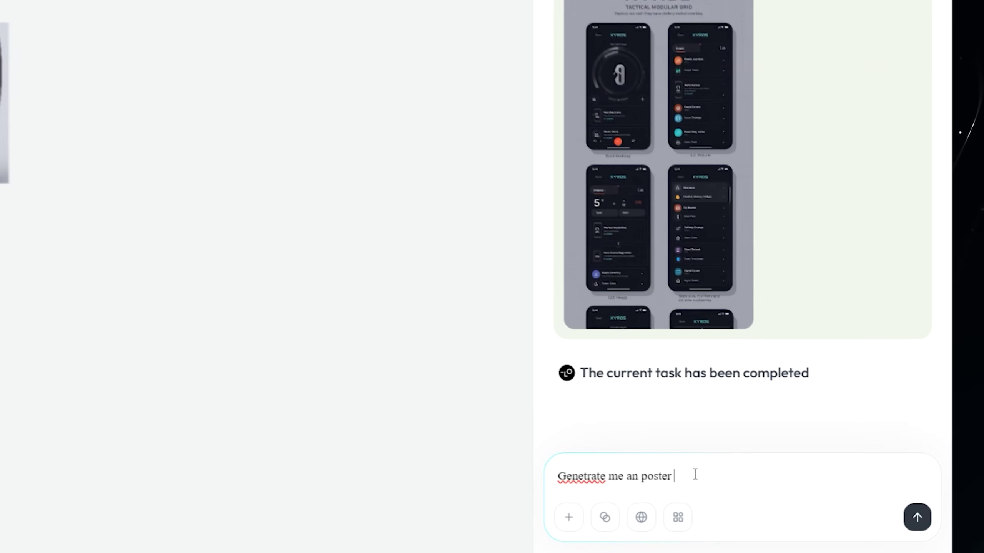
pyautogui.write('ad usign the watch and text "Spend y')
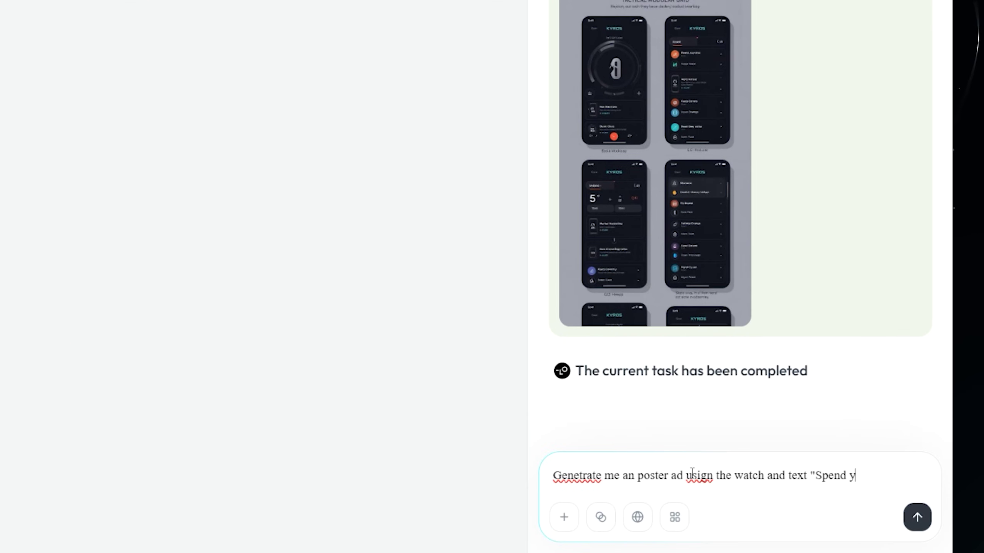
pyautogui.write('our time wisely"')
pyautogui.hotkey('shift', 'Return')
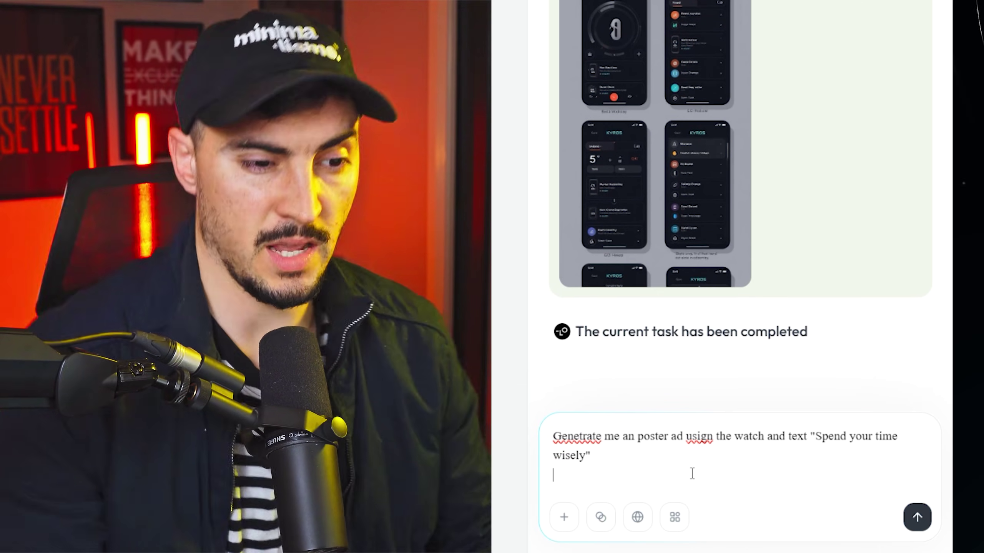
pyautogui.press('Return')
# Examine the KYROS Poster Advertisement on the canvas, from its headline and slogan to the watch render.
pyautogui.moveTo(673, 316); pyautogui.dragTo(799, 294)
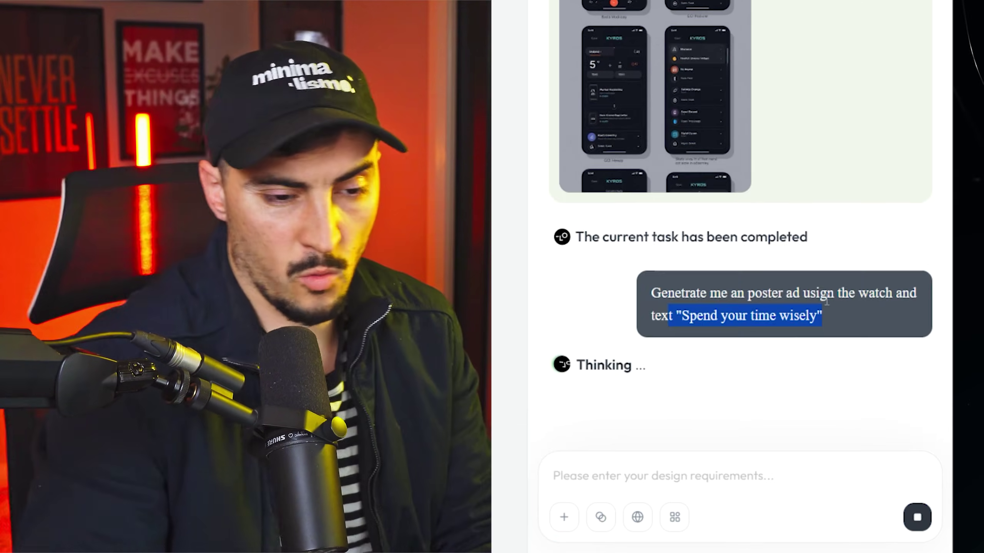
pyautogui.click(819, 293)
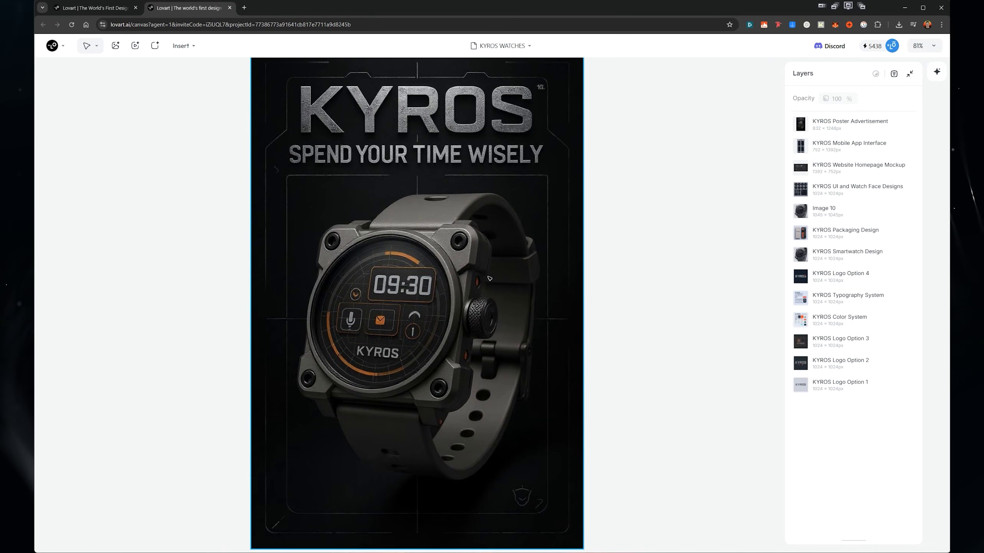
pyautogui.scroll(-1, 405, 299)
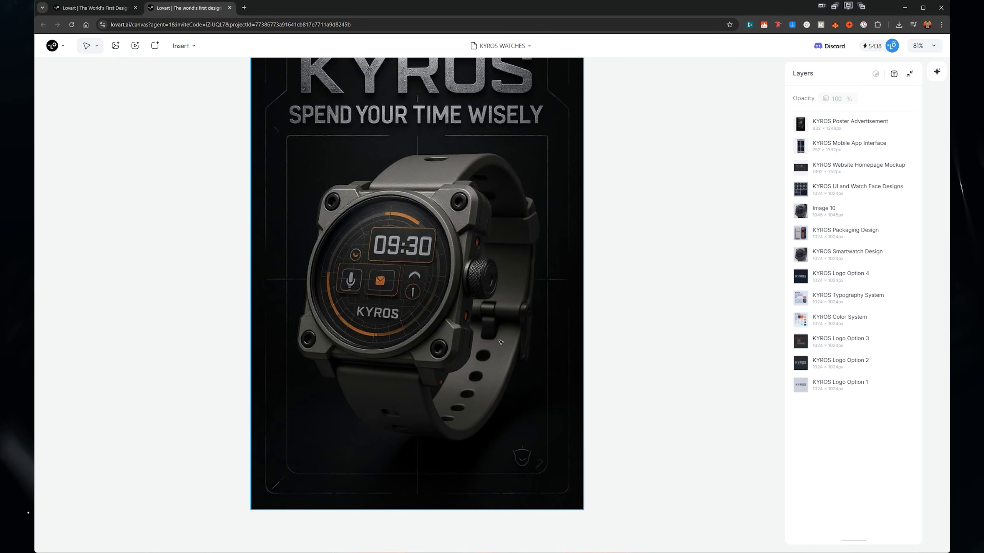
pyautogui.click(588, 220)
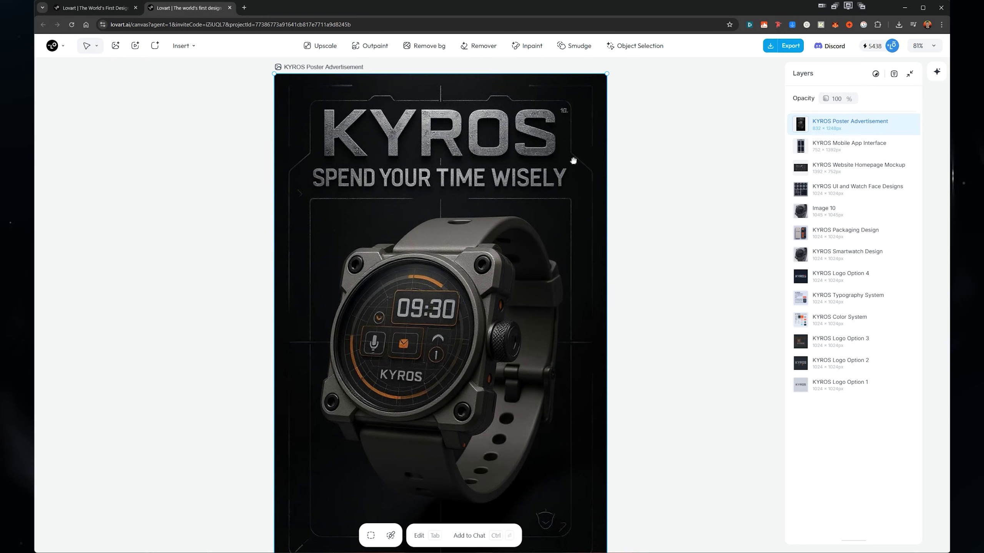
pyautogui.scroll(5, 446, 110)
pyautogui.scroll(-7, 447, 110)
pyautogui.click(586, 152)
pyautogui.moveTo(587, 150); pyautogui.dragTo(585, 202)
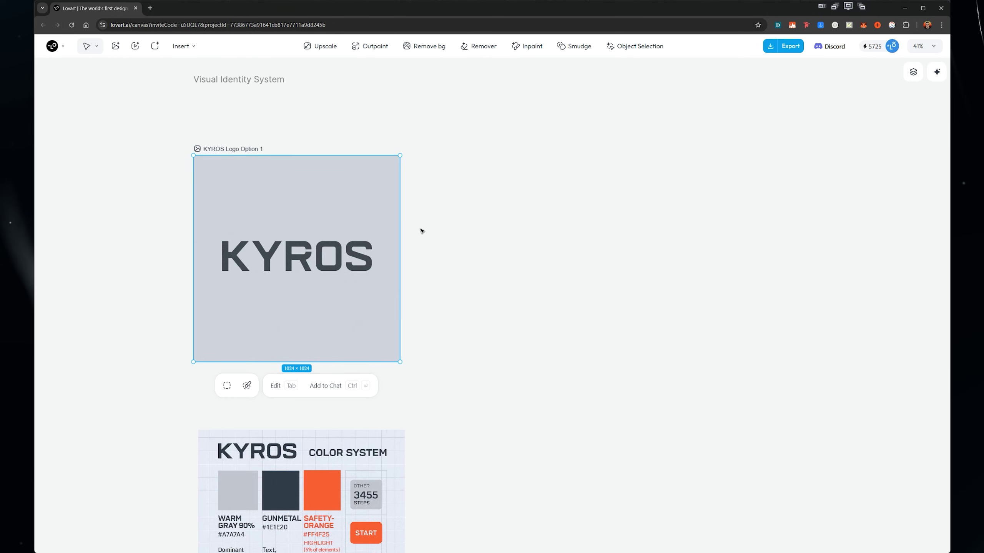
# Open the edit prompt for the KYROS Logo Option 1 image and its reference image option.
pyautogui.press('Tab')
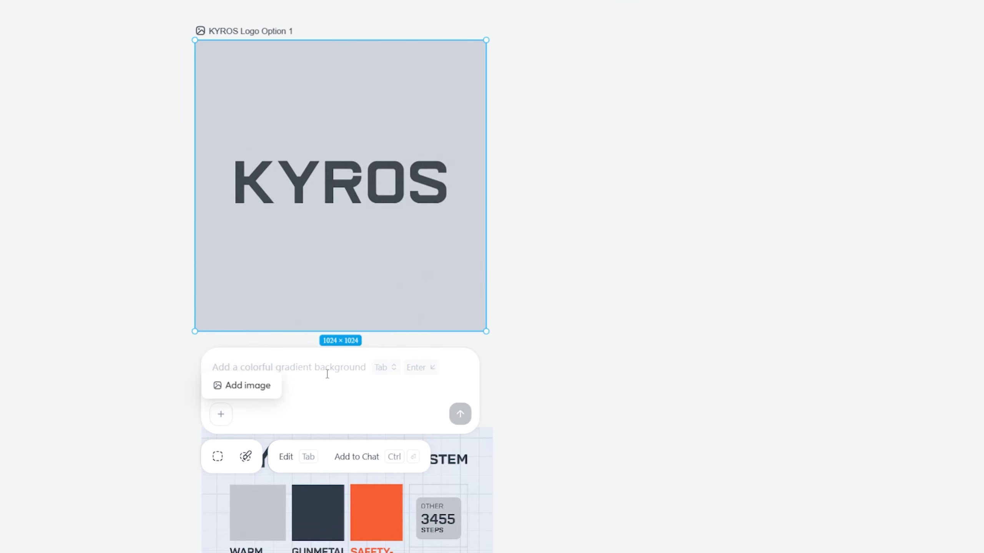
pyautogui.click(221, 414)
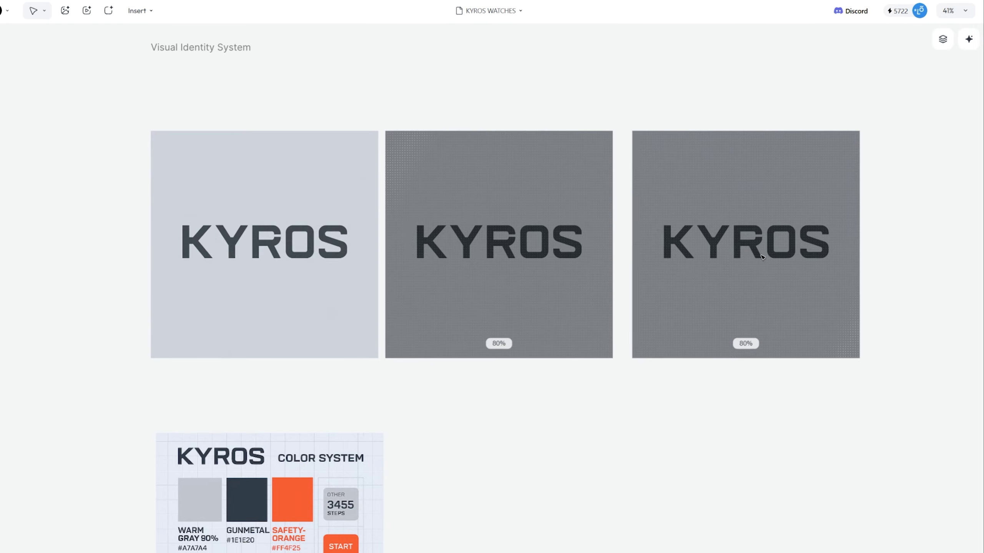
# Examine the two KYROS logo variations being generated beside the original logo.
pyautogui.scroll(3, 501, 347)
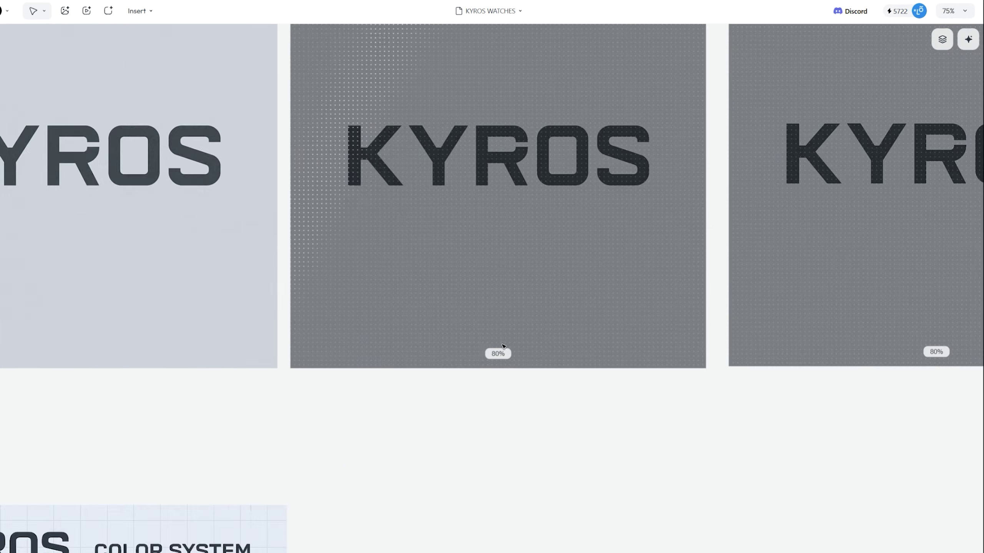
pyautogui.scroll(-5, 504, 348)
pyautogui.moveTo(683, 427); pyautogui.dragTo(600, 406)
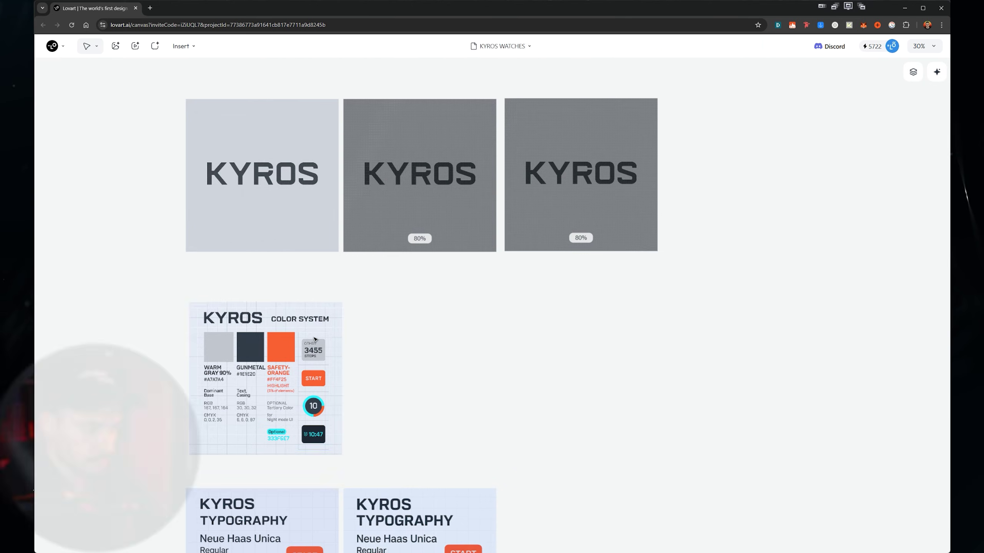
# Delete the second KYROS Typography board, the one labelled 13-Segment Fogepace.
pyautogui.click(271, 376)
pyautogui.moveTo(494, 372); pyautogui.dragTo(542, 270)
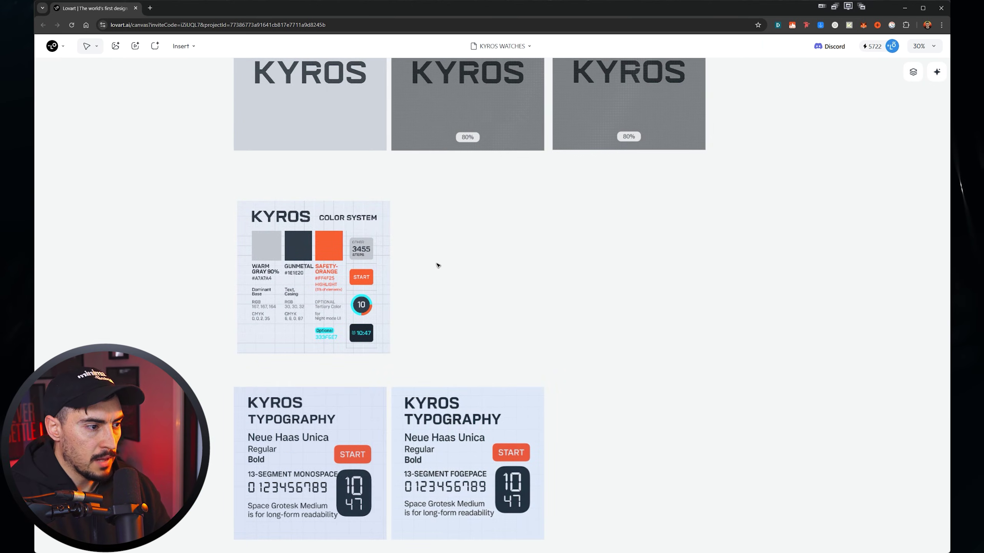
pyautogui.click(457, 426)
pyautogui.press('Delete')
pyautogui.scroll(-3, 333, 426)
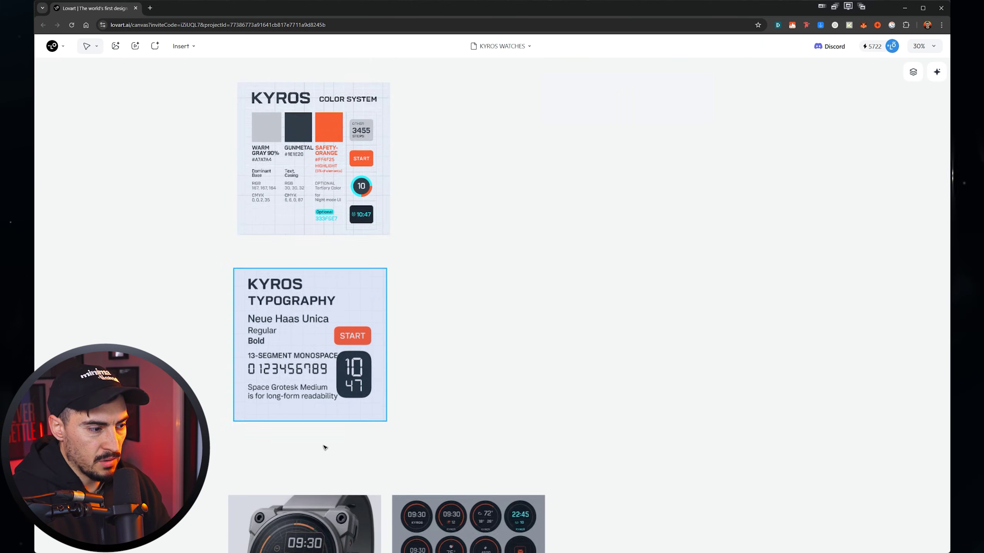
# Add the KYROS Color System board to the chat as a reference image.
pyautogui.scroll(3, 325, 426)
pyautogui.click(372, 271)
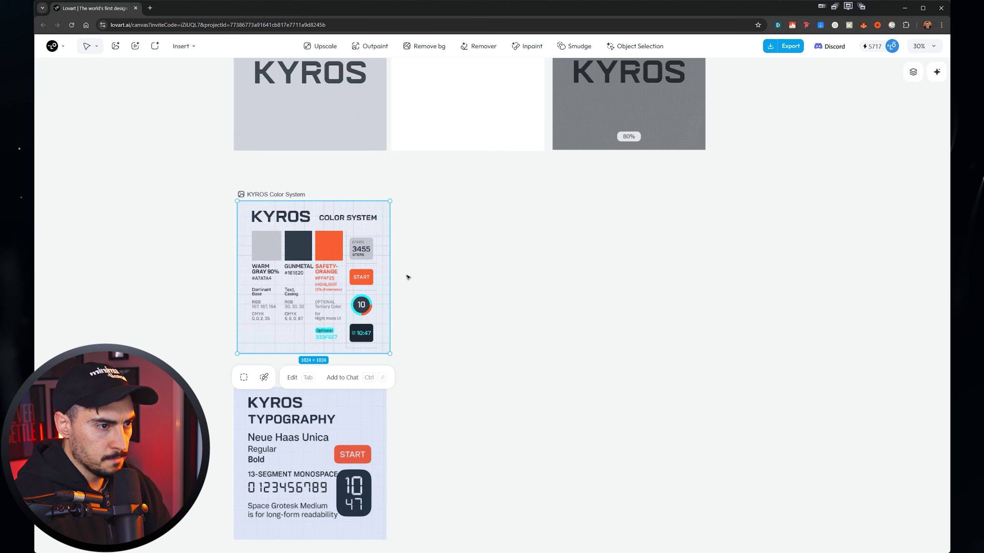
pyautogui.hotkey('ctrl', 'Return')
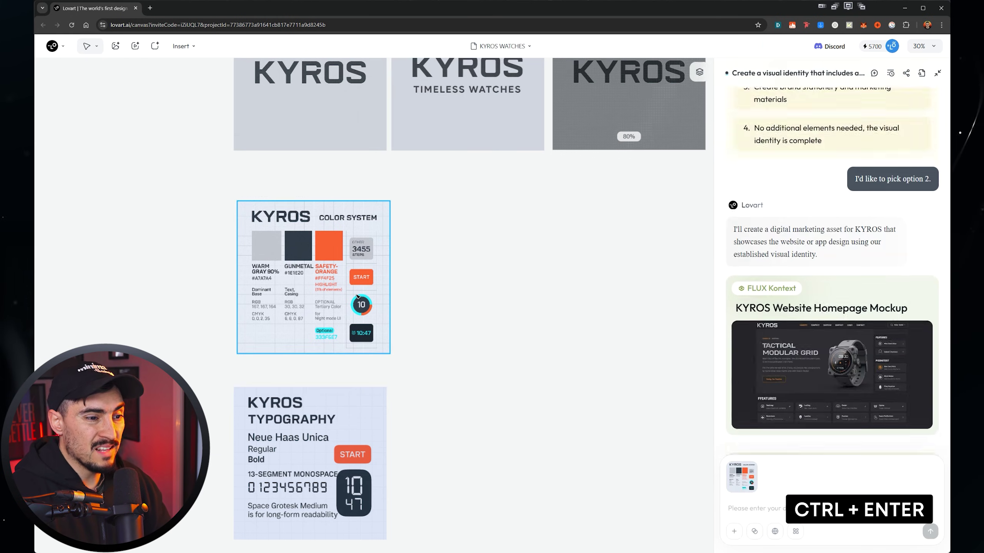
# Write a prompt for a gradient using this colour palette and 3 palette variations for a lifestyle series collection, listing Urban and athletic.
pyautogui.click(778, 503)
pyautogui.write('Create a')
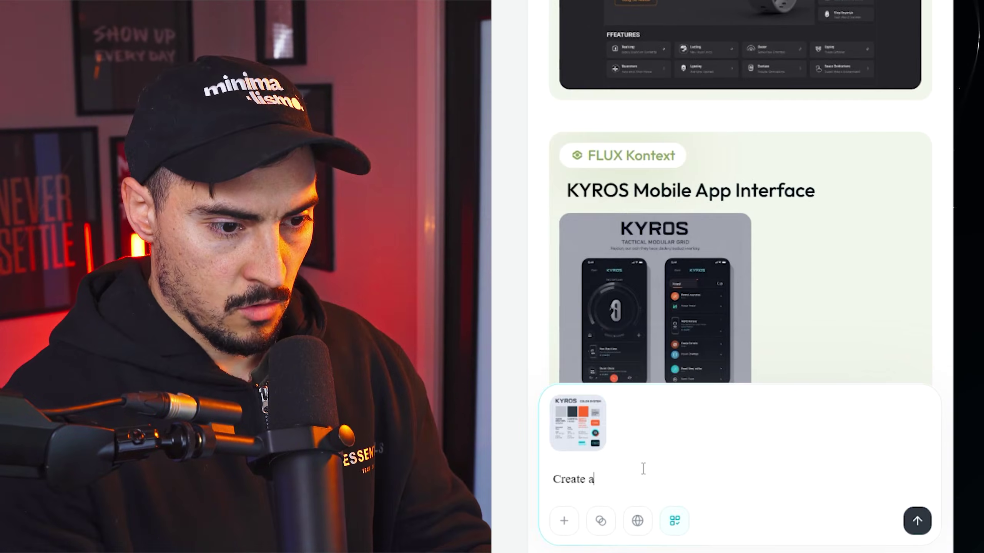
pyautogui.write(' gradient using this')
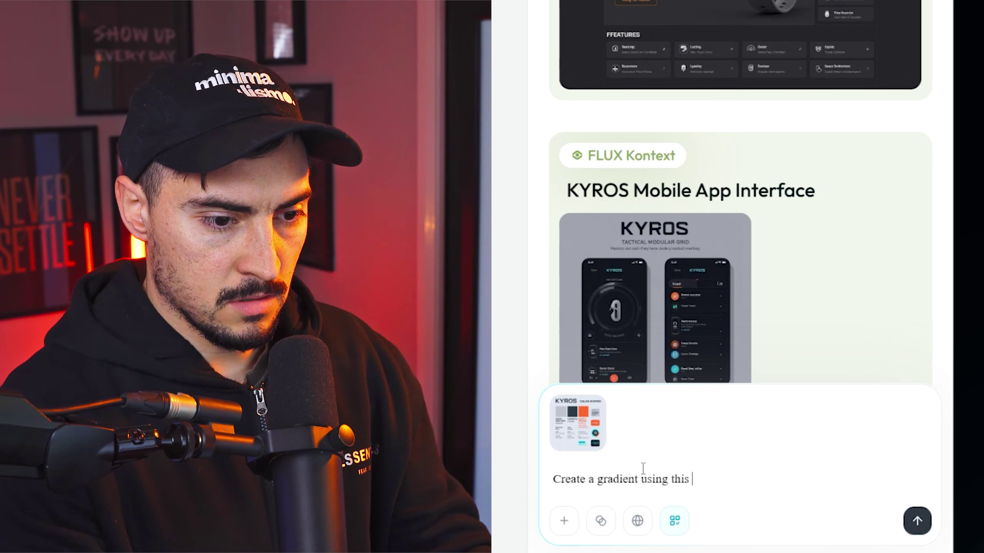
pyautogui.write(' oclour palette, and also ')
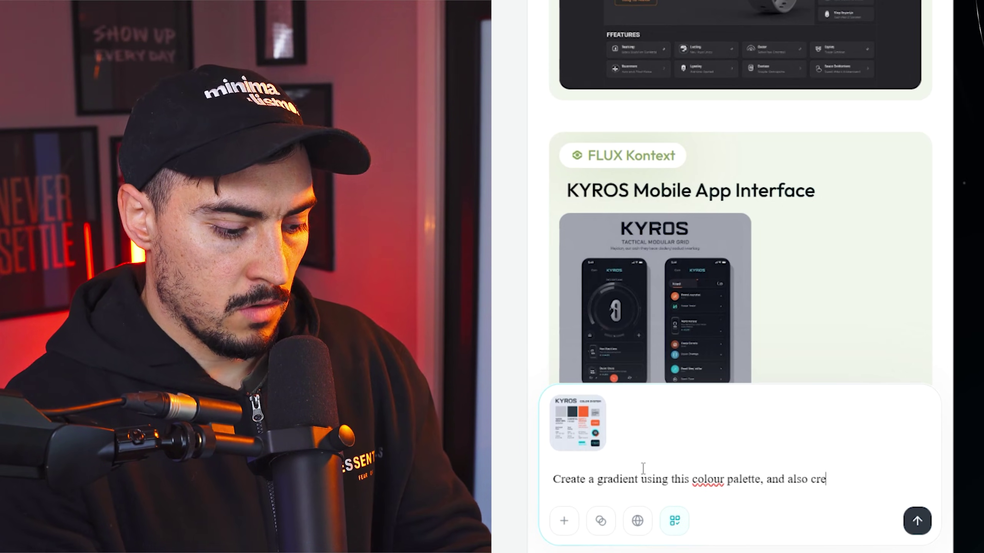
pyautogui.write('create 3 variatio')
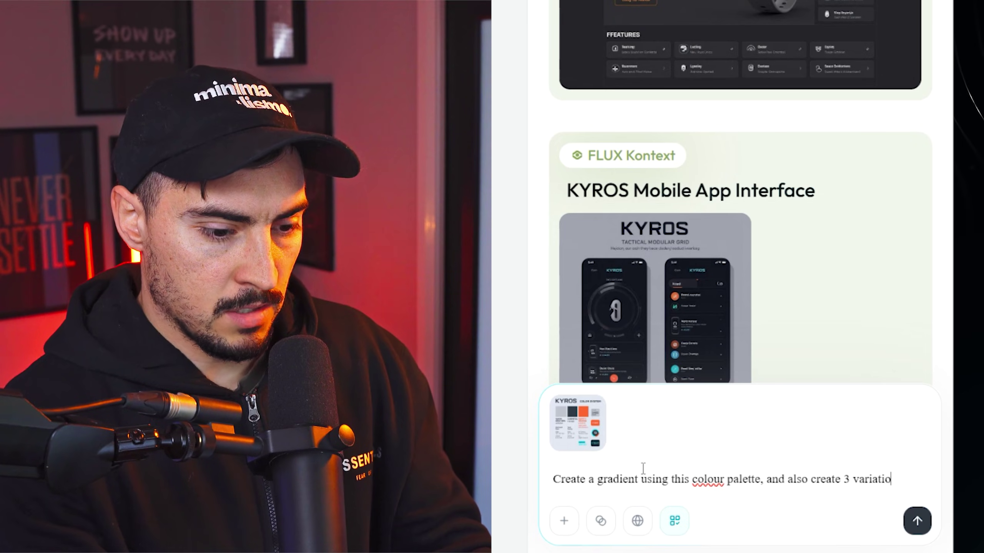
pyautogui.write('ns of the paletter for a lifestyle sse')
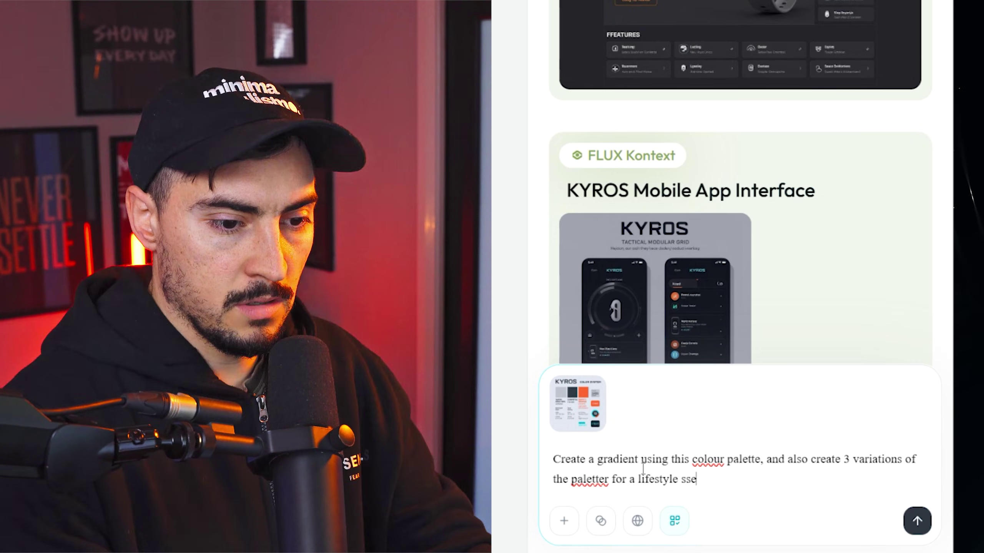
pyautogui.press('BackSpace')
pyautogui.press('BackSpace')
pyautogui.write('eries collection. 1. Urban 2, athletic')
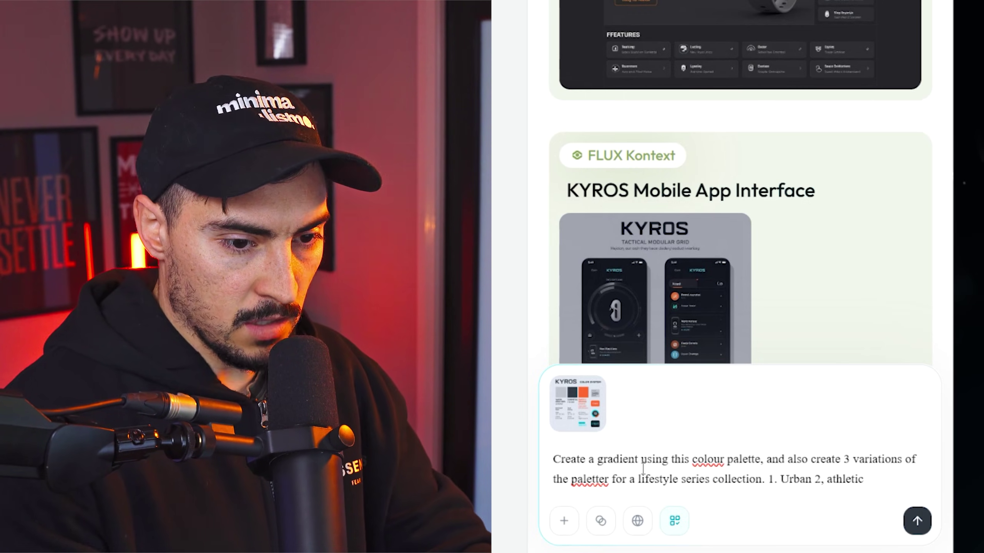
pyautogui.write(' 3.')
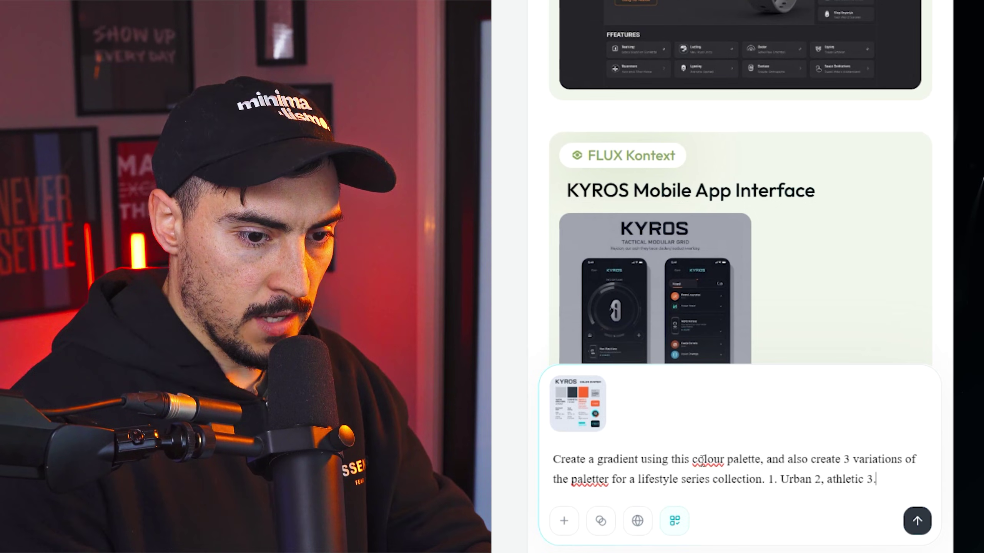
# Correct the comma after list number 2 to a full stop and enter "Luxury." as the third collection.
pyautogui.click(825, 479)
pyautogui.press('BackSpace')
pyautogui.write('.')
pyautogui.click(894, 480)
pyautogui.write('Lux')
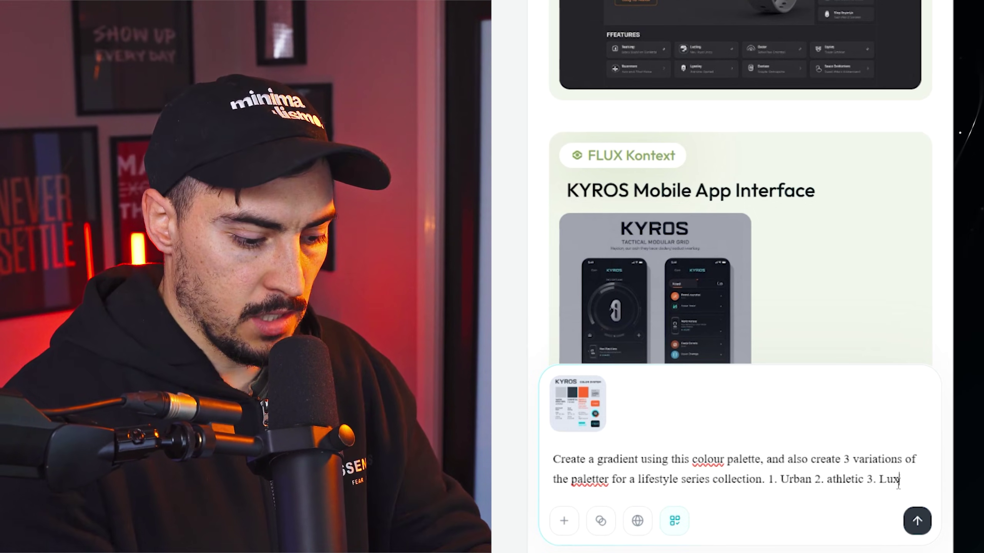
pyautogui.write('ury.')
# Add the KYROS Typography board as a second reference and ask for 3 more font pairings keeping the main primary font.
pyautogui.hotkey('shift', 'Return')
pyautogui.hotkey('ctrl', 'v')
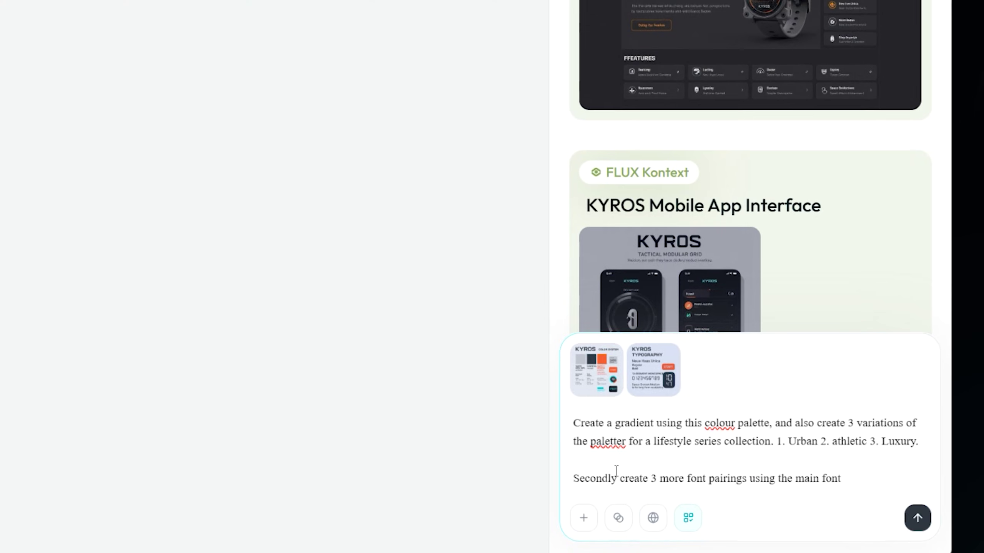
pyautogui.doubleClick(766, 479)
pyautogui.write('keeping')
pyautogui.click(835, 478)
pyautogui.write('primaryfont')
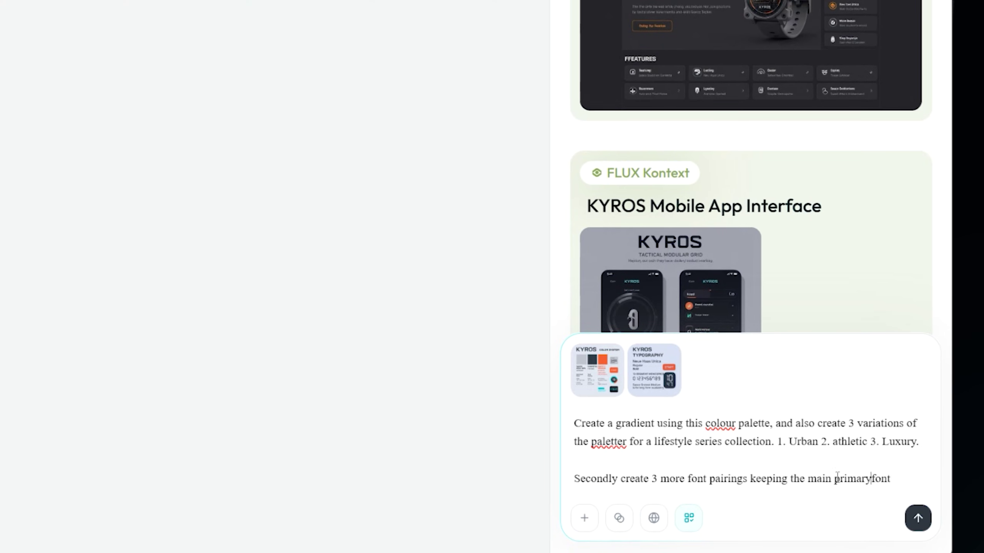
# Finish the request with changing the secondary fonts for each collection watch, and submit the prompt.
pyautogui.click(899, 476)
pyautogui.write('but changeing the secondary fonts.,')
pyautogui.click(607, 479)
pyautogui.press('BackSpace')
pyautogui.press('BackSpace')
pyautogui.press('BackSpace')
pyautogui.press('BackSpace')
pyautogui.press('BackSpace')
pyautogui.write('watch.')
pyautogui.hotkey('shift', 'Return')
pyautogui.hotkey('shift', 'Return')
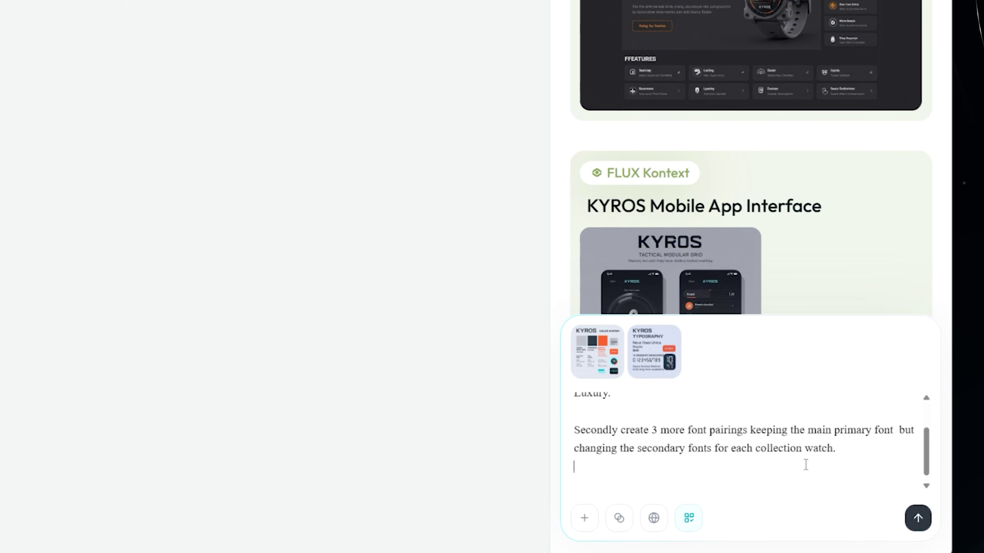
pyautogui.press('Return')
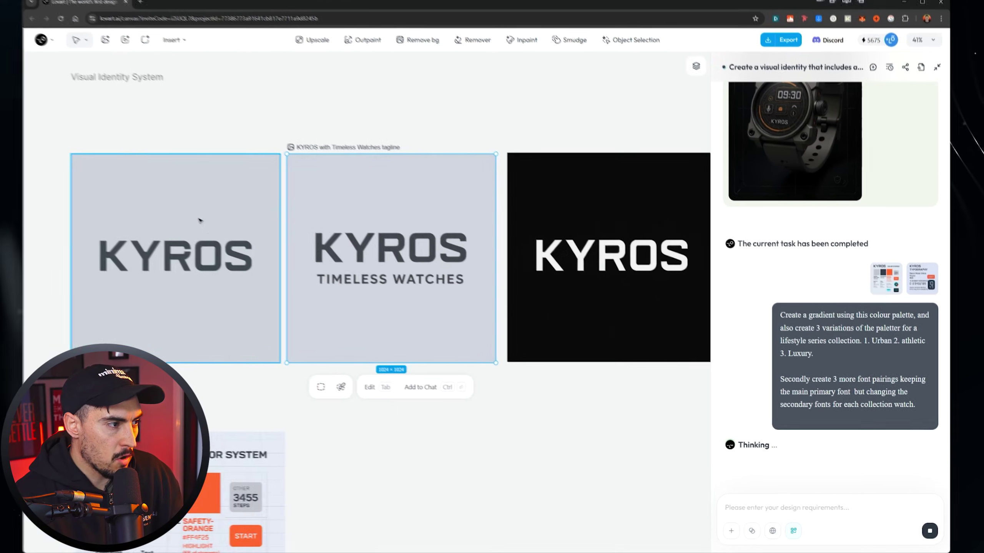
# Examine the KYROS logo with the Timeless Watches tagline up close beside the plain logo.
pyautogui.scroll(3, 233, 221)
pyautogui.moveTo(322, 207); pyautogui.dragTo(430, 199)
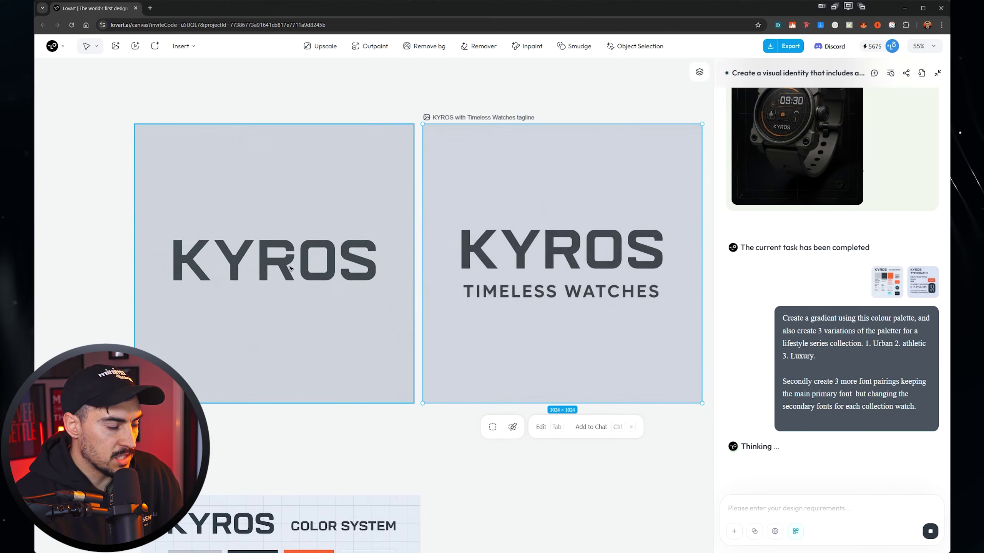
pyautogui.moveTo(546, 237); pyautogui.dragTo(455, 232)
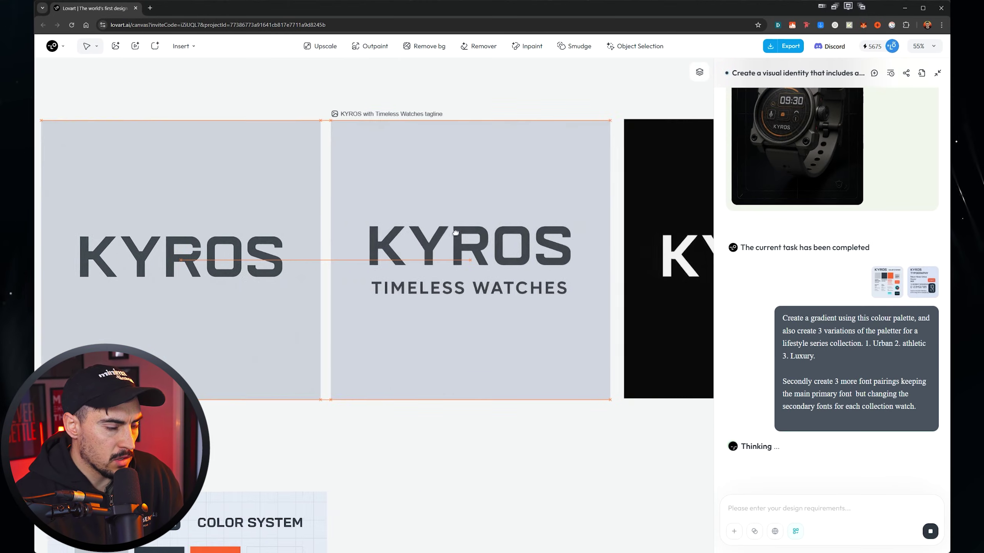
pyautogui.click(456, 232)
pyautogui.scroll(3, 503, 211)
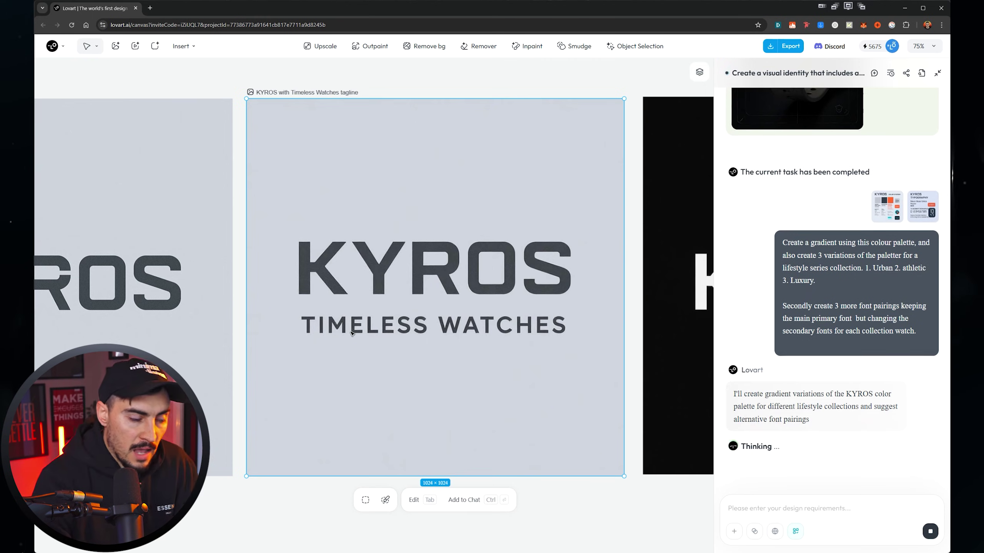
pyautogui.scroll(3, 457, 273)
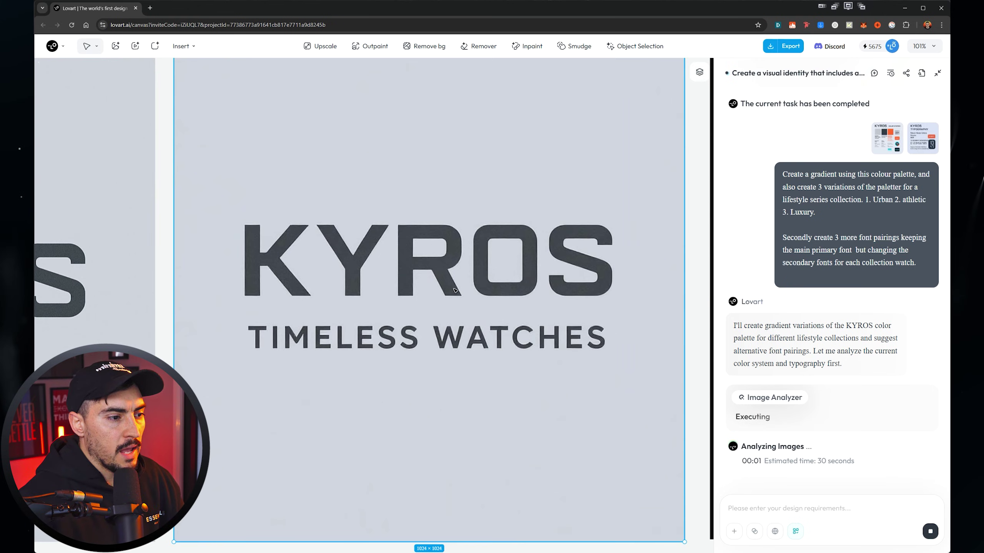
pyautogui.scroll(-3, 559, 222)
pyautogui.moveTo(84, 254); pyautogui.dragTo(343, 246)
pyautogui.scroll(5, 310, 234)
pyautogui.scroll(-6, 360, 249)
pyautogui.hscroll(4, 556, 245)
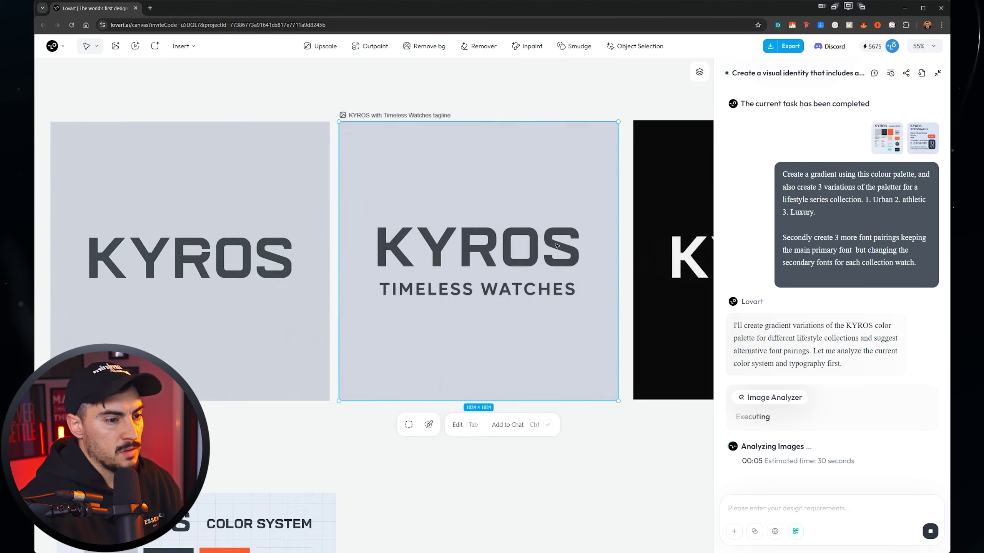
# Inspect the lettering of the dark inverted KYROS logo up close.
pyautogui.hscroll(5, 515, 246)
pyautogui.click(459, 246)
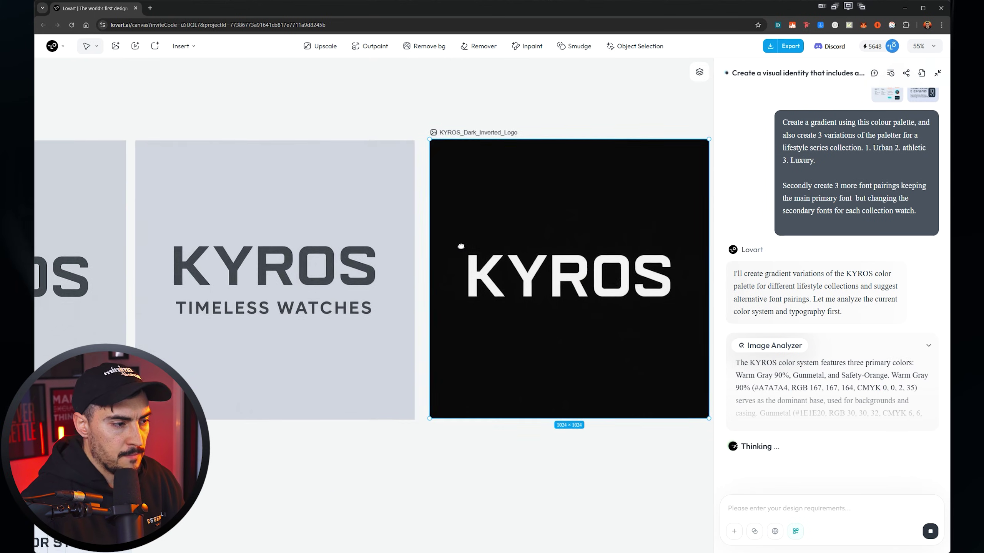
pyautogui.hscroll(4, 387, 271)
pyautogui.scroll(2, 379, 289)
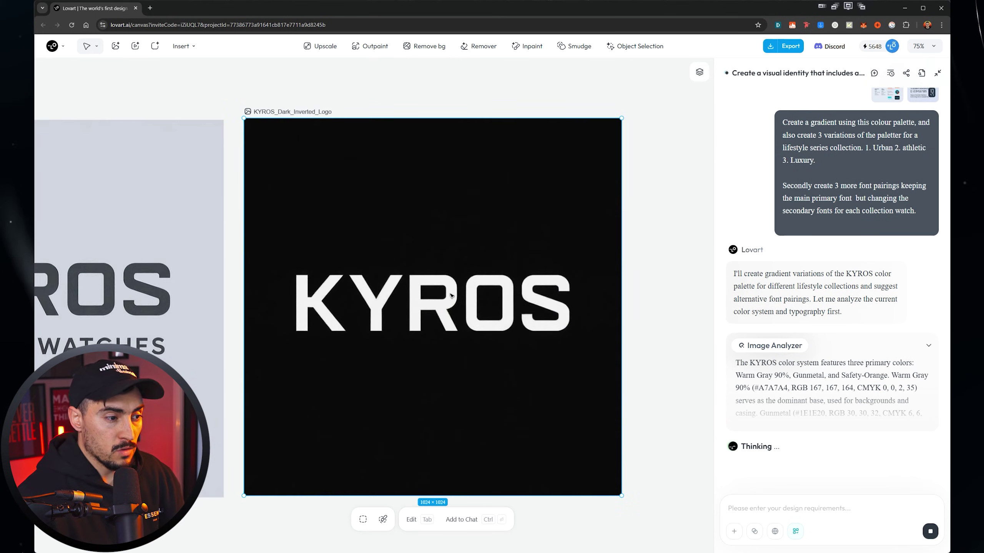
pyautogui.scroll(-2, 451, 295)
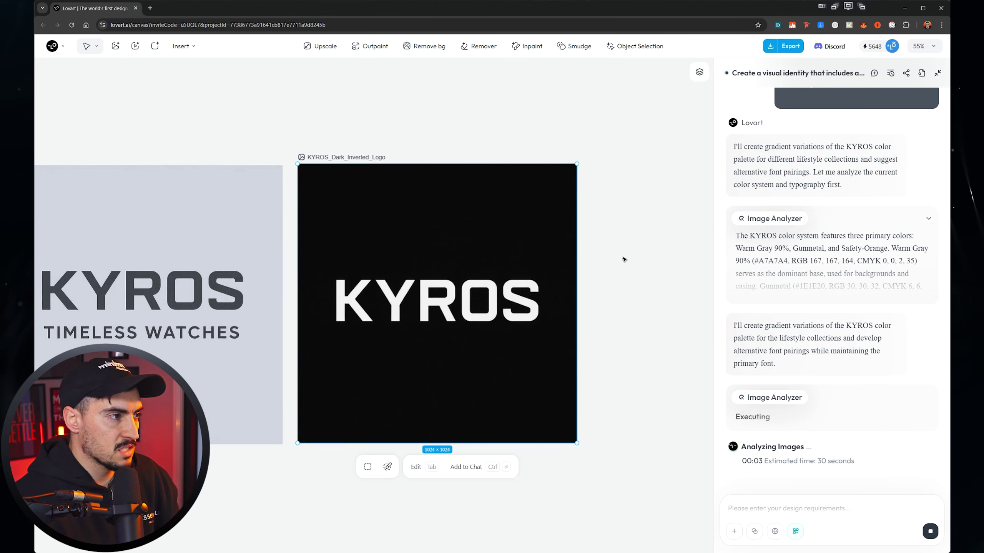
# Examine the colour transitions and hex labels on the generated KYROS gradient board.
pyautogui.scroll(-3, 624, 259)
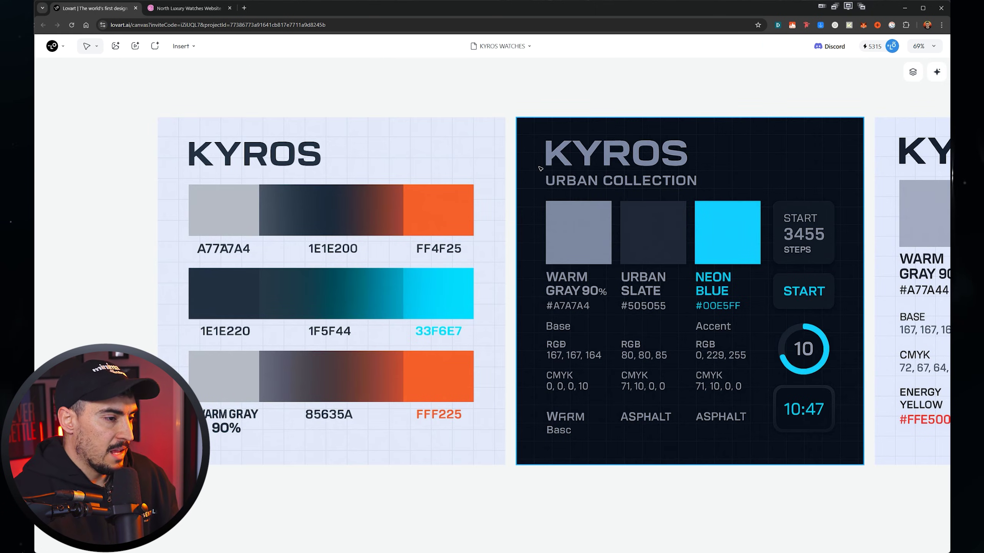
pyautogui.scroll(3, 273, 247)
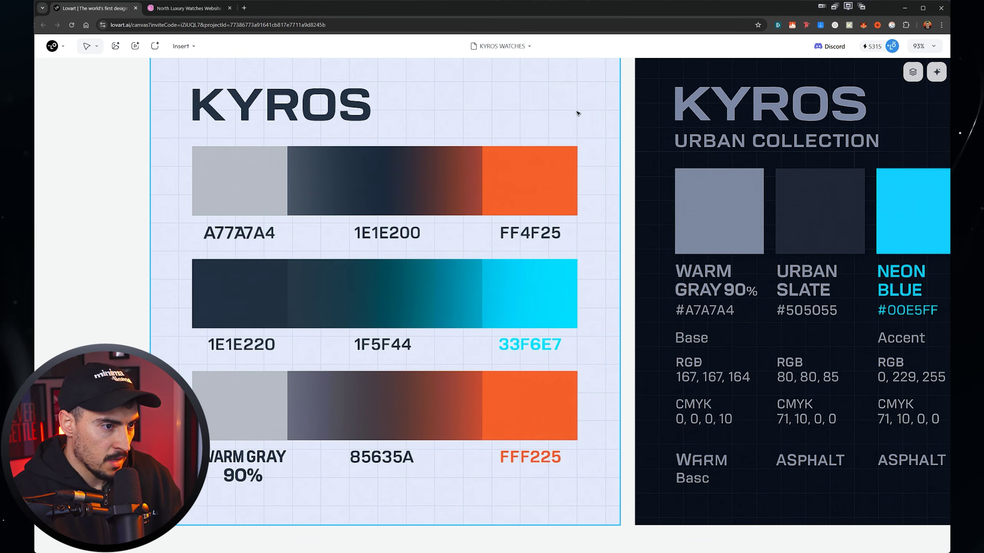
pyautogui.scroll(-3, 550, 103)
pyautogui.scroll(3, 438, 178)
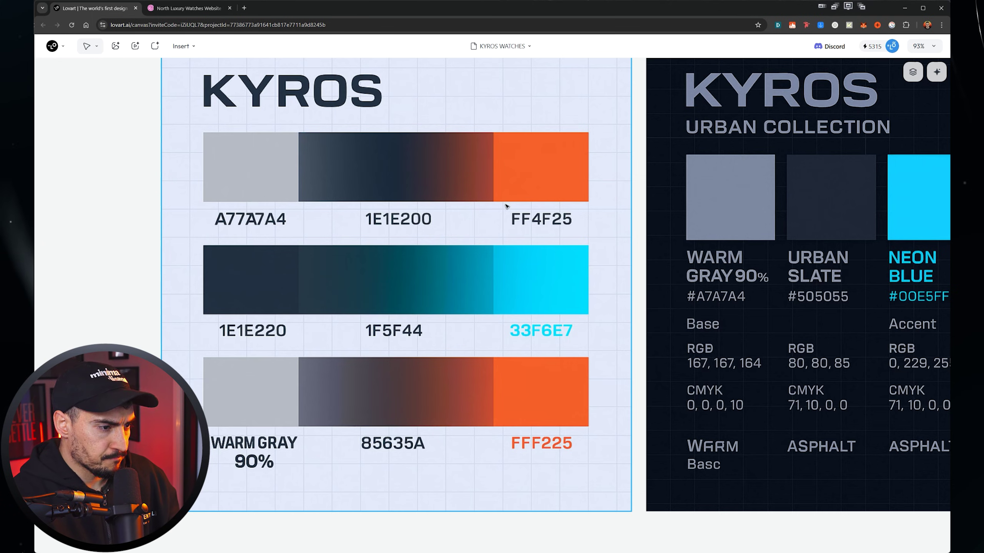
pyautogui.hscroll(2, 415, 269)
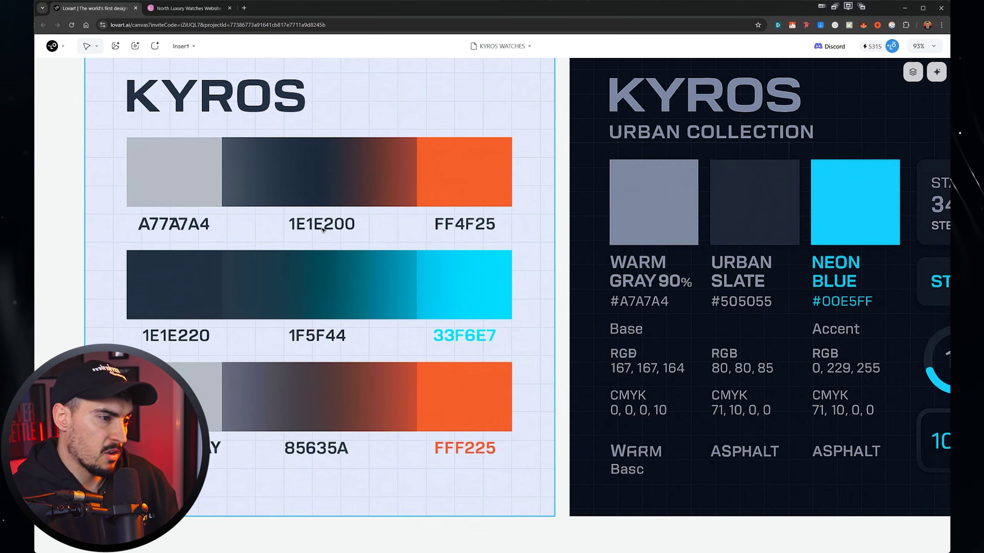
# Review the colour palette boards for the Urban, Athletic and Luxury collections.
pyautogui.hscroll(9, 693, 197)
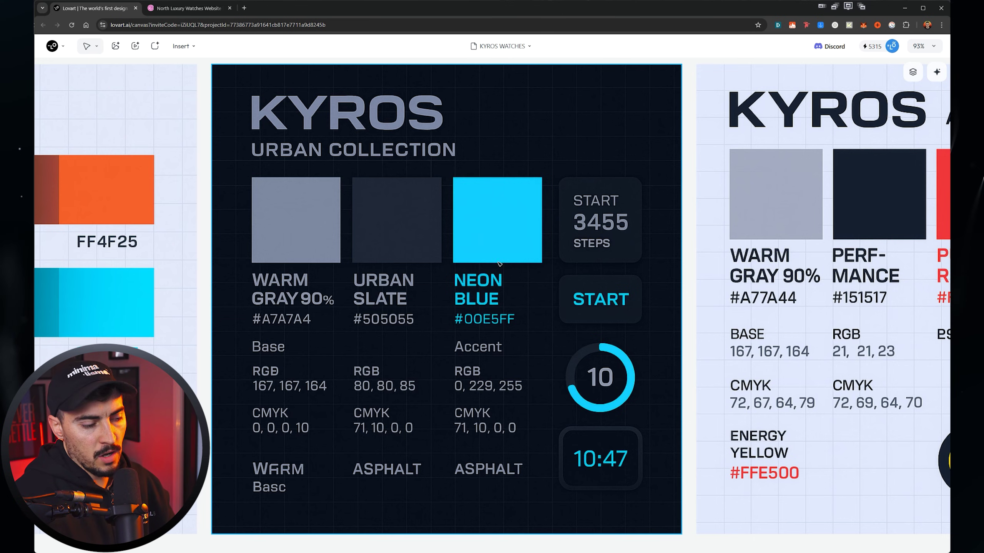
pyautogui.scroll(-3, 500, 264)
pyautogui.hscroll(5, 488, 194)
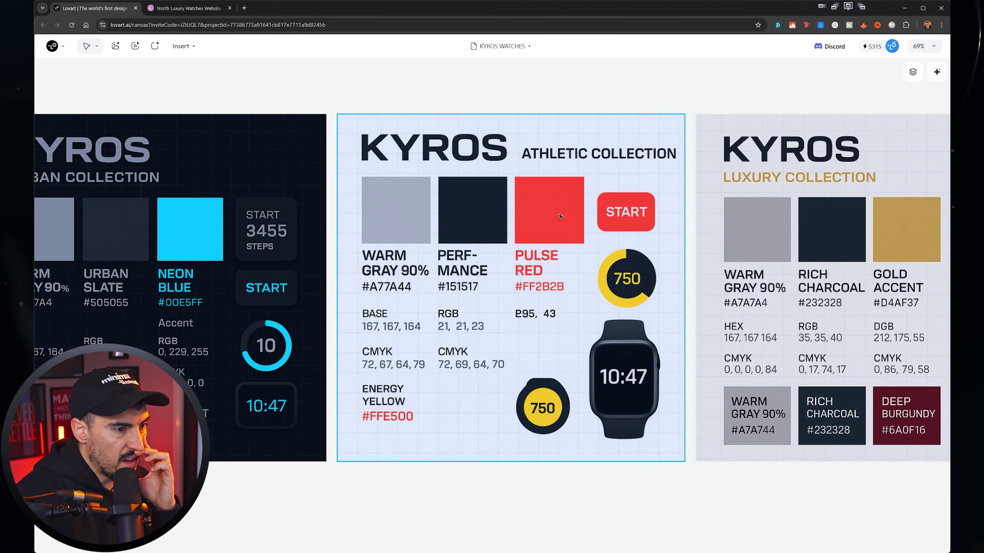
pyautogui.hscroll(5, 559, 205)
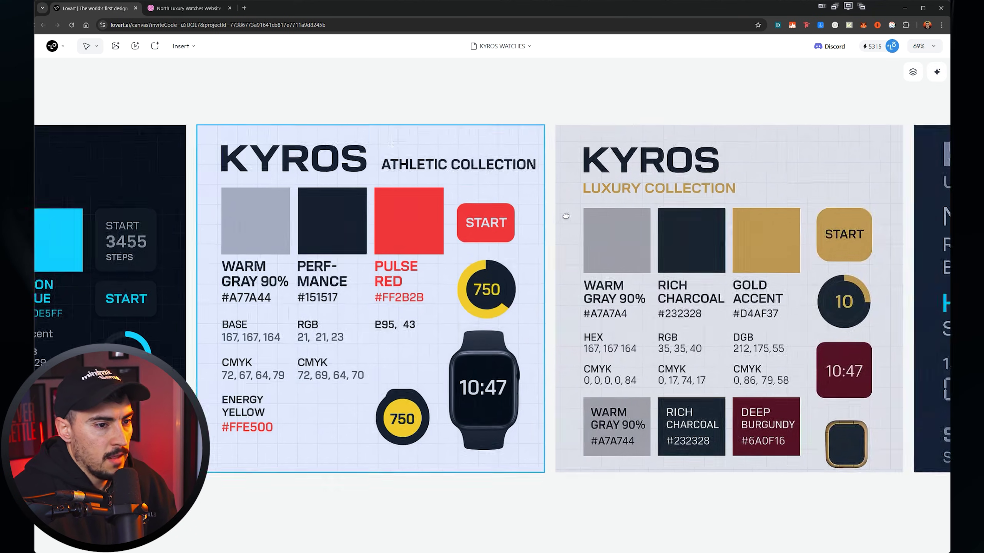
pyautogui.scroll(3, 640, 245)
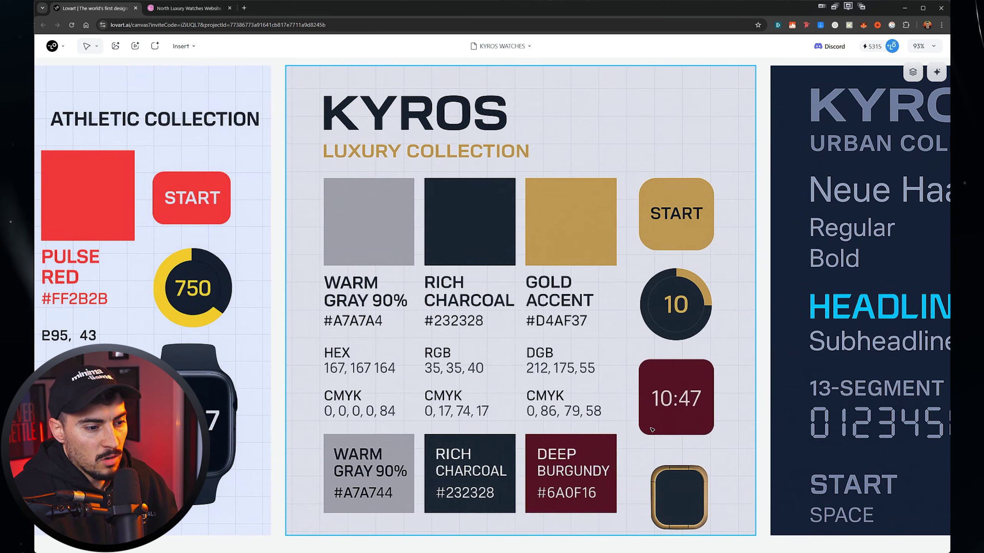
pyautogui.scroll(-3, 653, 407)
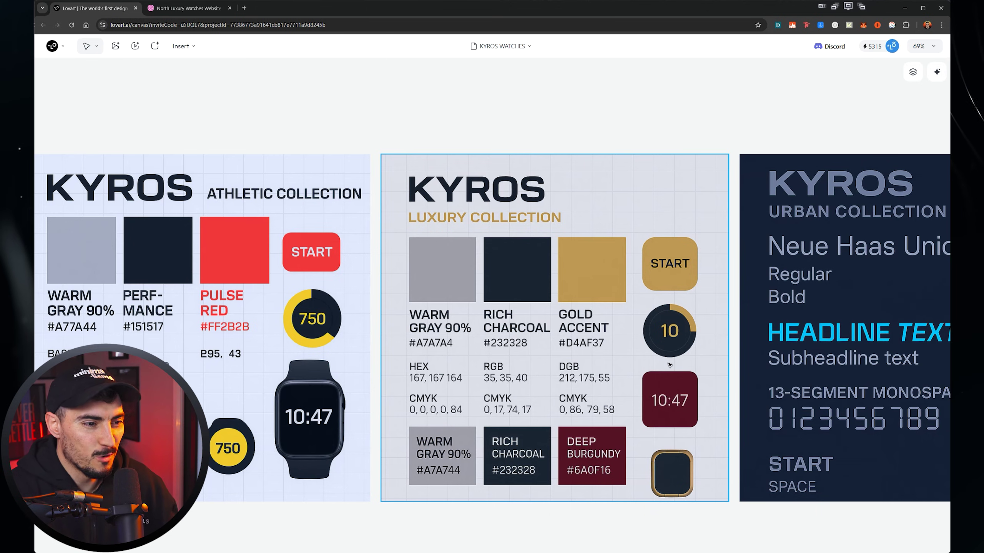
# Review the font pairings on the Urban, Athletic and Luxury typography boards, including the Cormorant Garamond sample up close.
pyautogui.hscroll(5, 737, 164)
pyautogui.hscroll(6, 736, 164)
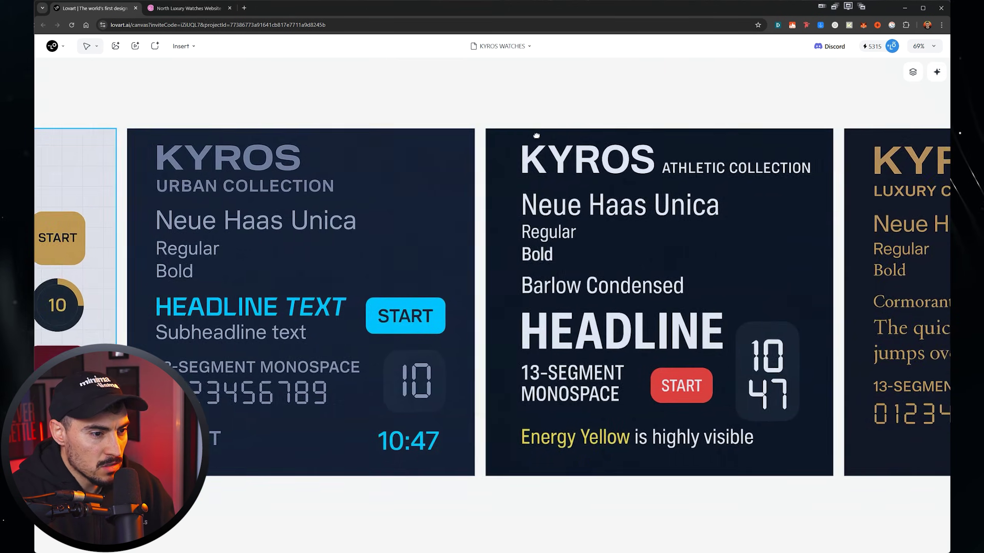
pyautogui.hscroll(-2, 468, 224)
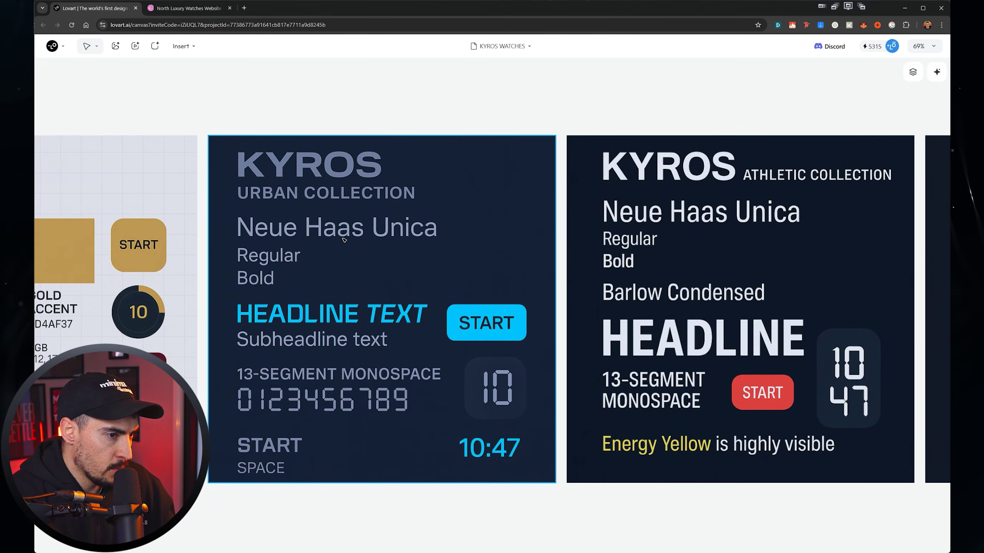
pyautogui.hscroll(5, 570, 264)
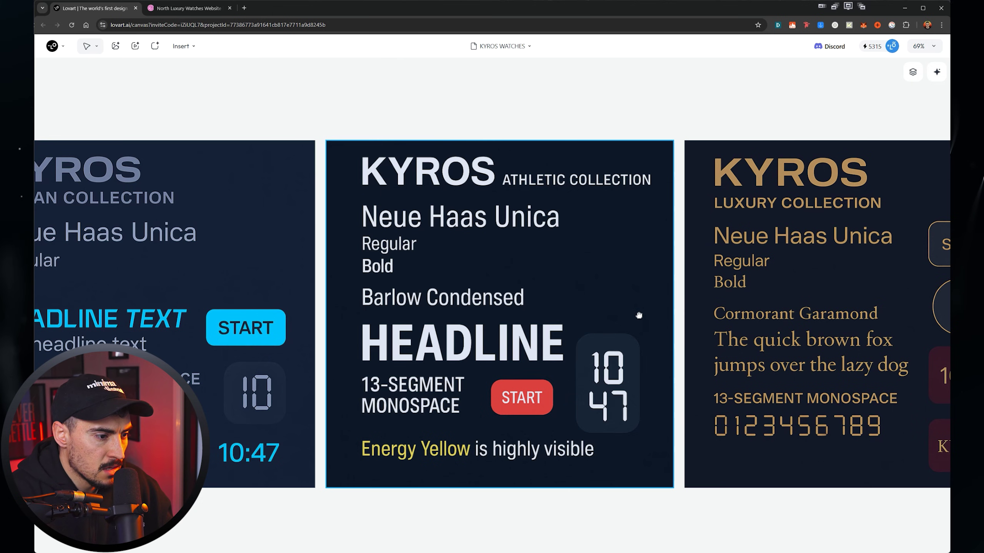
pyautogui.hscroll(5, 639, 316)
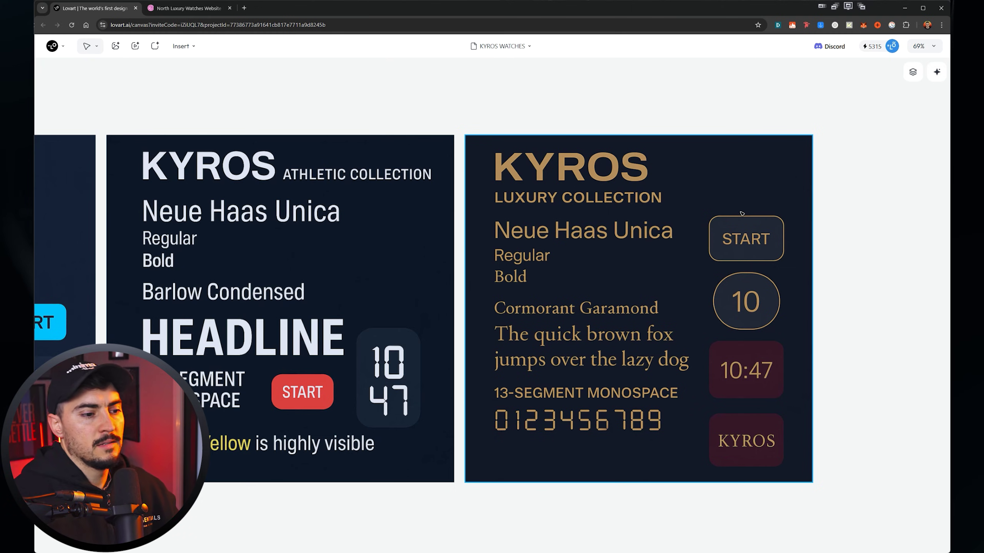
pyautogui.scroll(8, 736, 366)
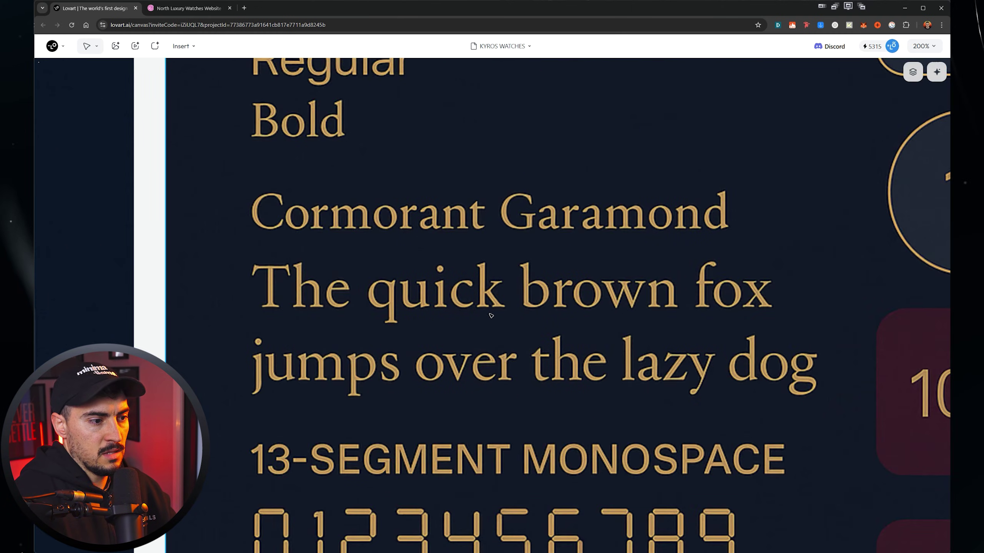
pyautogui.scroll(-7, 490, 316)
pyautogui.scroll(6, 725, 355)
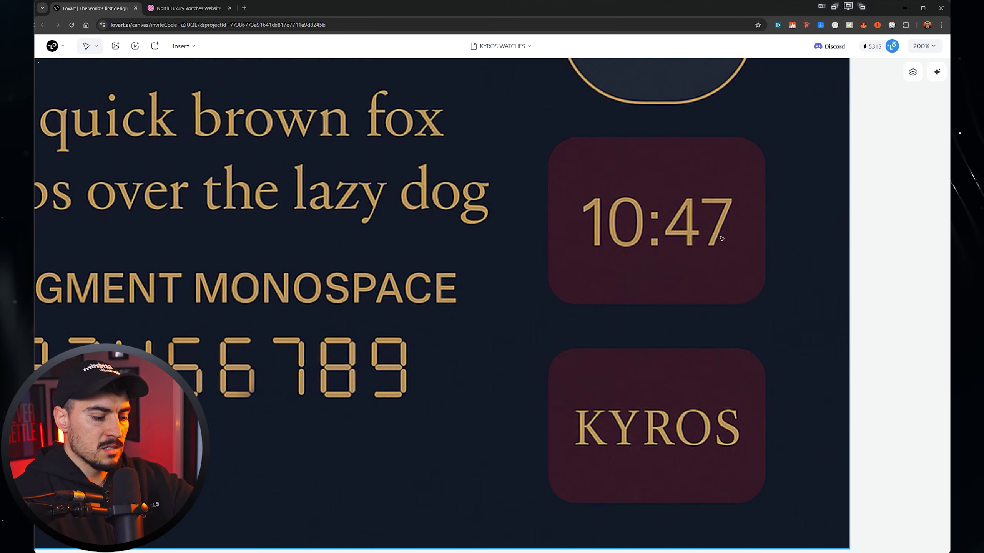
pyautogui.scroll(-8, 722, 332)
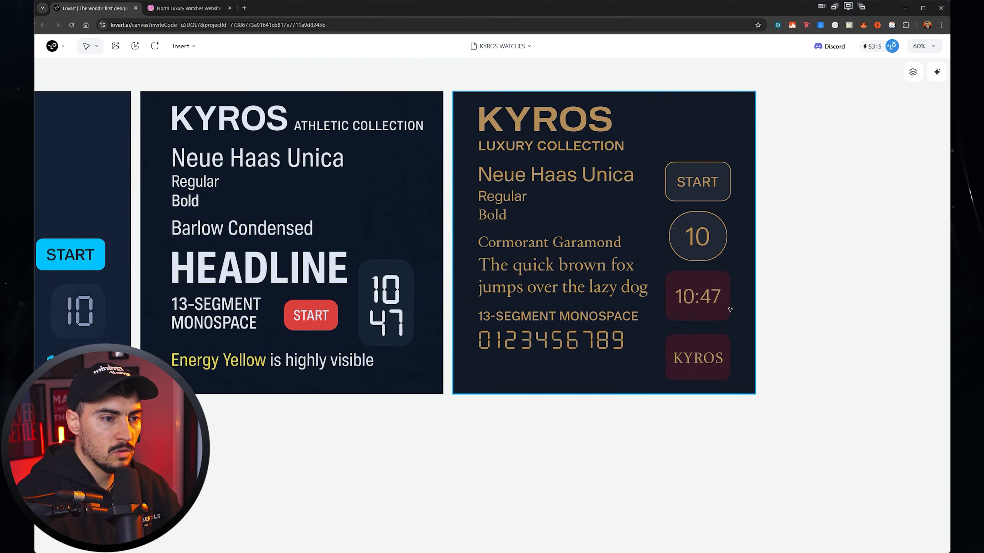
# Add the square close-up image of the KYROS smartwatch below the website mockup to the chat as a reference.
pyautogui.scroll(-4, 511, 287)
pyautogui.moveTo(444, 60); pyautogui.dragTo(539, 108)
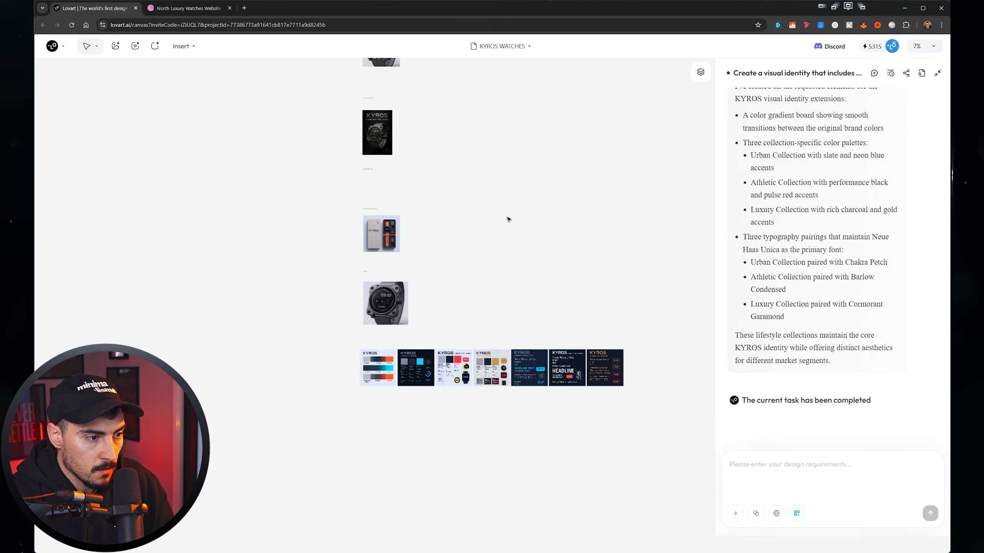
pyautogui.scroll(3, 484, 248)
pyautogui.click(382, 175)
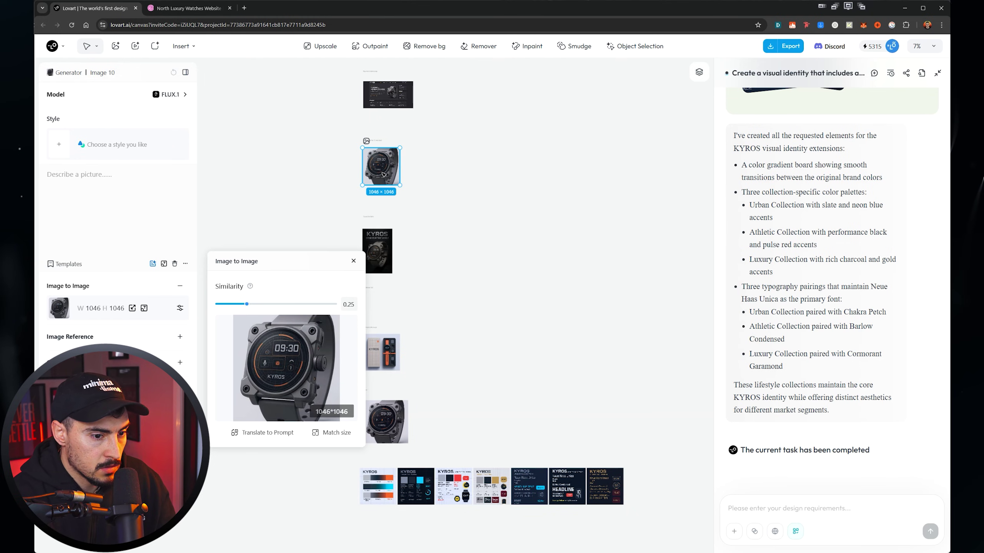
pyautogui.press('Tab')
pyautogui.scroll(8, 479, 233)
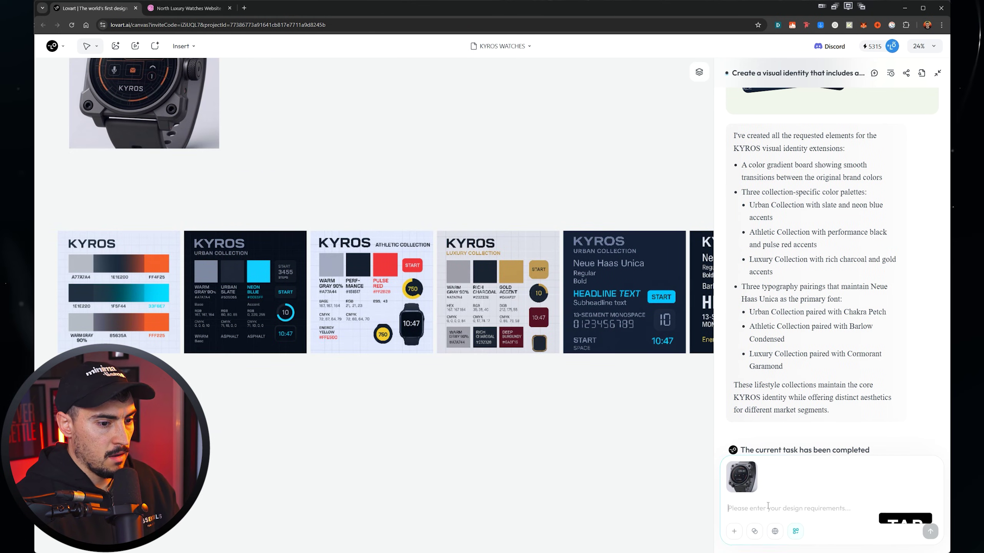
# Write a prompt asking for 3 separate versions of this watch for the collection.
pyautogui.write('Now create 3 version of this watch for the collection.')
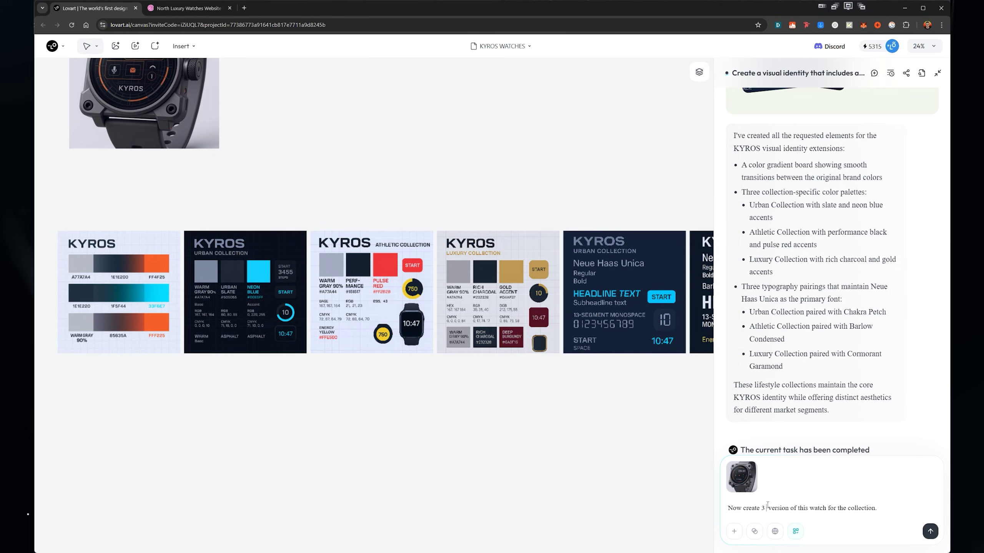
pyautogui.write('seperate')
pyautogui.click(789, 508)
pyautogui.write('s')
pyautogui.click(908, 507)
pyautogui.press('BackSpace')
# Specify the updated fonts and colours for each, retaining the core watch form and shape design but updating materials, and submit the prompt.
pyautogui.write('using the updates fonts and')
pyautogui.write('pdate materials')
pyautogui.click(883, 509)
pyautogui.write('form and shape design, but update the materials to reflect the other watch options.')
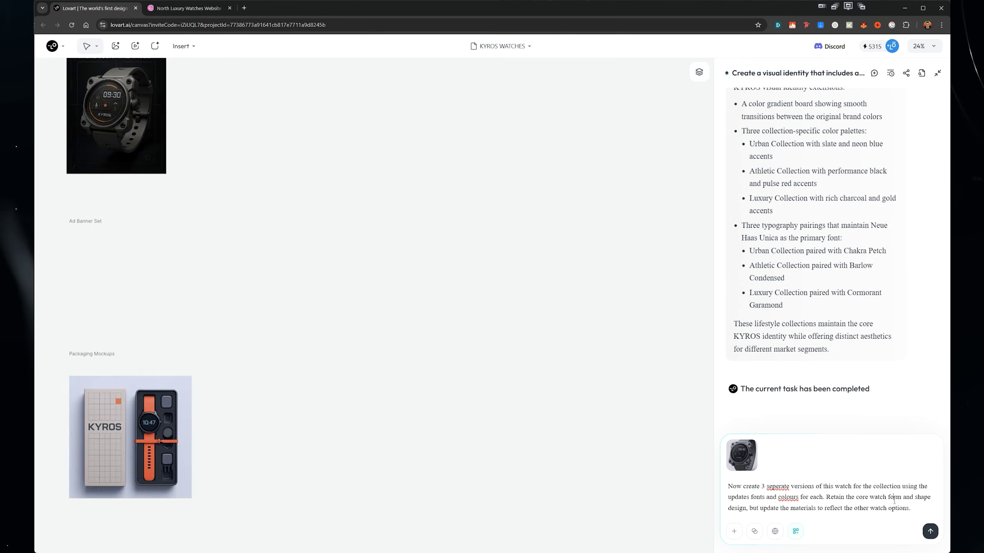
pyautogui.press('Return')
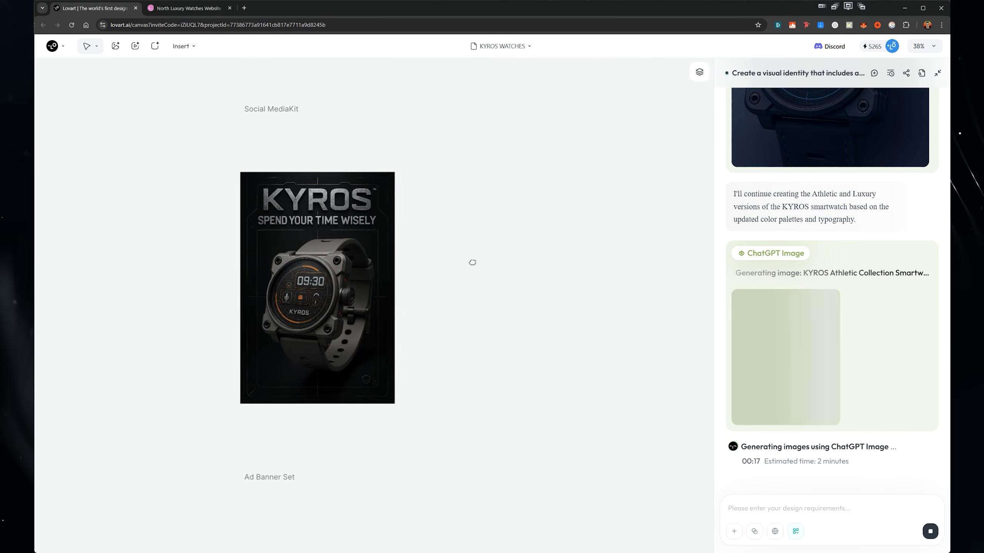
# Add the KYROS poster to the chat and draft a prompt for 3 banner ads for each collection watch, using each one's colours palette and fonts.
pyautogui.click(392, 251)
pyautogui.hotkey('ctrl', 'Return')
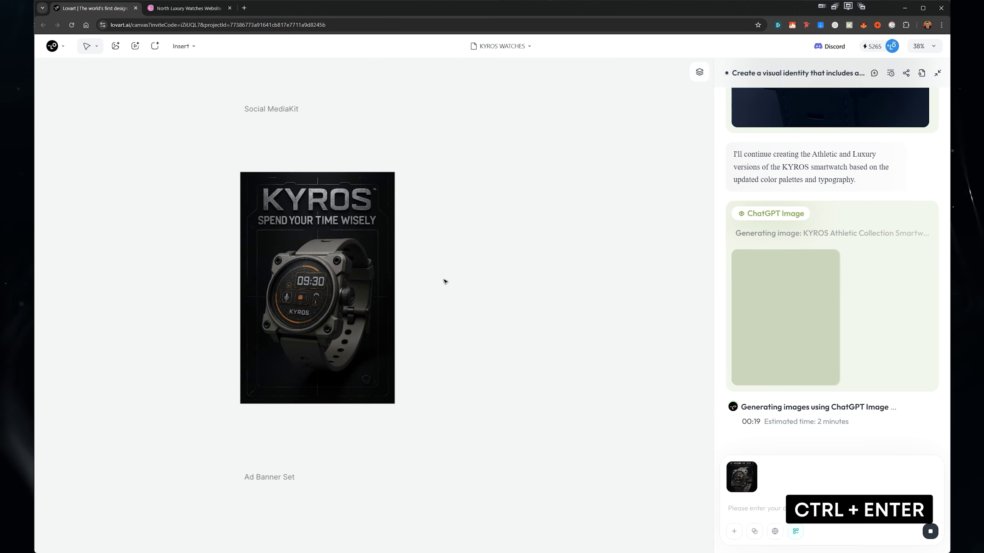
pyautogui.write('Design 3')
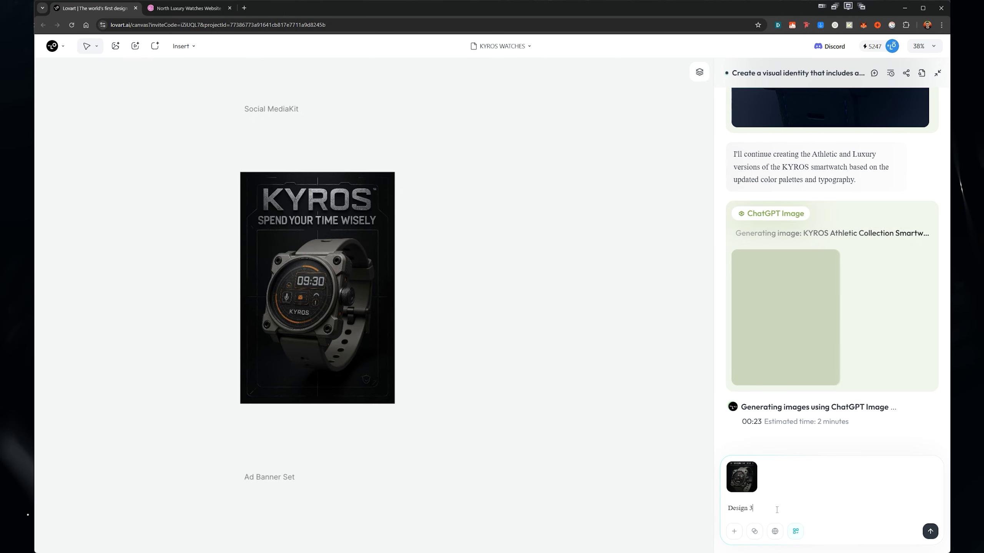
pyautogui.write(' banner ads')
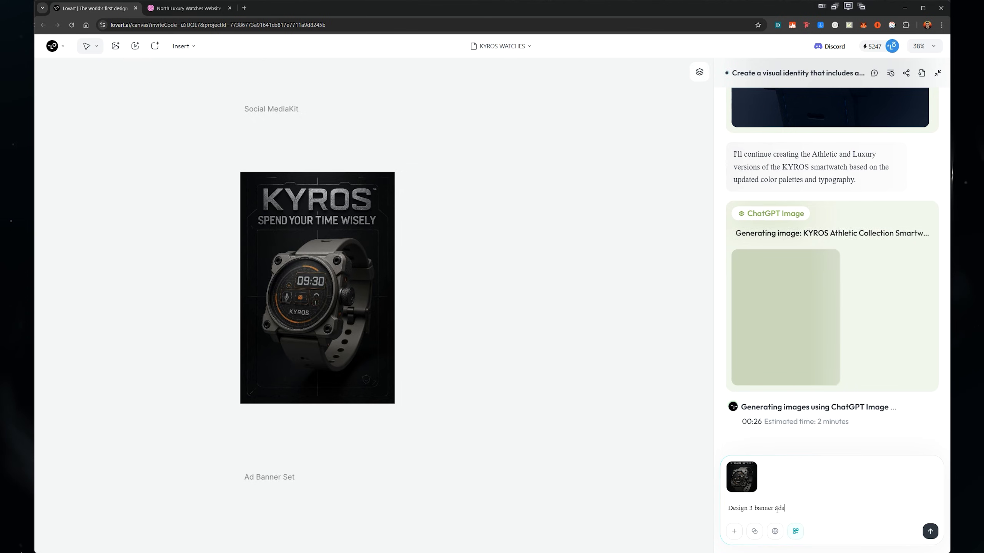
pyautogui.write(' for each colle')
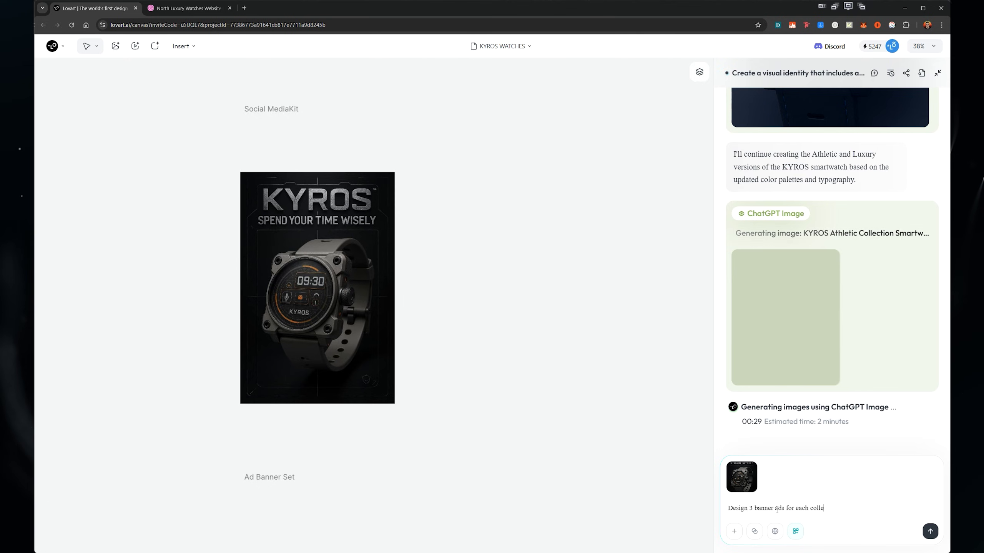
pyautogui.write('ction watcjh')
pyautogui.press('BackSpace')
pyautogui.press('BackSpace')
pyautogui.write('h using the colours paletter and fonts for each one.')
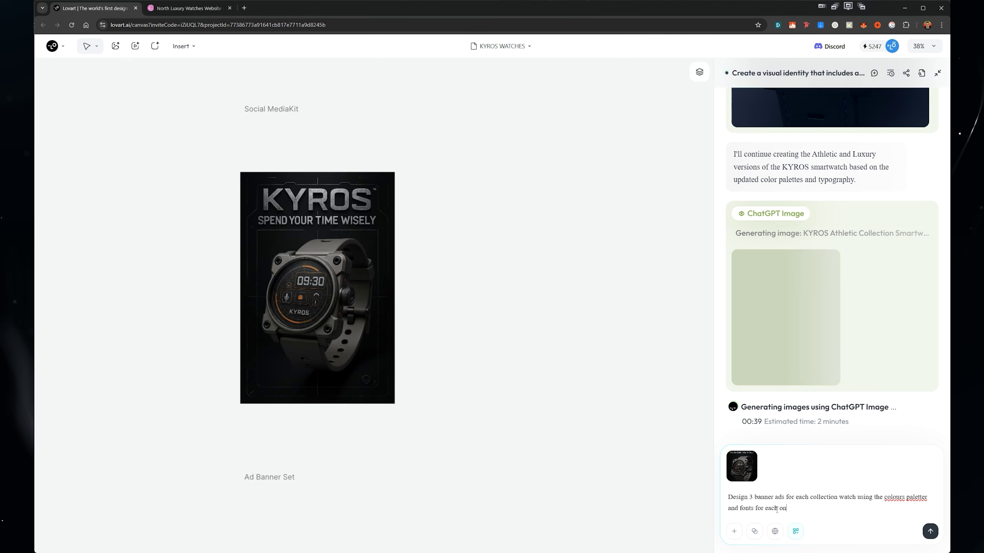
# Correct the spelling of "palette" in the prompt and specify one more feature rich banner ad.
pyautogui.press('Return')
pyautogui.click(928, 475)
pyautogui.press('BackSpace')
pyautogui.click(854, 487)
pyautogui.write('One more')
pyautogui.moveTo(799, 487); pyautogui.dragTo(823, 475)
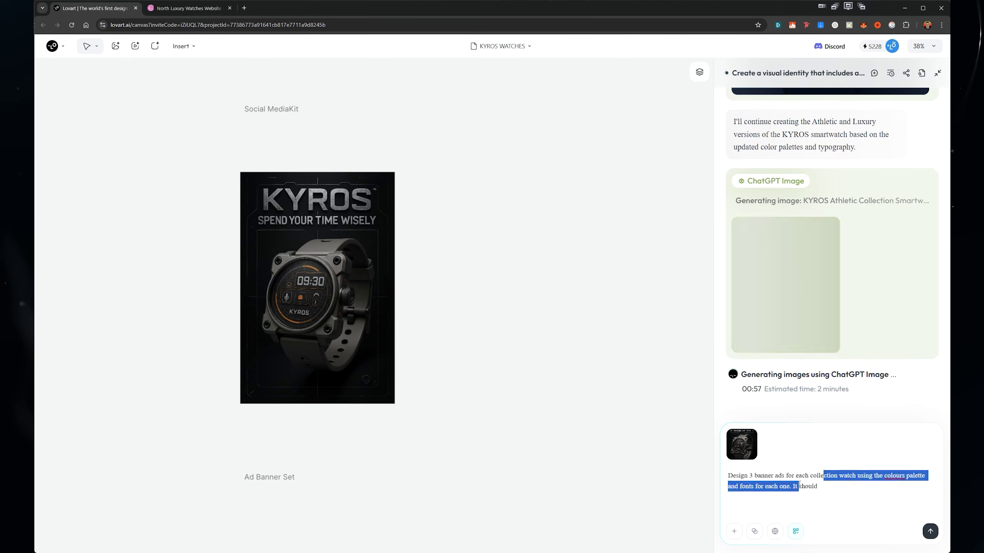
pyautogui.click(832, 487)
pyautogui.write('feature rich, the ')
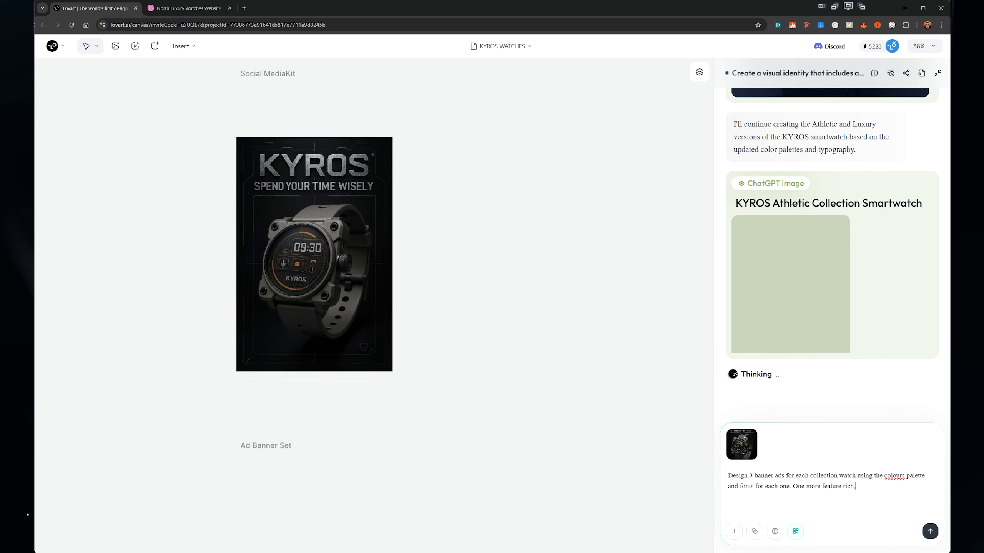
pyautogui.write('other minimllist')
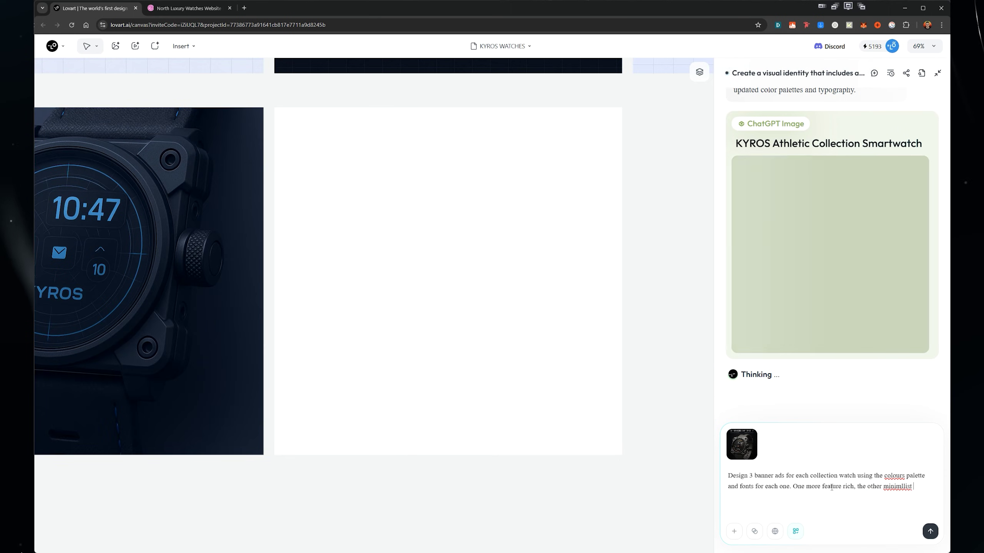
# Ask for the other ad to be minimalist and one more lifestyle with a human, and submit the prompt.
pyautogui.press('BackSpace')
pyautogui.press('BackSpace')
pyautogui.write('alist and one more lifest')
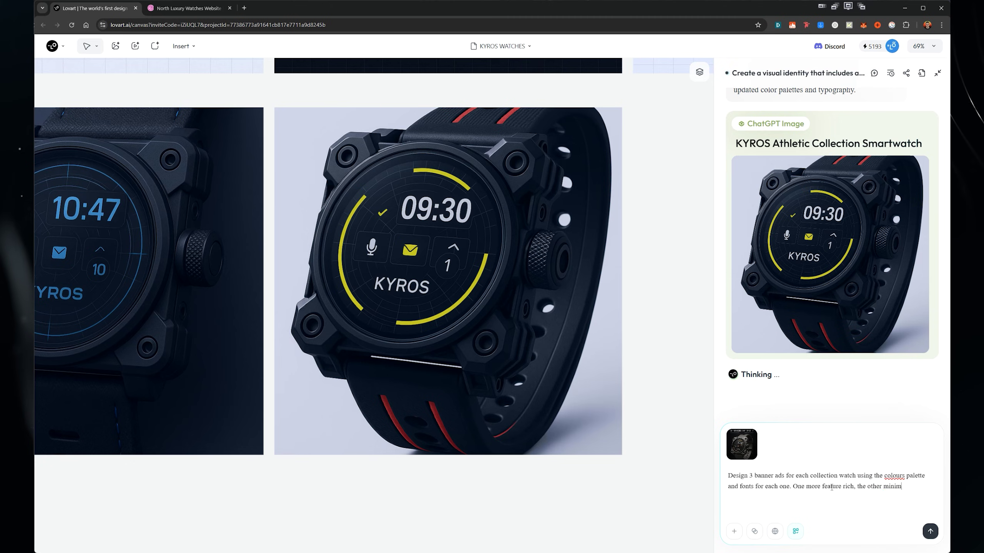
pyautogui.write('yle with a human.')
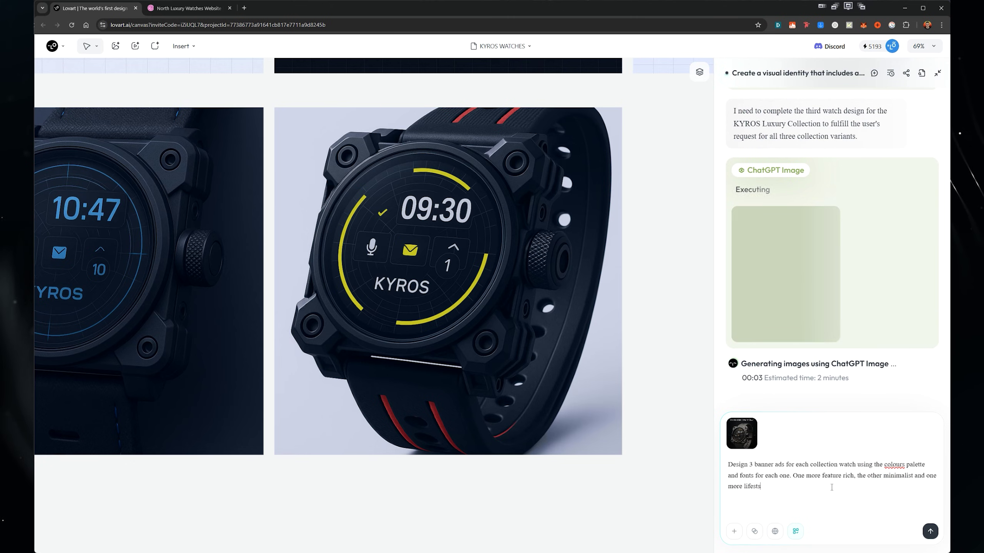
pyautogui.press('Return')
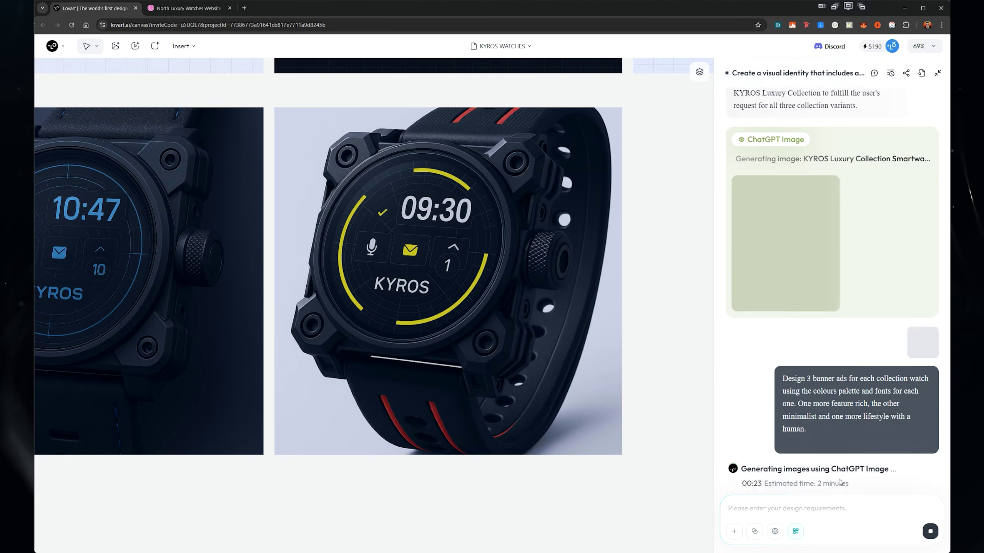
# Examine the Urban and Athletic watch images up close, checking the dial, casing, crown and strap details.
pyautogui.scroll(-5, 665, 238)
pyautogui.moveTo(681, 246); pyautogui.dragTo(582, 286)
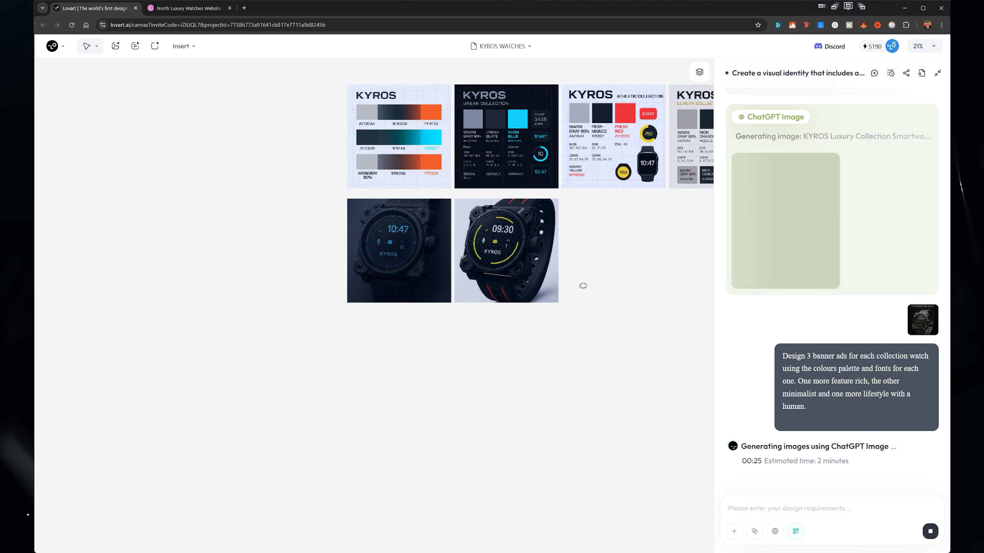
pyautogui.scroll(8, 450, 279)
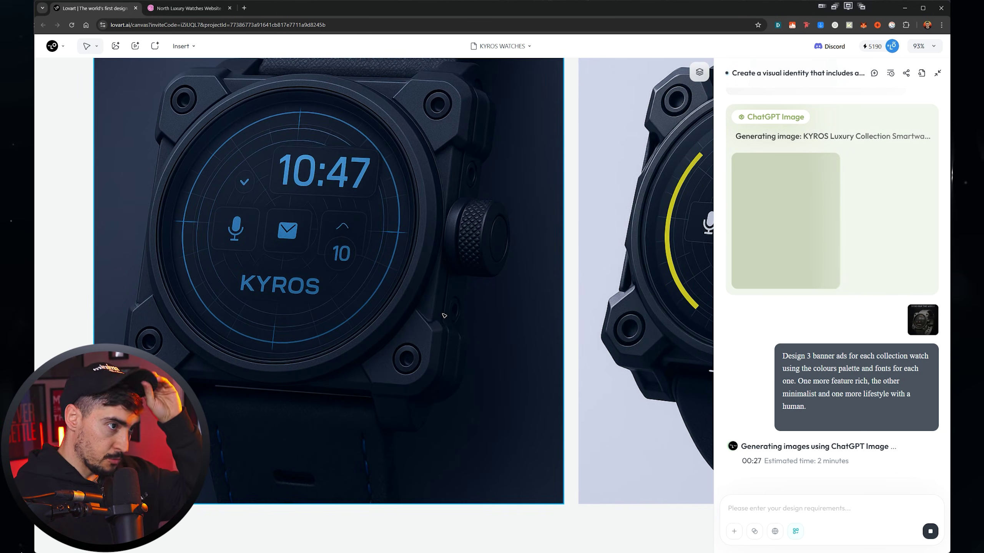
pyautogui.scroll(1, 349, 279)
pyautogui.scroll(-3, 272, 265)
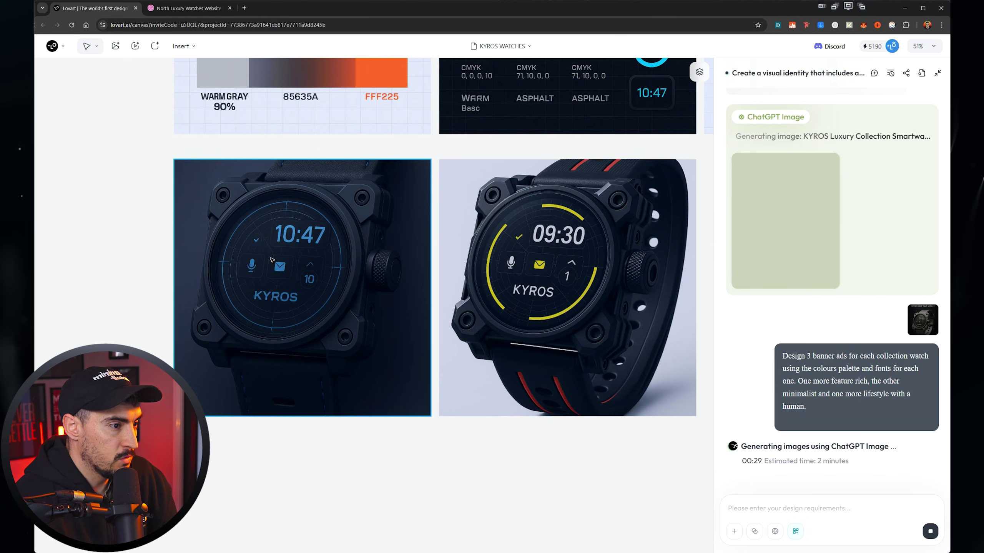
pyautogui.moveTo(588, 377); pyautogui.dragTo(507, 389)
pyautogui.scroll(5, 506, 389)
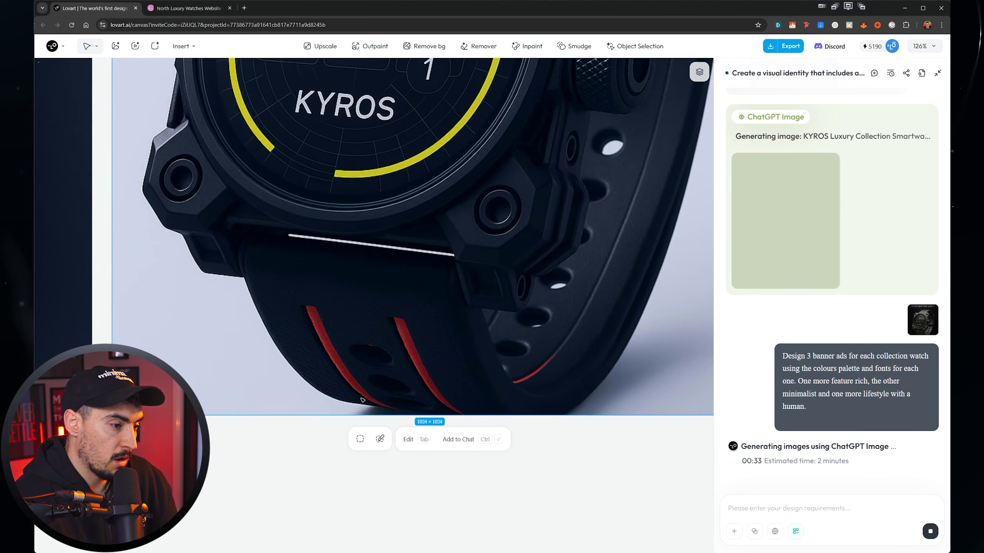
pyautogui.scroll(2, 368, 315)
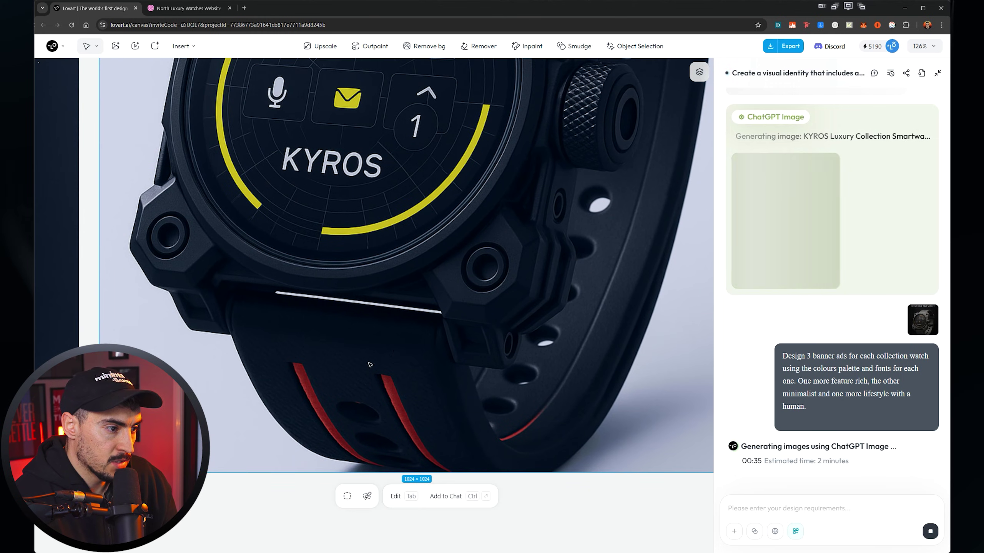
pyautogui.scroll(-3, 368, 314)
pyautogui.hscroll(-5, 490, 331)
pyautogui.hscroll(-3, 490, 330)
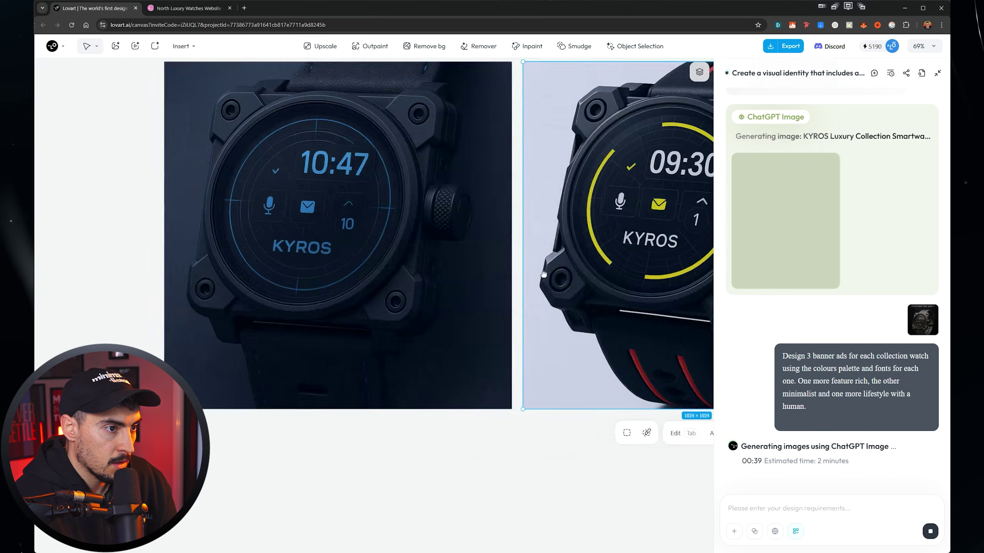
pyautogui.scroll(5, 491, 330)
pyautogui.scroll(-5, 520, 185)
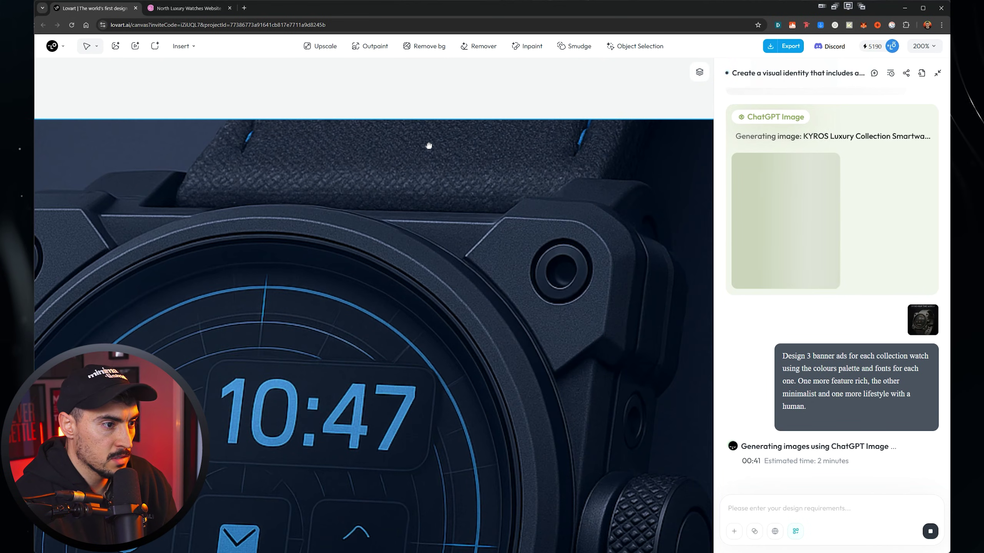
pyautogui.scroll(5, 191, 204)
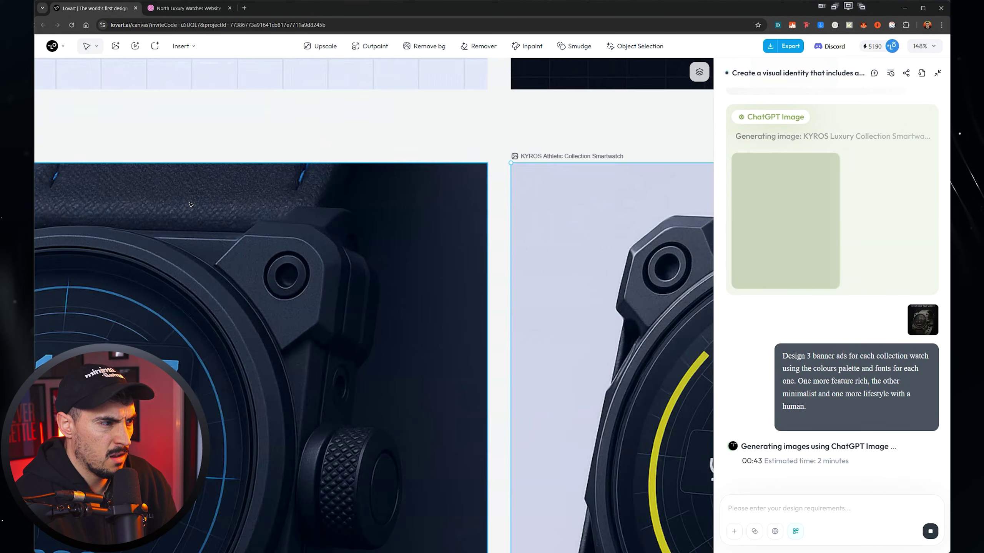
pyautogui.scroll(-4, 191, 204)
pyautogui.scroll(5, 410, 230)
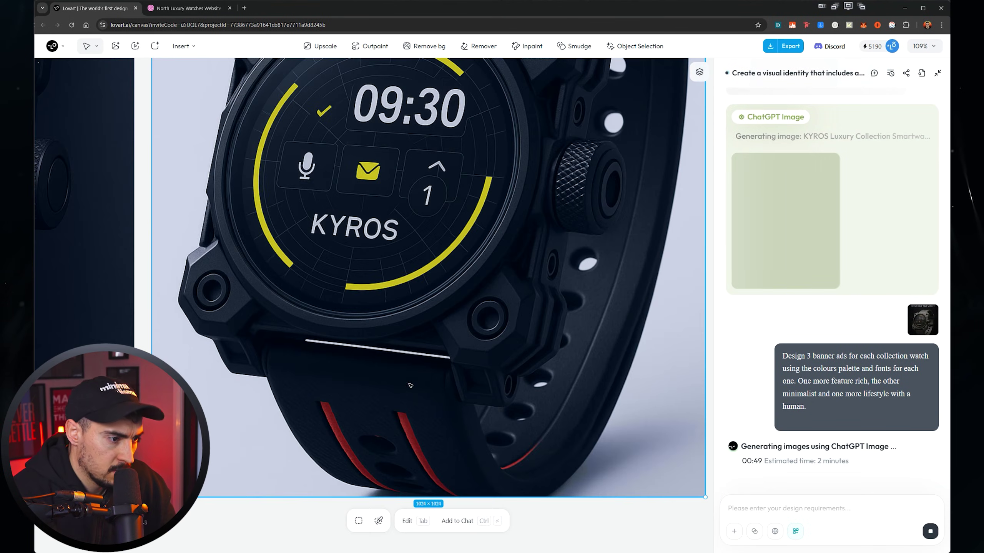
pyautogui.scroll(4, 410, 415)
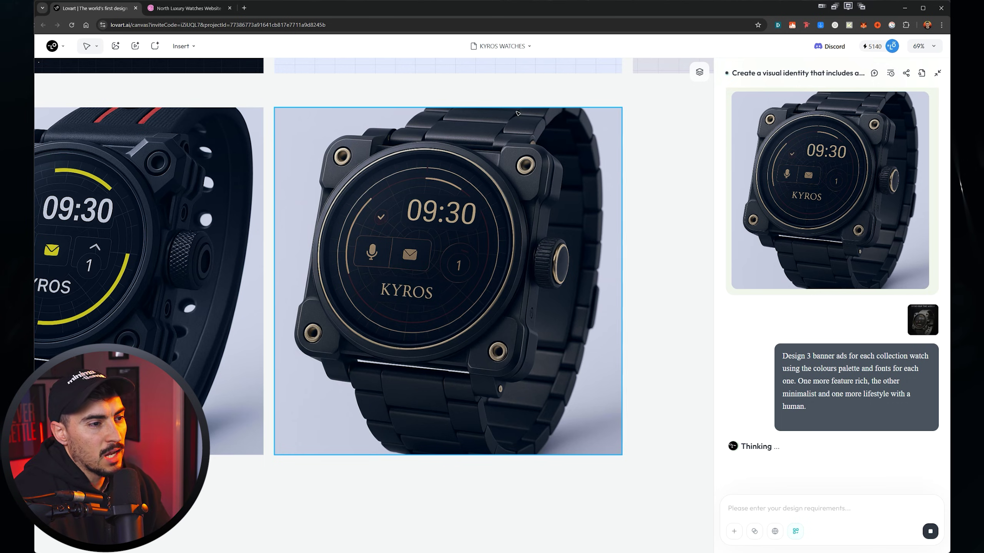
# Examine the Luxury watch's bezel, crown and bracelet up close and compare it with the other collection versions and palettes.
pyautogui.scroll(4, 426, 169)
pyautogui.moveTo(427, 170); pyautogui.dragTo(482, 205)
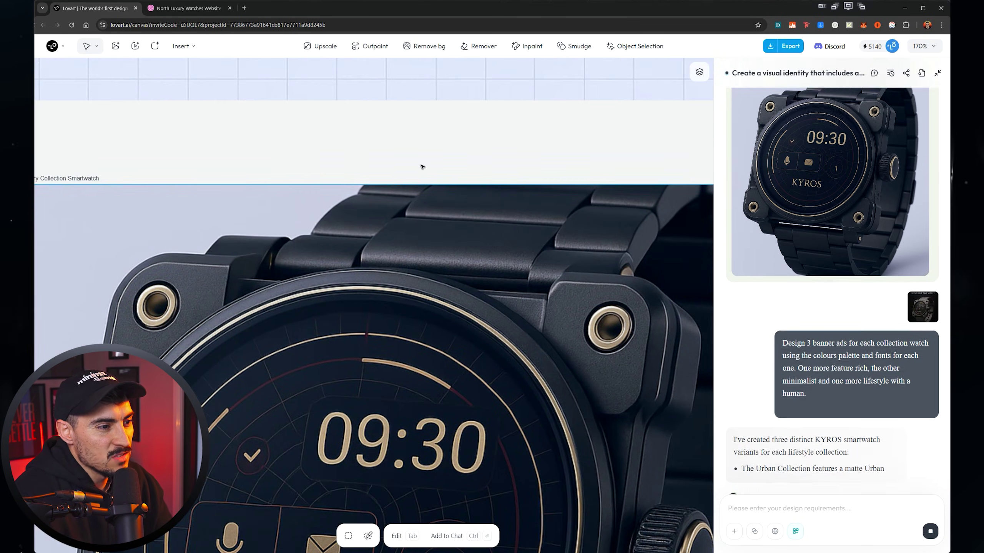
pyautogui.moveTo(542, 238); pyautogui.dragTo(404, 233)
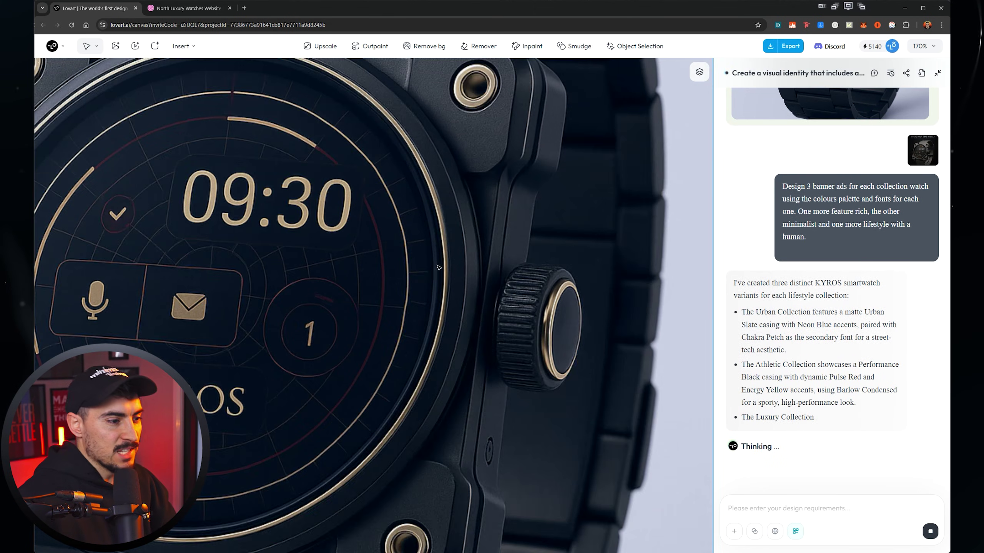
pyautogui.scroll(-5, 461, 280)
pyautogui.scroll(5, 468, 212)
pyautogui.scroll(-3, 610, 377)
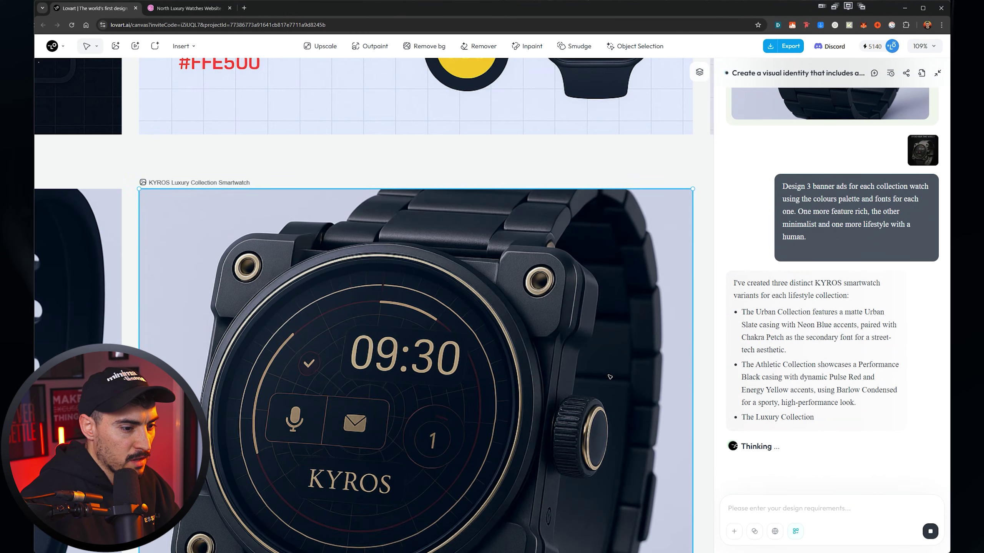
pyautogui.scroll(-2, 609, 377)
pyautogui.hscroll(-5, 620, 384)
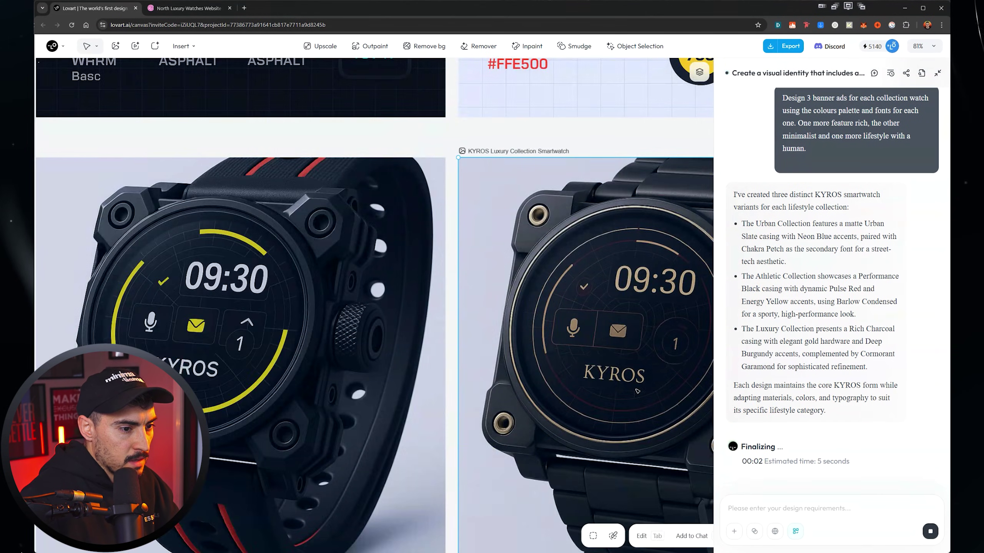
pyautogui.moveTo(637, 392); pyautogui.dragTo(499, 386)
pyautogui.scroll(6, 497, 383)
pyautogui.scroll(-8, 461, 364)
pyautogui.moveTo(201, 356); pyautogui.dragTo(399, 339)
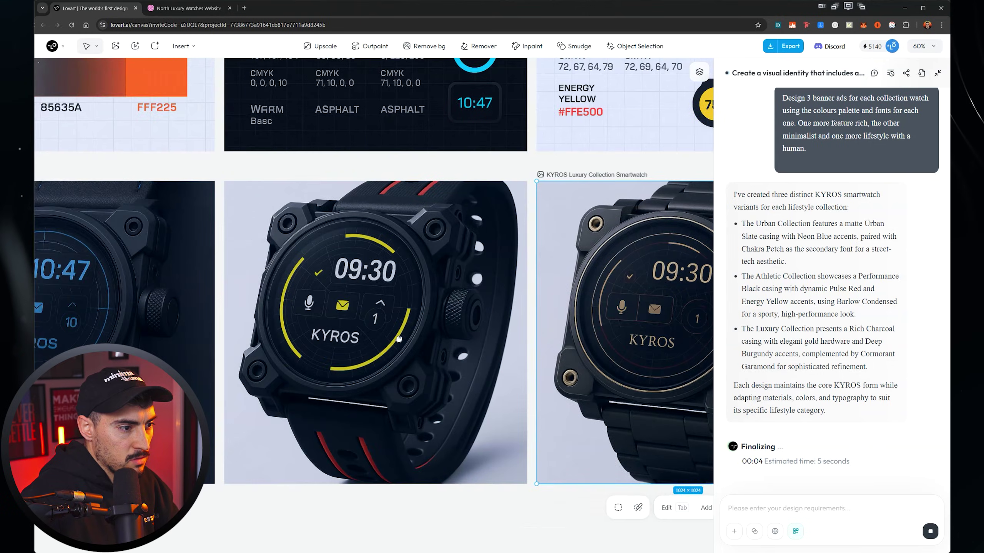
pyautogui.scroll(-5, 399, 339)
pyautogui.hscroll(2, 601, 282)
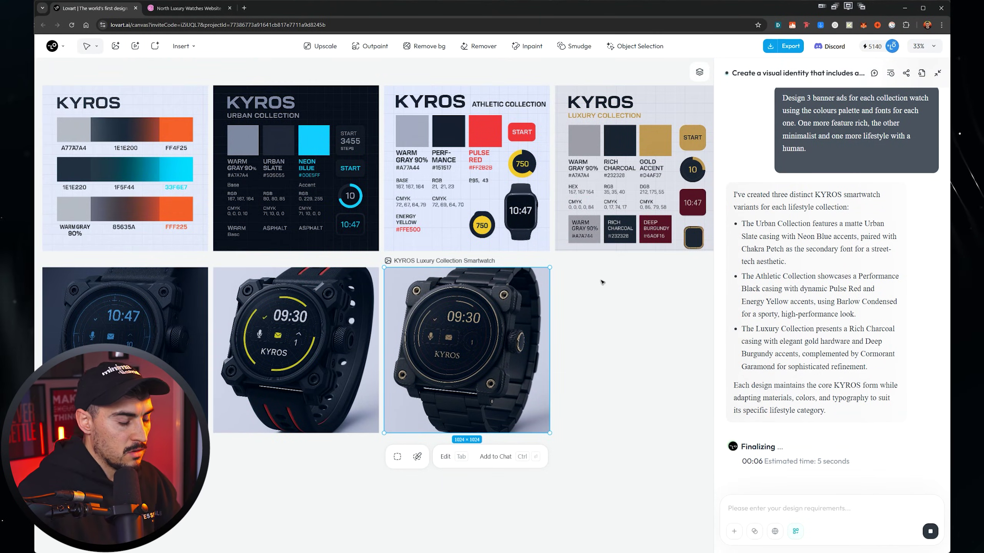
# Arrange the Urban, Athletic and Luxury watch images in a row beside the grey watch in the lifestyle series section.
pyautogui.scroll(-10, 602, 281)
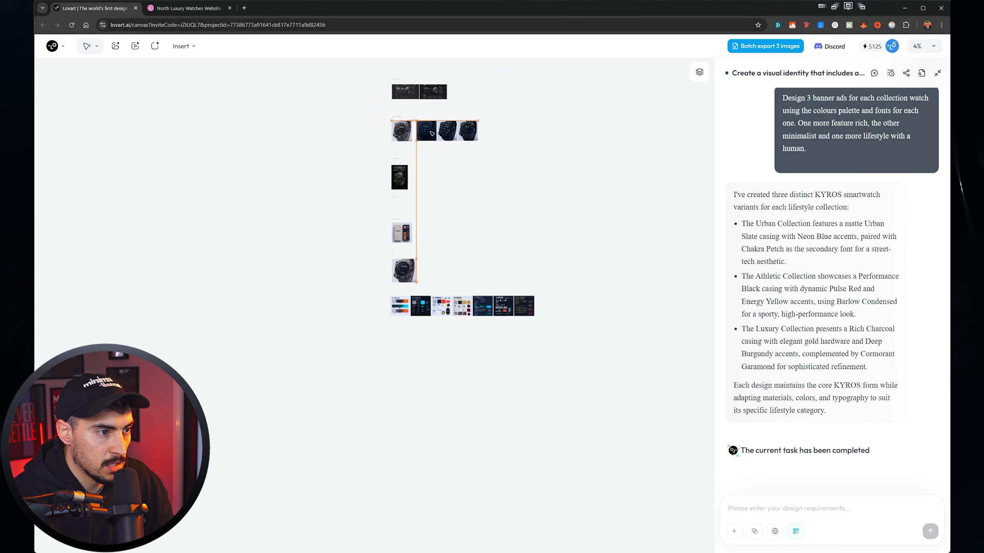
pyautogui.moveTo(414, 229); pyautogui.dragTo(390, 227)
pyautogui.click(410, 174)
pyautogui.click(395, 232)
pyautogui.scroll(-4, 495, 180)
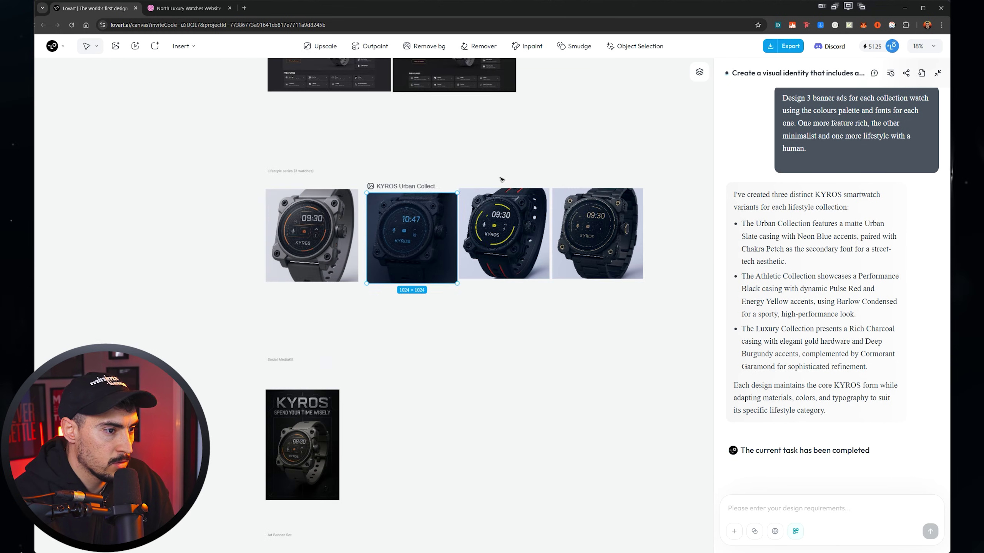
pyautogui.moveTo(627, 154); pyautogui.dragTo(462, 241)
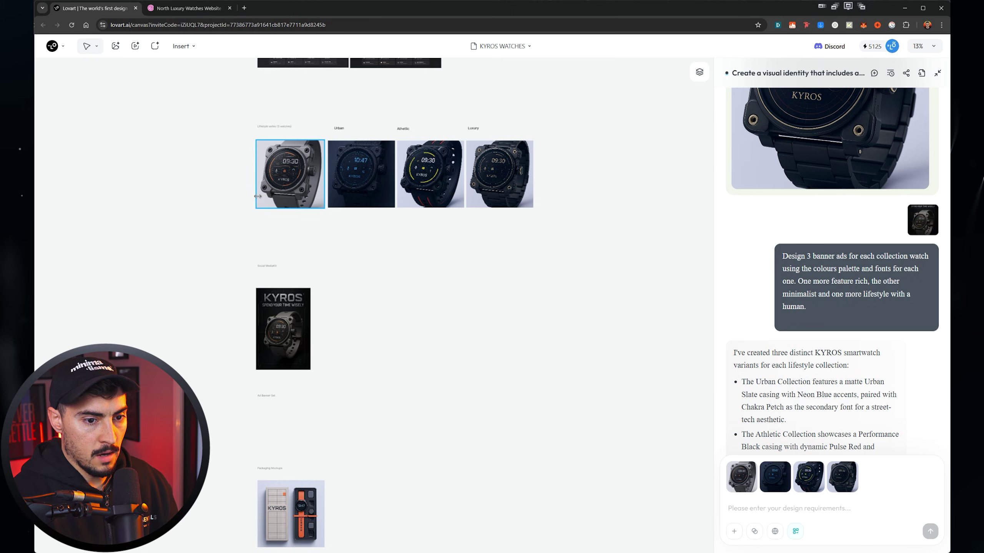
# Add all four lifestyle series watches to the chat as references and reuse the banner ad prompt without the number 3.
pyautogui.moveTo(620, 159); pyautogui.dragTo(294, 189)
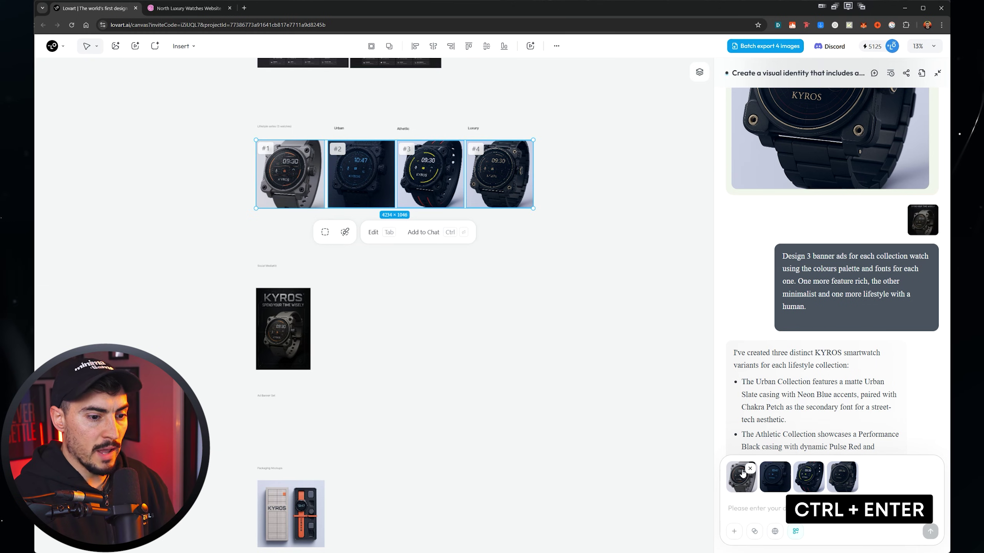
pyautogui.write('Design 3 banner ads for each collection watch using the colours palette and fonts for each one. One more feature rich, the other minimalist and one more lifestyle with a human.')
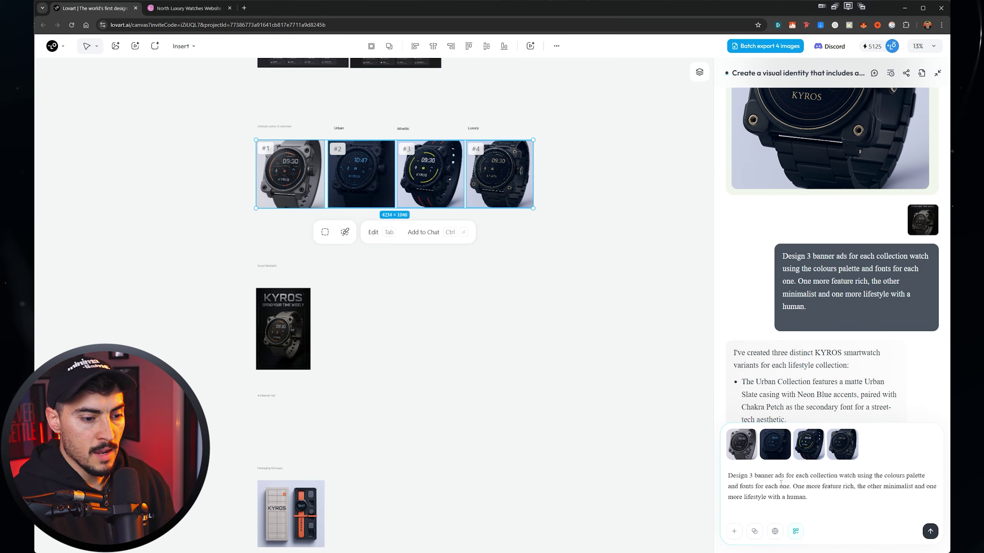
pyautogui.moveTo(749, 476); pyautogui.dragTo(806, 477)
pyautogui.click(752, 476)
pyautogui.press('BackSpace')
pyautogui.press('BackSpace')
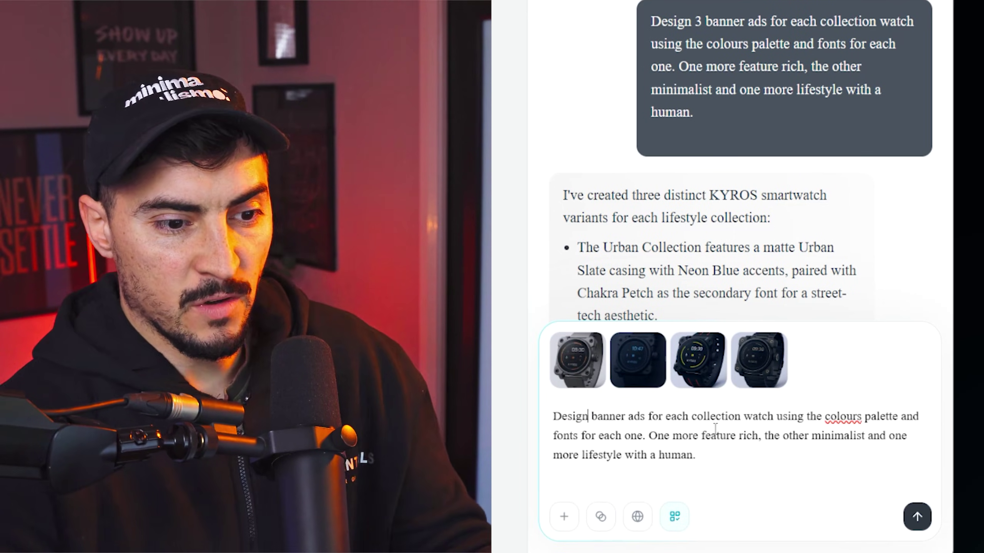
# Reword "each collection watch" as "each watch design" in the banner ad prompt.
pyautogui.moveTo(743, 418); pyautogui.dragTo(673, 437)
pyautogui.press('BackSpace')
pyautogui.press('BackSpace')
pyautogui.click(726, 418)
pyautogui.write('design')
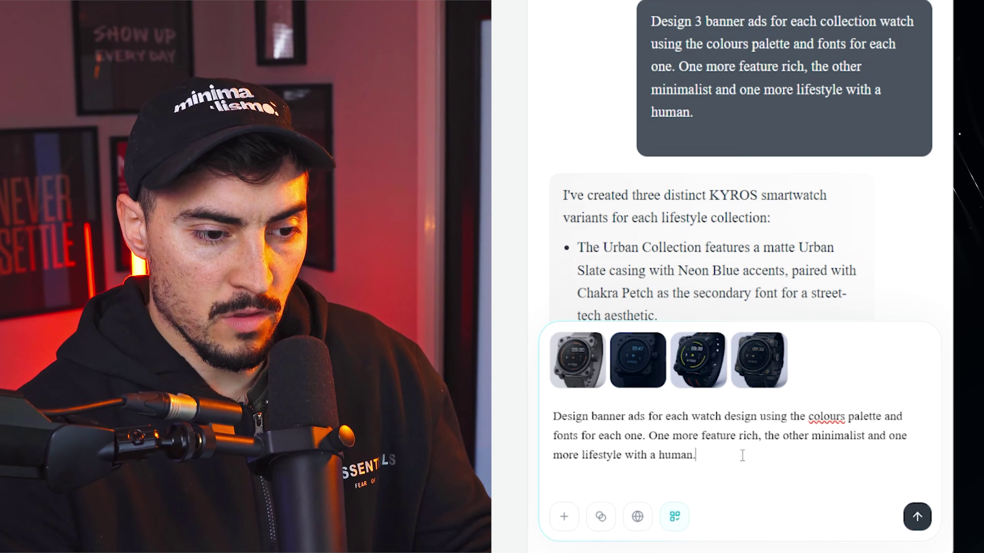
# Add "Create a headline, bit of body copy to sell it, and put the kyros logo small on there as well." and send the prompt.
pyautogui.hotkey('shift', 'Return')
pyautogui.hotkey('shift', 'Return')
pyautogui.write('Create a headline, bit of body copy ')
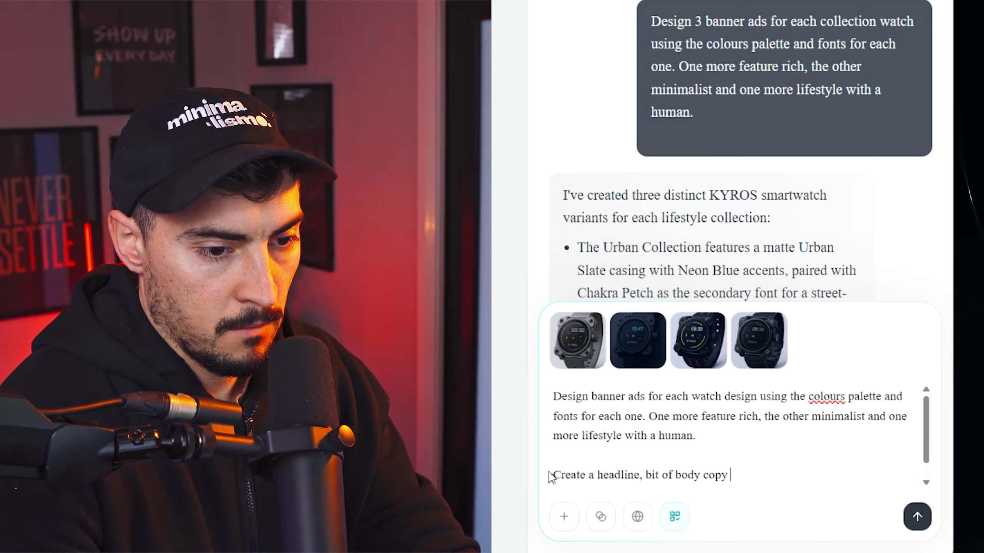
pyautogui.write('to sell it,')
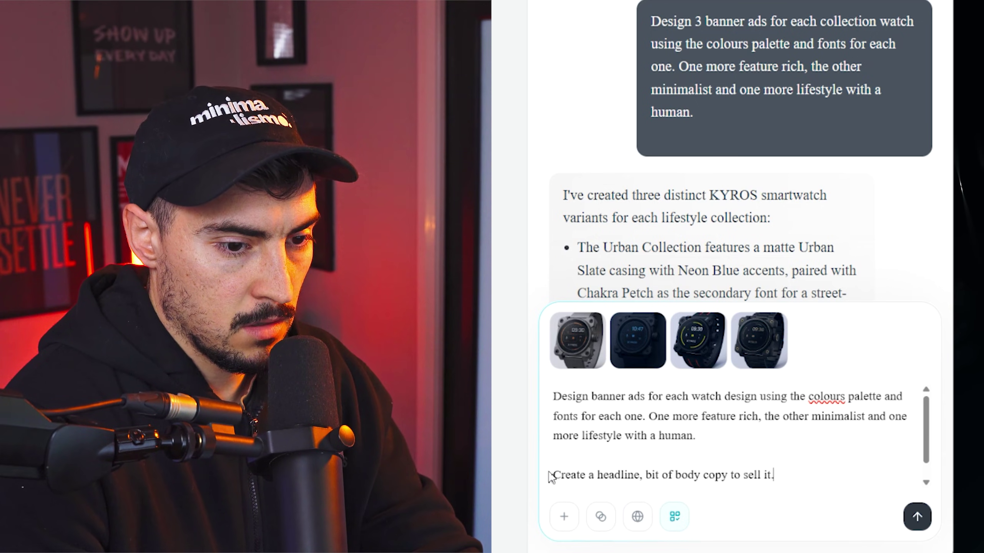
pyautogui.write(' and puit')
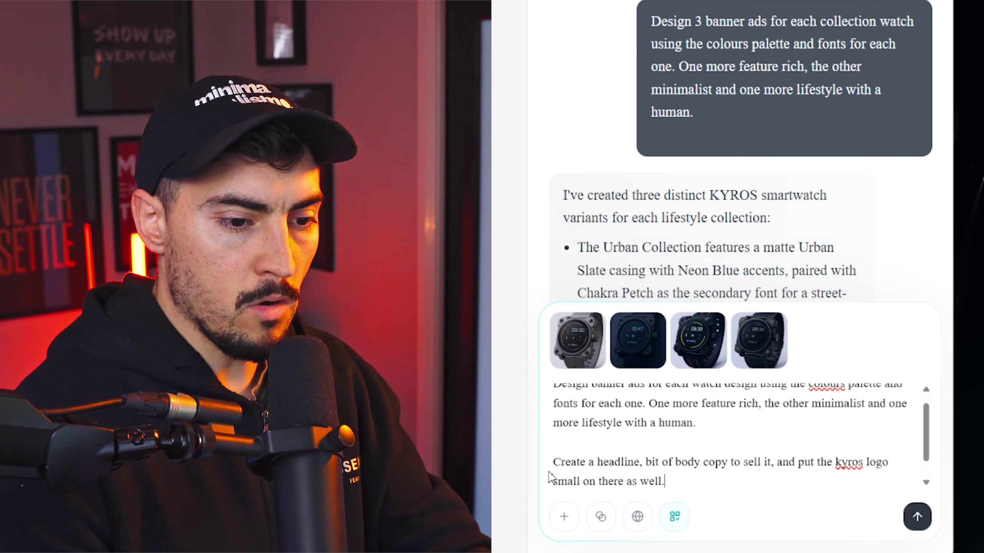
pyautogui.press('Return')
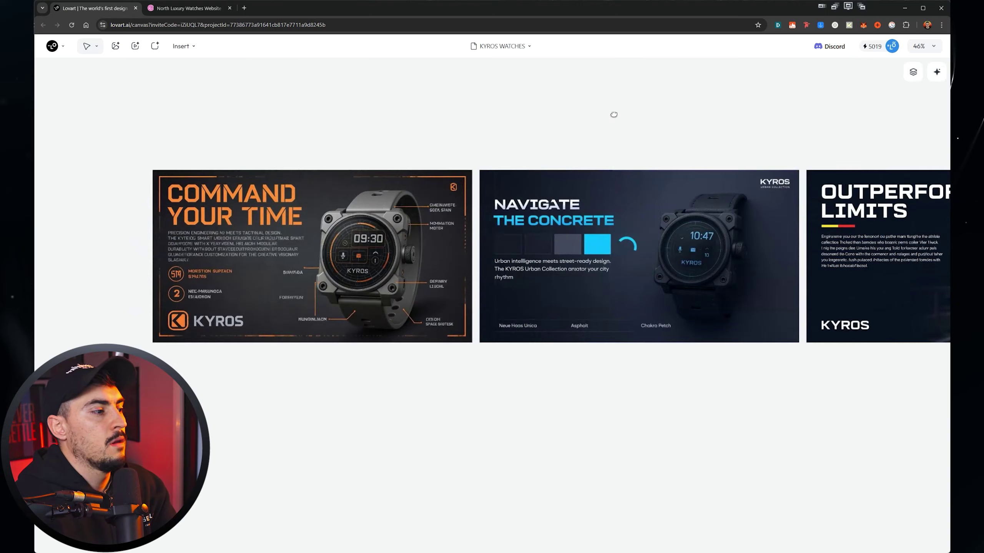
# Examine the "Command Your Time" banner's headline, body copy, logo and watch feature callouts up close.
pyautogui.scroll(3, 338, 162)
pyautogui.moveTo(339, 162); pyautogui.dragTo(531, 109)
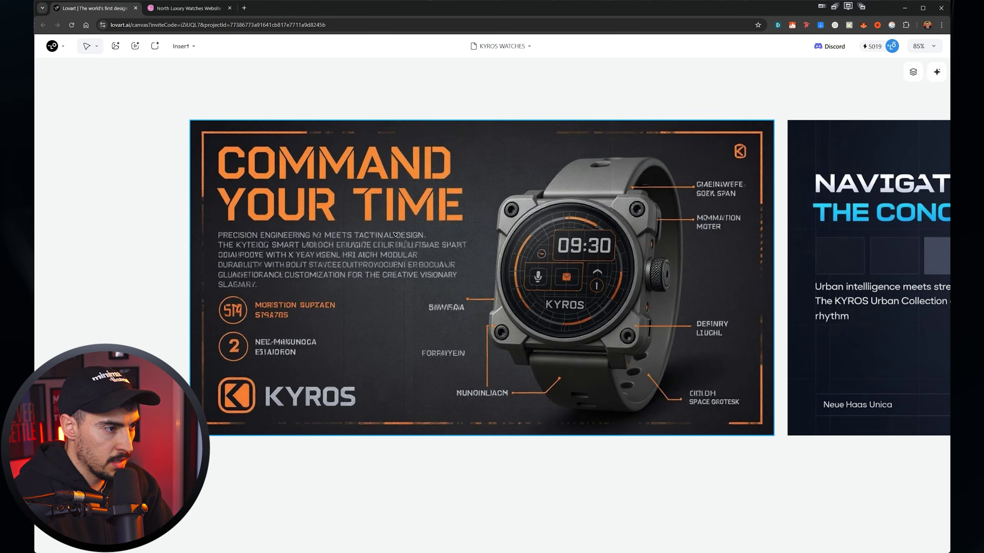
pyautogui.scroll(4, 733, 201)
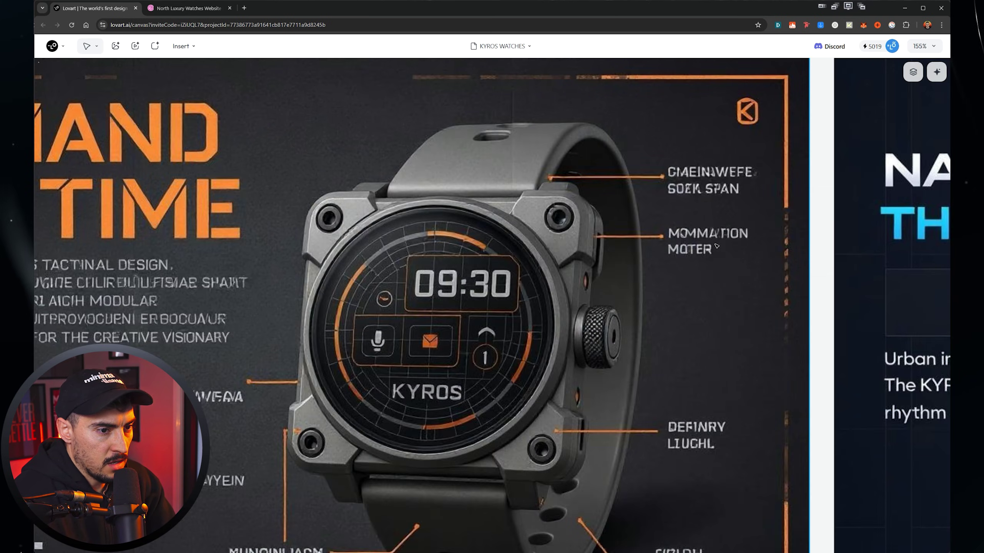
pyautogui.moveTo(736, 314); pyautogui.dragTo(650, 206)
pyautogui.scroll(-3, 492, 237)
pyautogui.moveTo(479, 131); pyautogui.dragTo(651, 190)
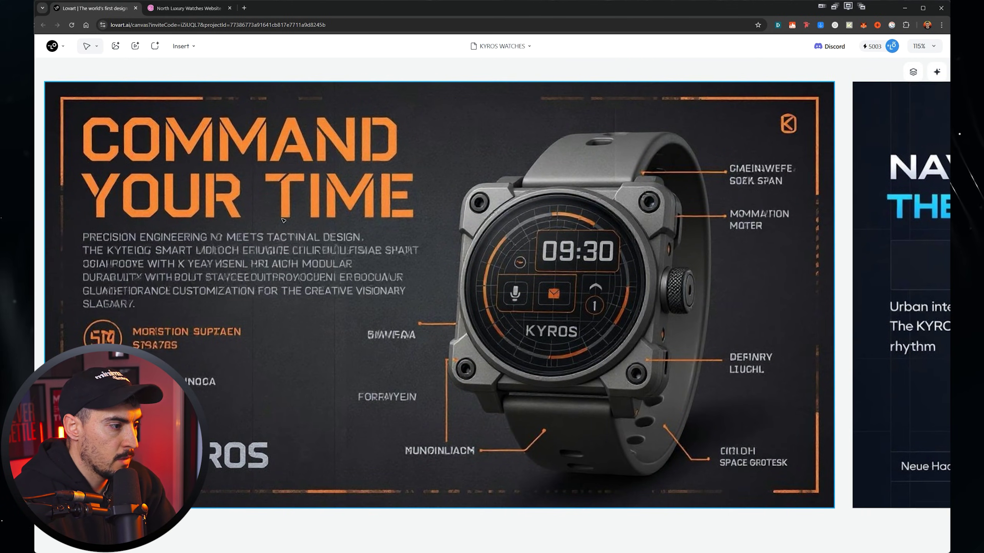
# Examine the Urban "Navigate the Concrete" banner's body copy, colour swatches, font labels and watch render.
pyautogui.scroll(-3, 597, 299)
pyautogui.moveTo(736, 295); pyautogui.dragTo(440, 284)
pyautogui.moveTo(739, 255); pyautogui.dragTo(469, 290)
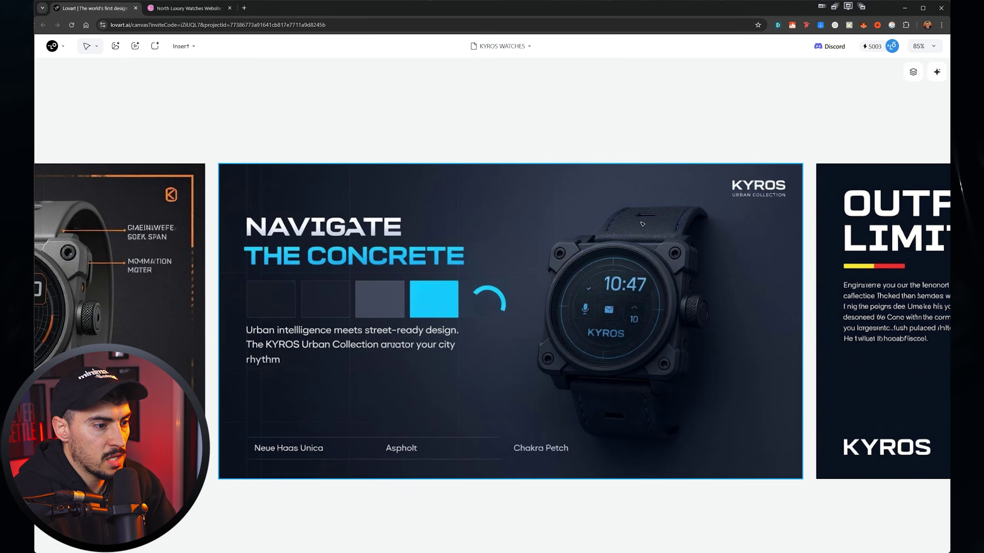
pyautogui.scroll(2, 384, 361)
pyautogui.moveTo(364, 412); pyautogui.dragTo(343, 310)
pyautogui.moveTo(422, 287); pyautogui.dragTo(394, 317)
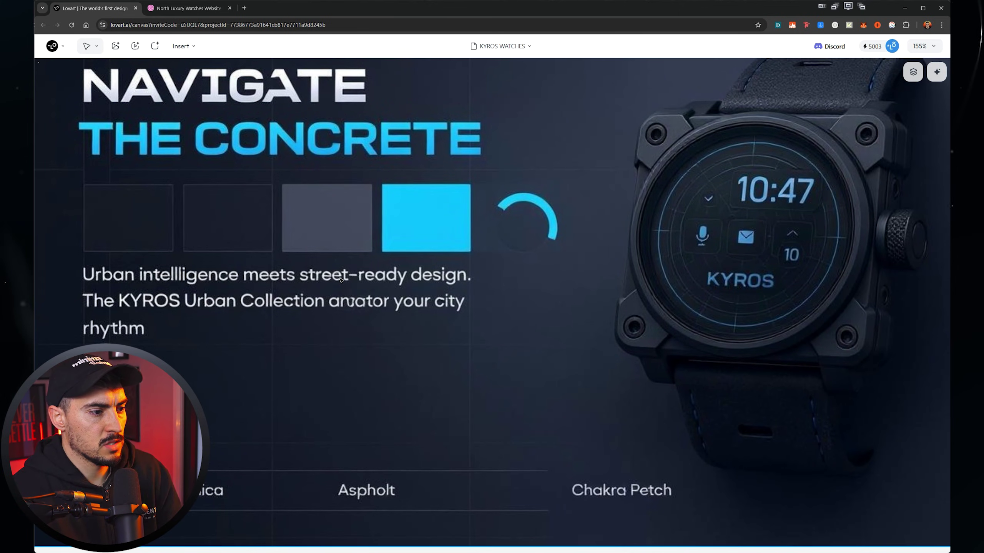
pyautogui.scroll(-6, 341, 280)
# Inspect the Athletic "Outperform Limits" banner, checking the runner, the clothing logos, the wrist watch and the body copy.
pyautogui.hscroll(5, 426, 283)
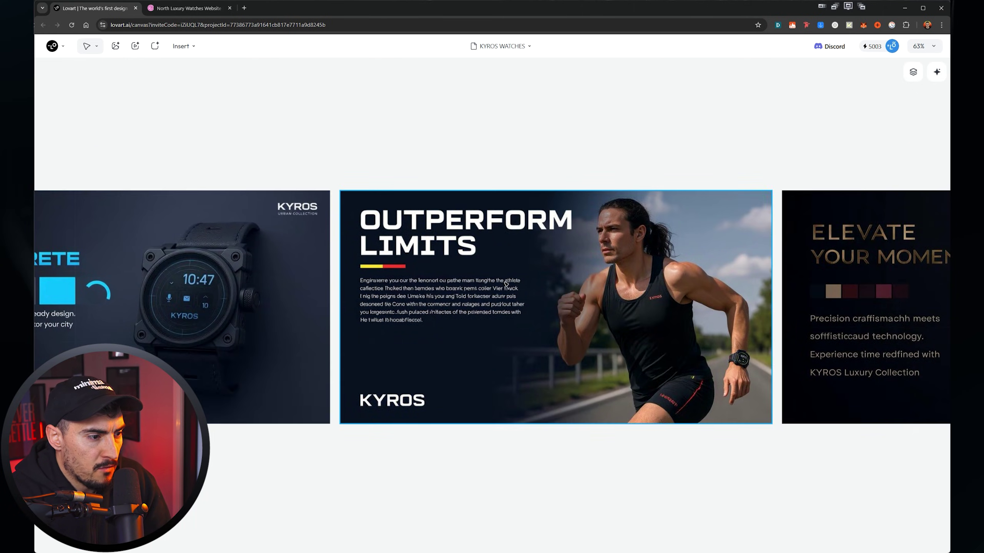
pyautogui.scroll(2, 506, 284)
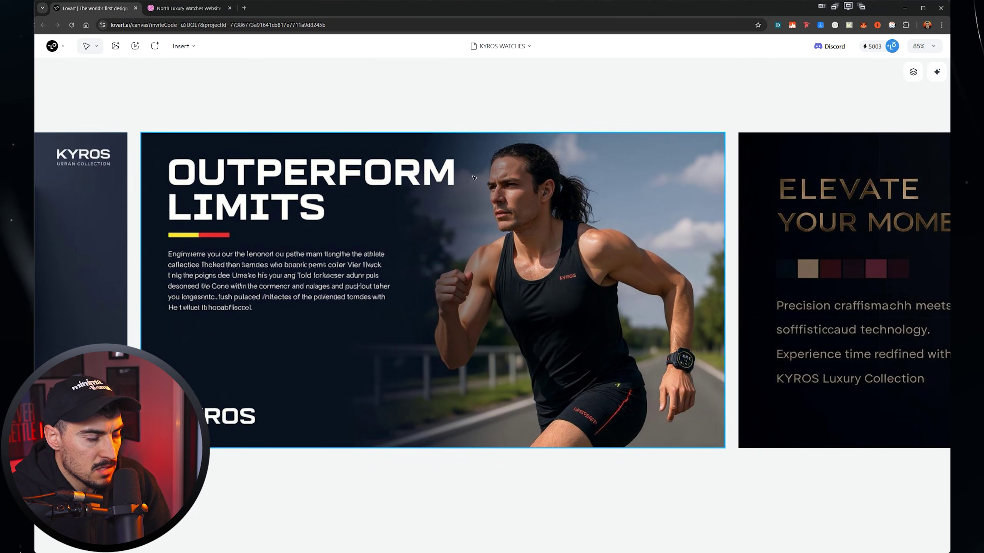
pyautogui.scroll(5, 620, 314)
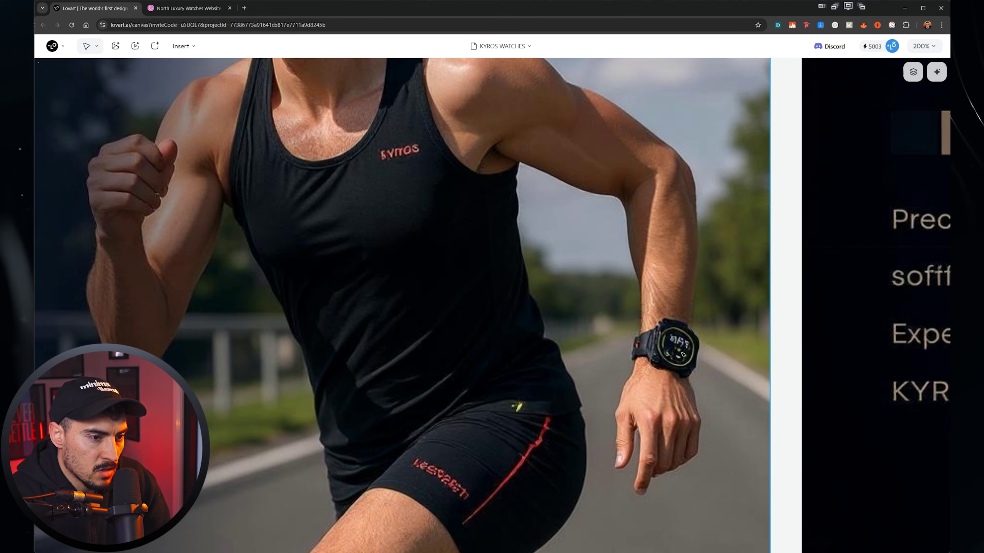
pyautogui.scroll(-3, 675, 348)
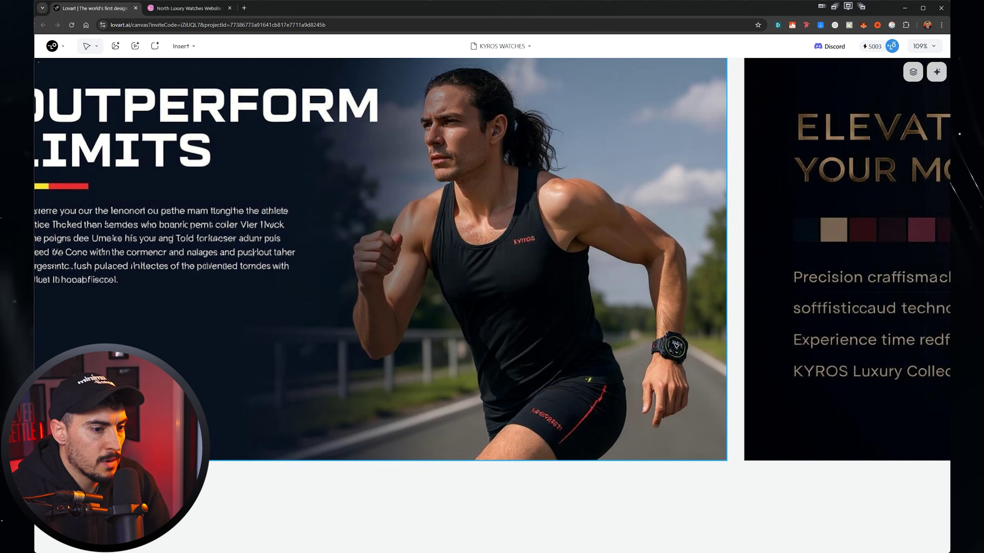
pyautogui.scroll(-1, 661, 292)
pyautogui.click(613, 249)
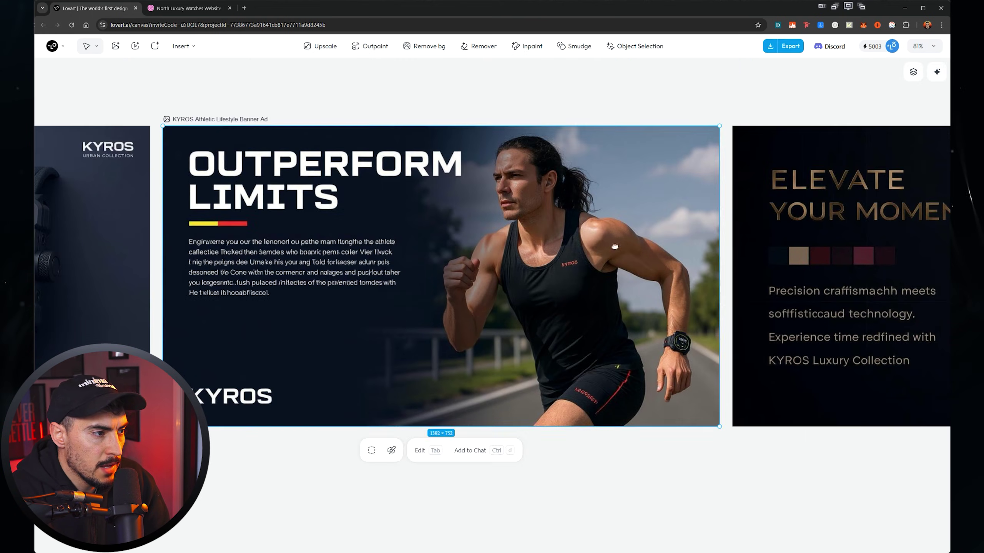
pyautogui.moveTo(443, 78); pyautogui.dragTo(446, 101)
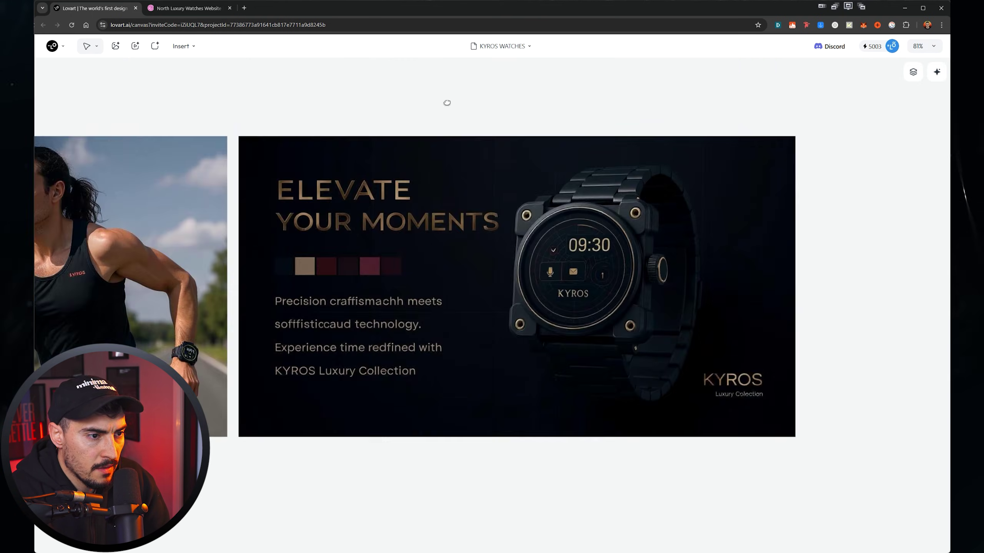
# Select all four banner ads and add them to the chat as references.
pyautogui.scroll(-4, 444, 192)
pyautogui.moveTo(388, 220); pyautogui.dragTo(607, 168)
pyautogui.scroll(-2, 542, 254)
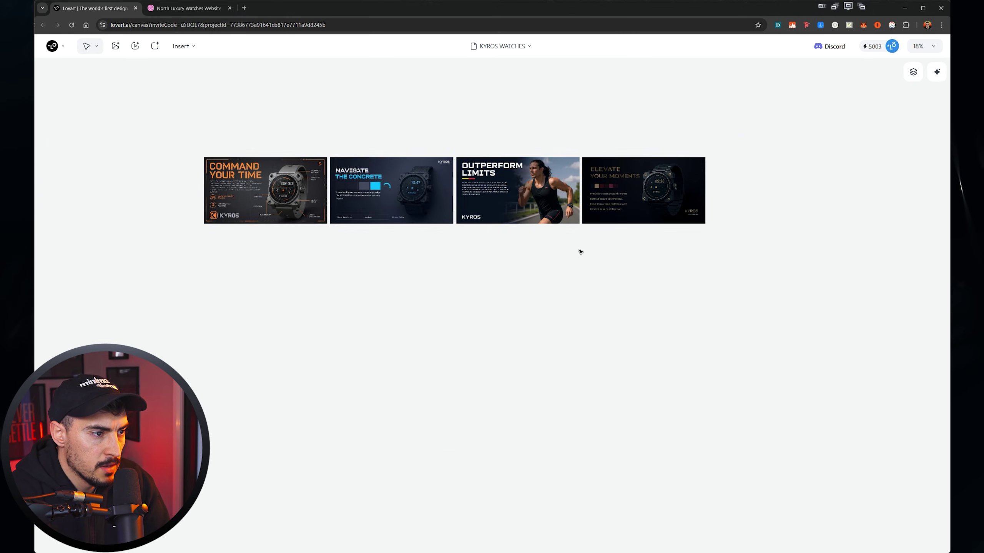
pyautogui.moveTo(608, 253); pyautogui.dragTo(269, 215)
pyautogui.press('Tab')
pyautogui.click(784, 380)
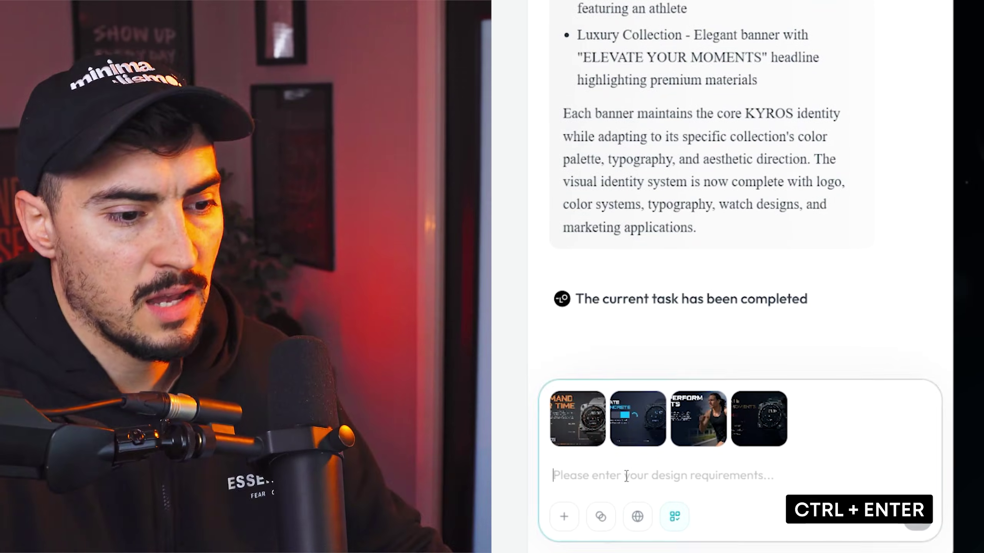
# Send the prompt "Optimize these images for Instagram story, Video shorts and a Twitter post. Create multiples of each.".
pyautogui.write('Optimize these')
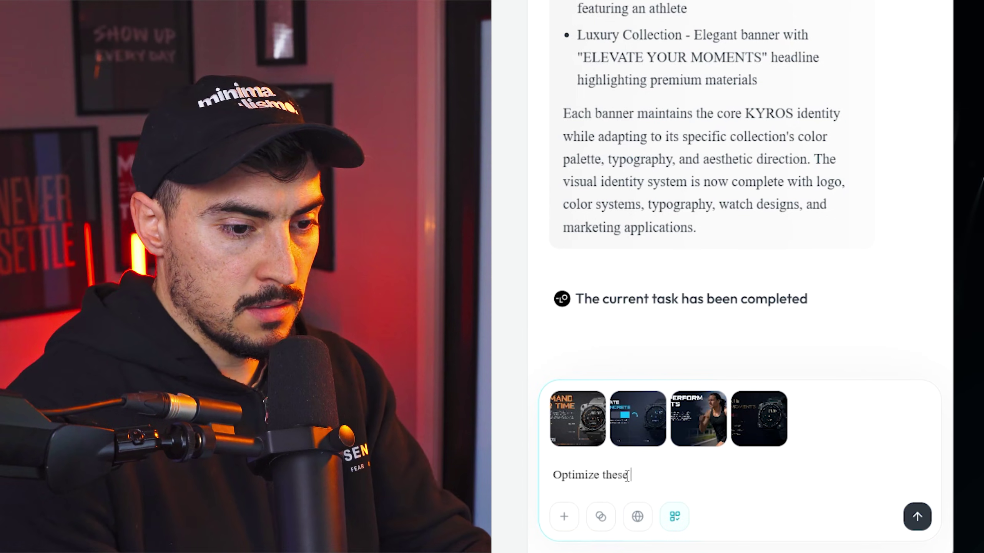
pyautogui.write(' images for Instagram')
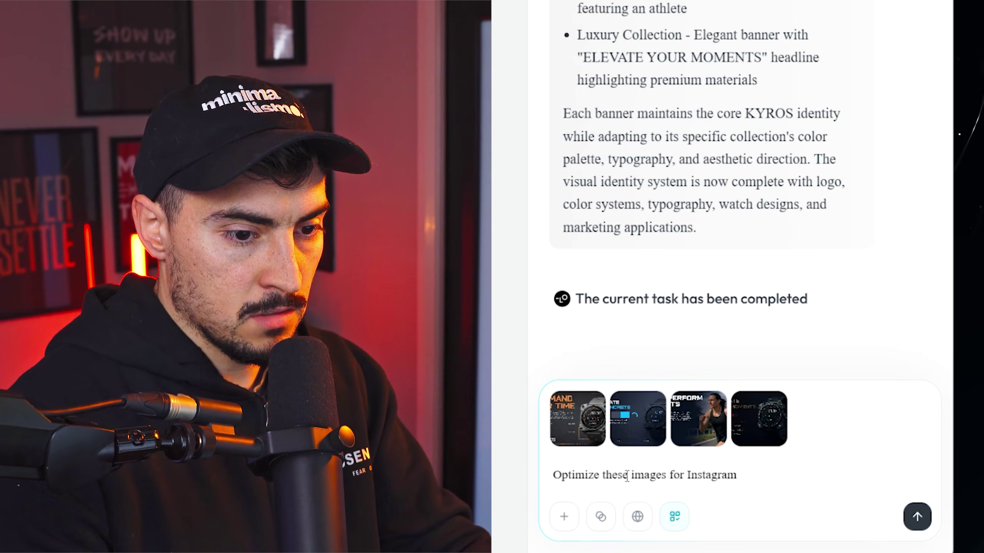
pyautogui.write(' story, facebo')
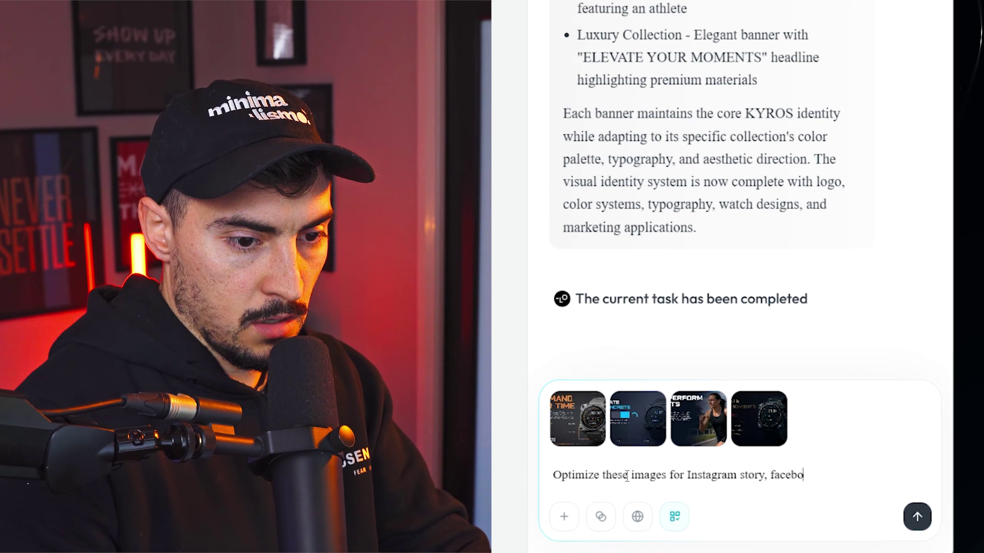
pyautogui.write('ok')
pyautogui.press('BackSpace')
pyautogui.press('BackSpace')
pyautogui.press('BackSpace')
pyautogui.press('BackSpace')
pyautogui.press('BackSpace')
pyautogui.press('BackSpace')
pyautogui.press('BackSpace')
pyautogui.press('BackSpace')
pyautogui.write('Video shorts and ')
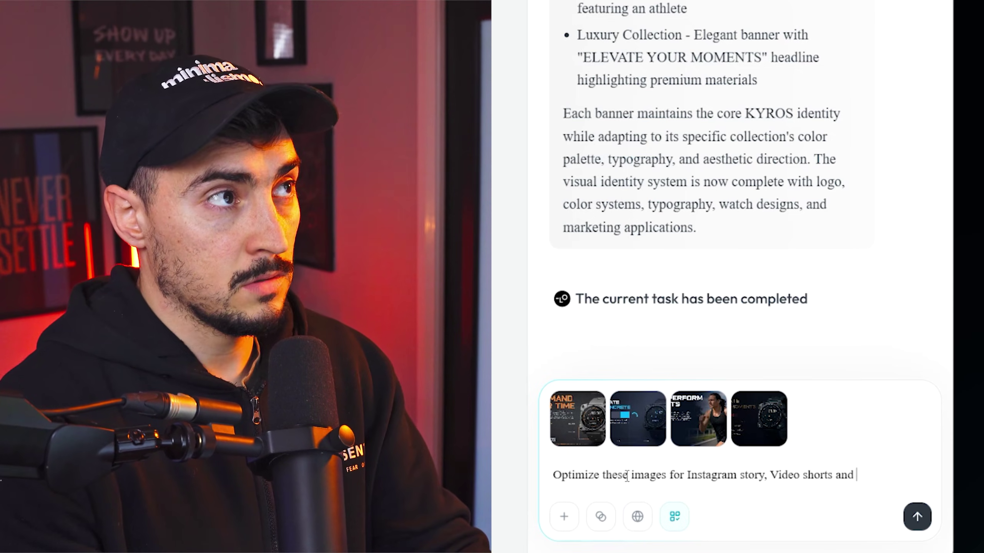
pyautogui.write('a Twitter post. Ma')
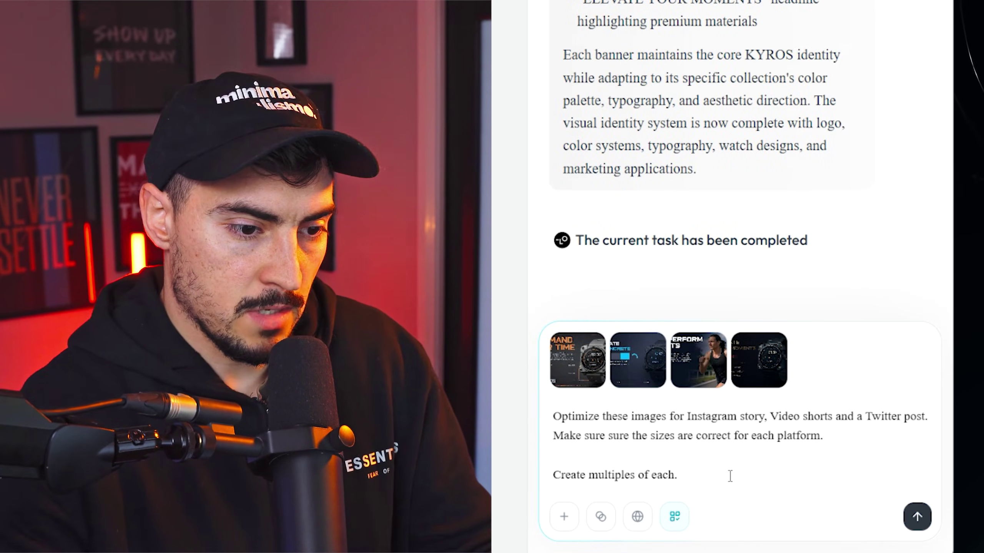
pyautogui.press('Return')
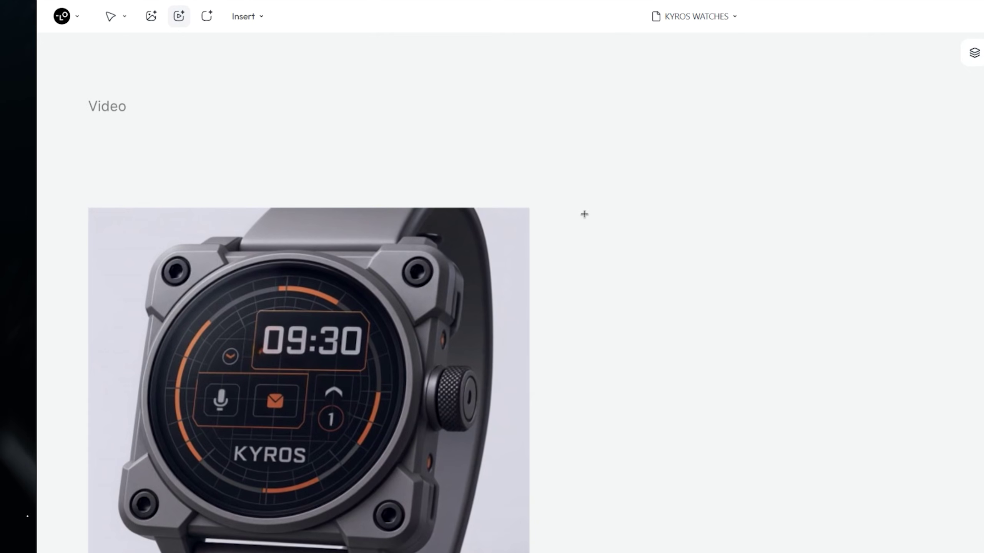
# Generate a High quality video beside the grey watch, using the "Navigate the Concrete" story ad as start frame and making the watch move slightly.
pyautogui.click(584, 214)
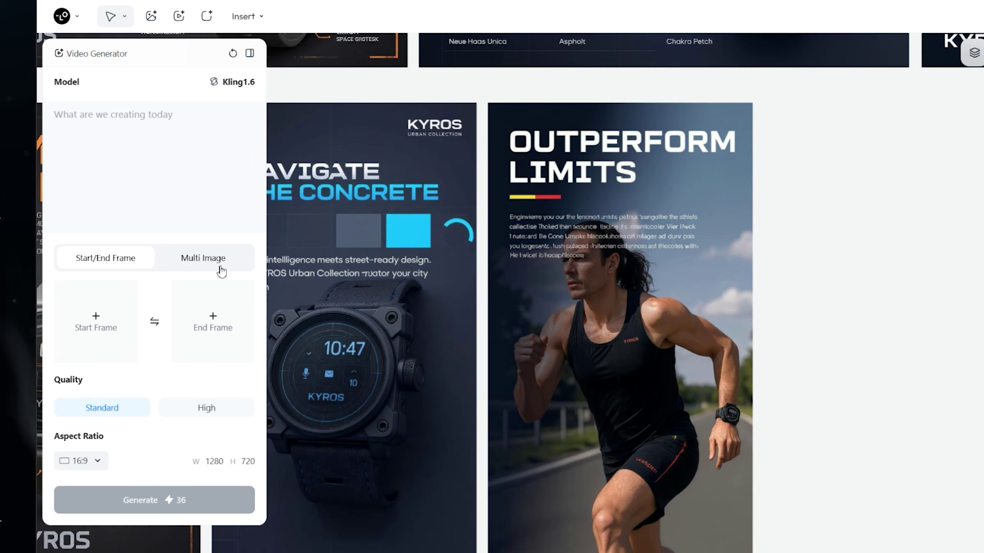
pyautogui.scroll(5, 543, 299)
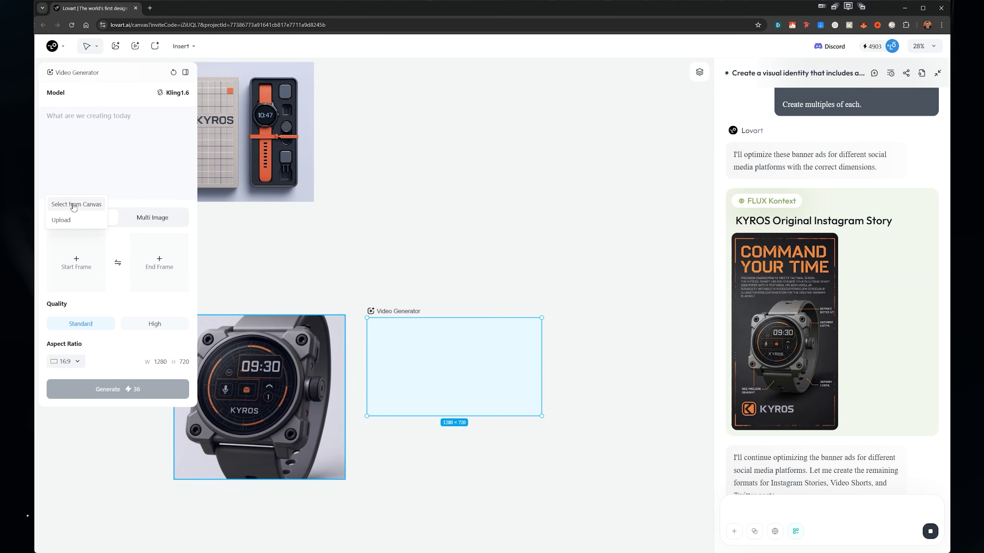
pyautogui.click(80, 210)
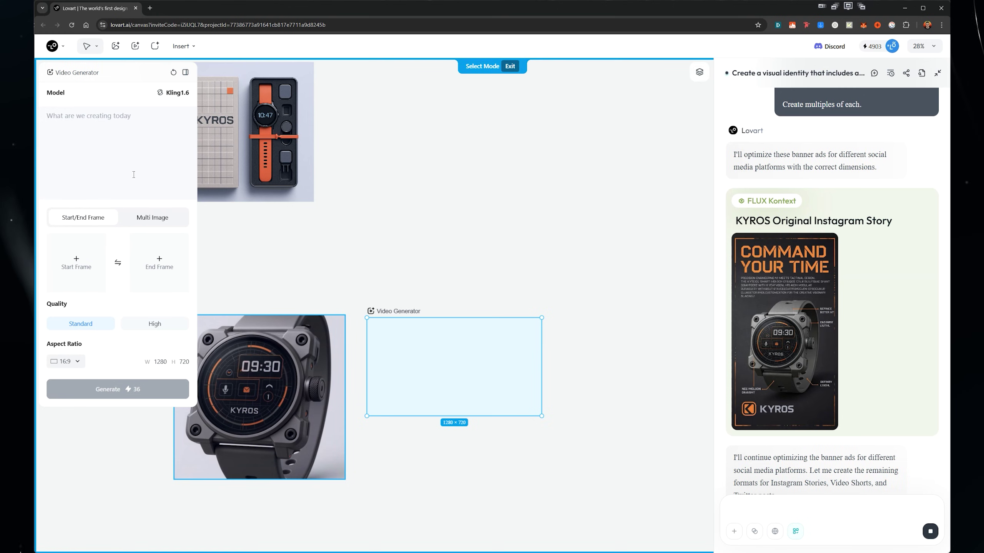
pyautogui.moveTo(300, 232); pyautogui.dragTo(436, 275)
pyautogui.click(406, 401)
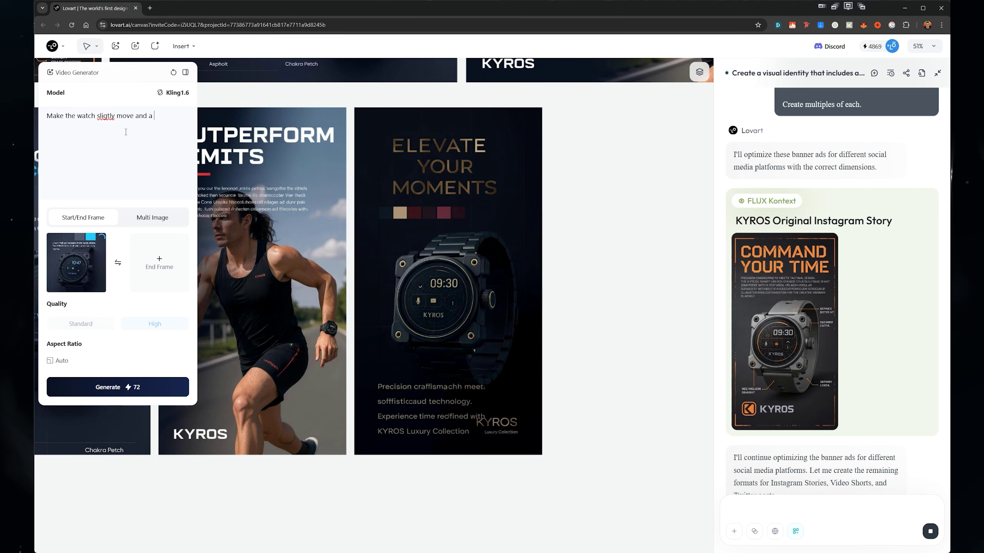
pyautogui.click(108, 387)
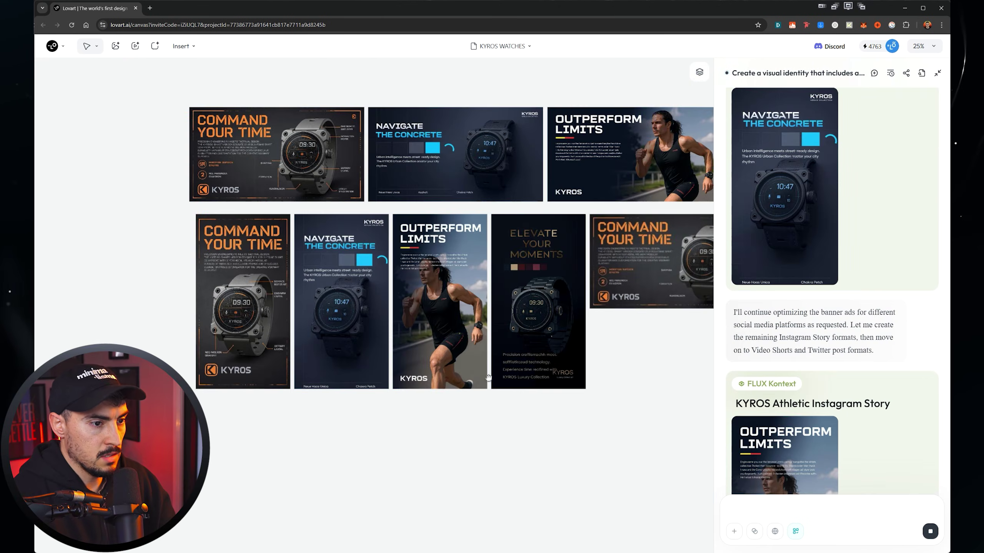
# Examine the vertical Instagram story versions of the four ads and the landscape versions being generated beside them.
pyautogui.scroll(2, 468, 358)
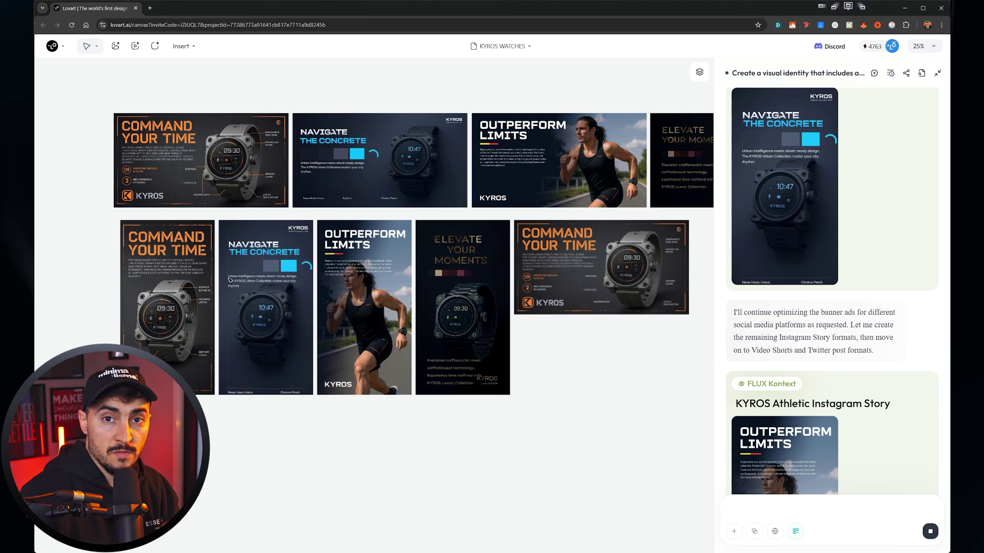
pyautogui.scroll(5, 230, 279)
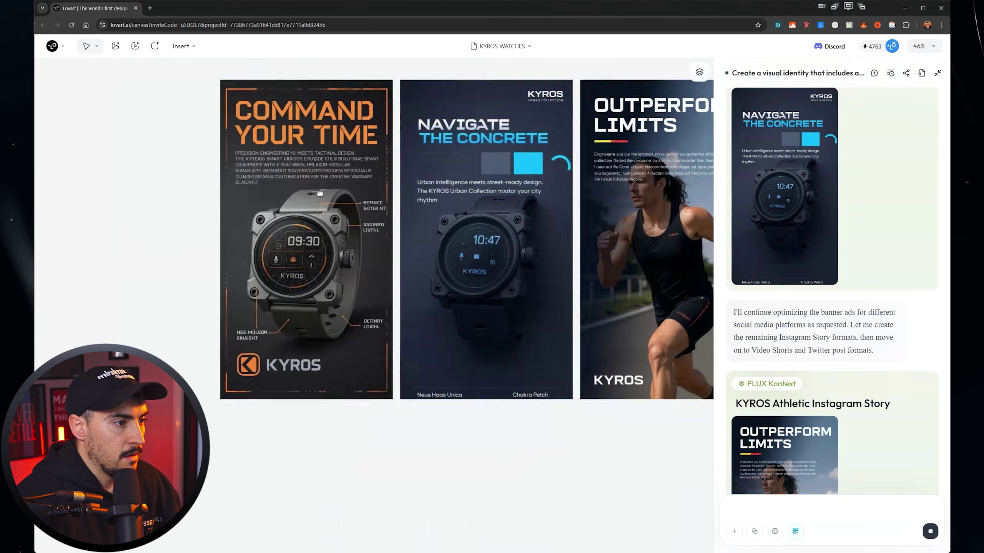
pyautogui.scroll(1, 319, 193)
pyautogui.hscroll(3, 438, 221)
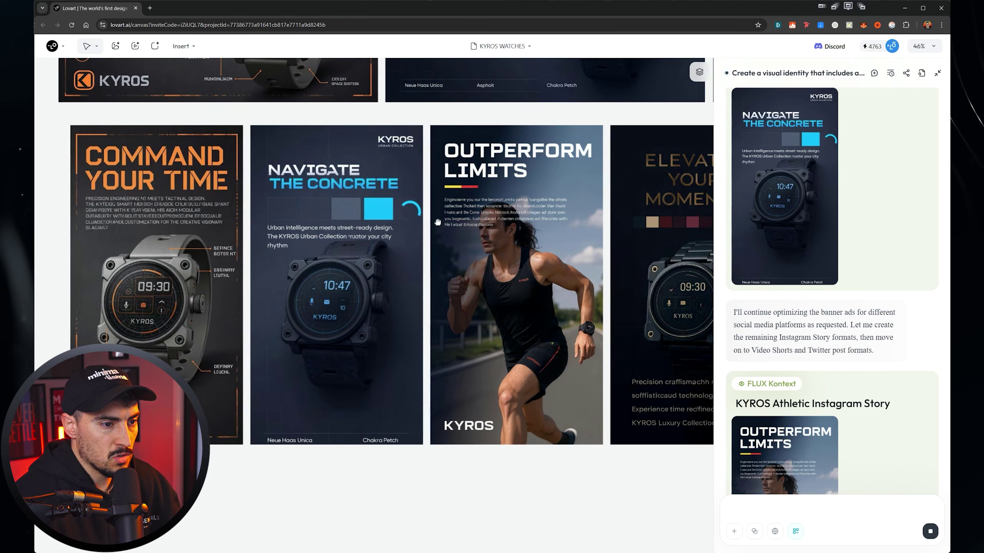
pyautogui.moveTo(557, 248); pyautogui.dragTo(440, 273)
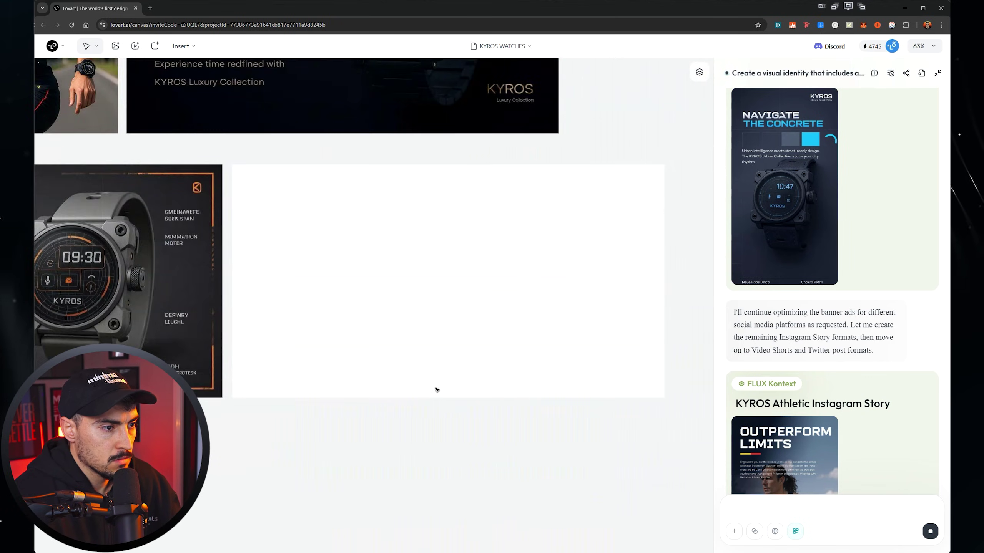
pyautogui.scroll(-8, 437, 389)
pyautogui.scroll(5, 431, 403)
pyautogui.moveTo(431, 403); pyautogui.dragTo(549, 434)
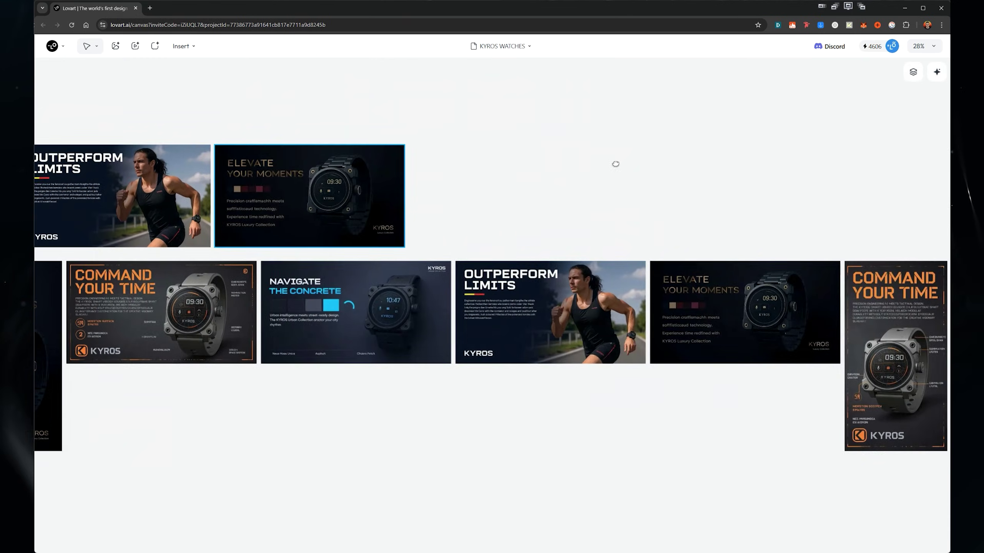
# Review the full row of resized social media ads below the original four banners.
pyautogui.moveTo(616, 164); pyautogui.dragTo(602, 125)
pyautogui.scroll(-5, 604, 126)
pyautogui.moveTo(658, 252); pyautogui.dragTo(284, 207)
pyautogui.moveTo(537, 272); pyautogui.dragTo(699, 249)
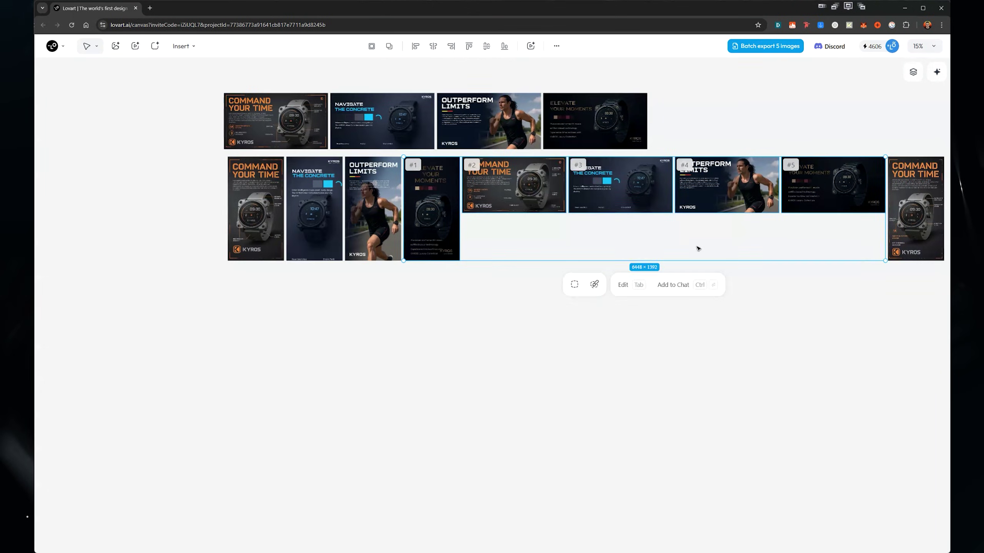
pyautogui.click(699, 249)
# Move the four landscape social ads out of the mixed row into their own row below the vertical story ads.
pyautogui.moveTo(831, 254); pyautogui.dragTo(535, 189)
pyautogui.moveTo(545, 171); pyautogui.dragTo(306, 330)
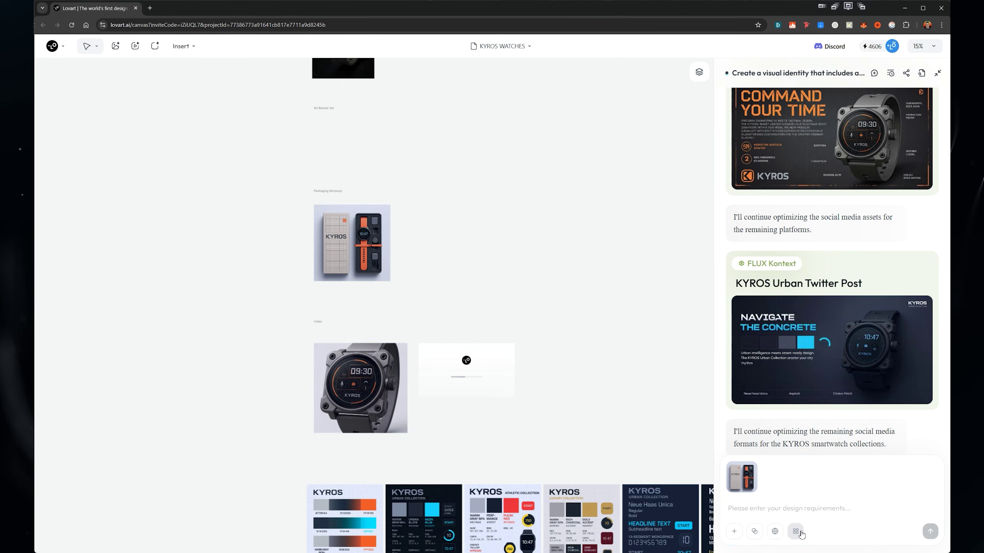
# Send a prompt with the packaging and watch references for 1:1 packaging of the main watch and each collection watch: Box, Sleeve, Carry Bag, Member Card.
pyautogui.click(799, 532)
pyautogui.click(786, 301)
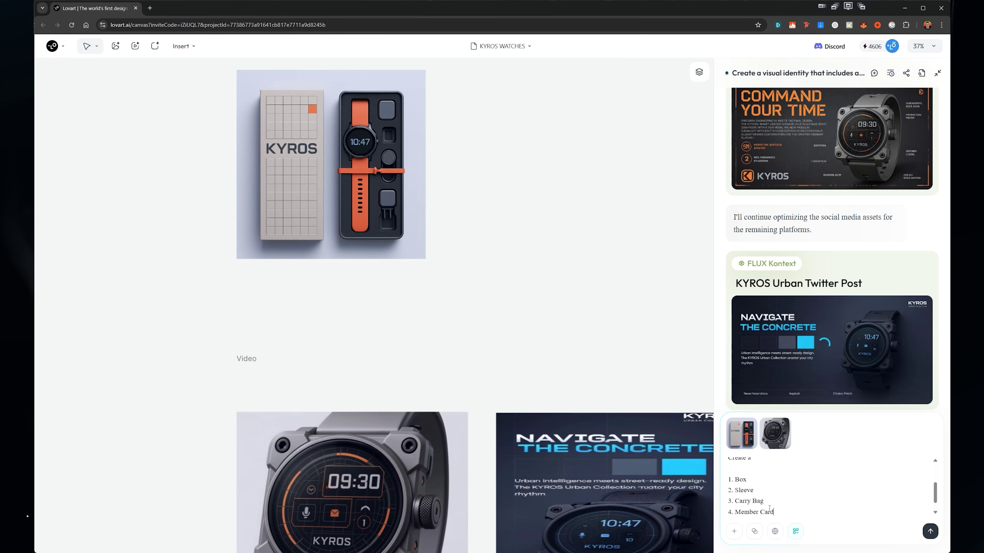
pyautogui.press('Return')
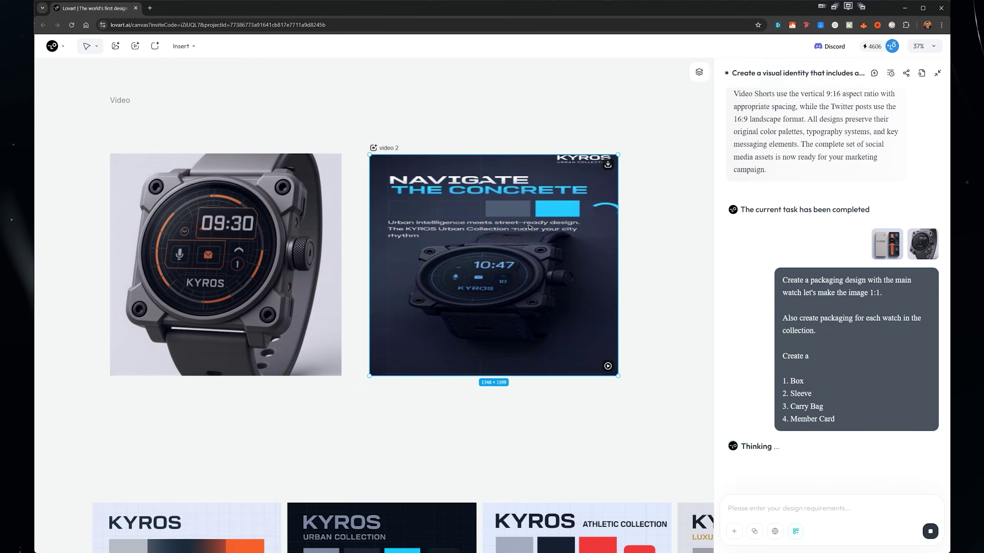
# Play the "Navigate the Concrete" ad video and the grey watch video to check their motion.
pyautogui.click(607, 367)
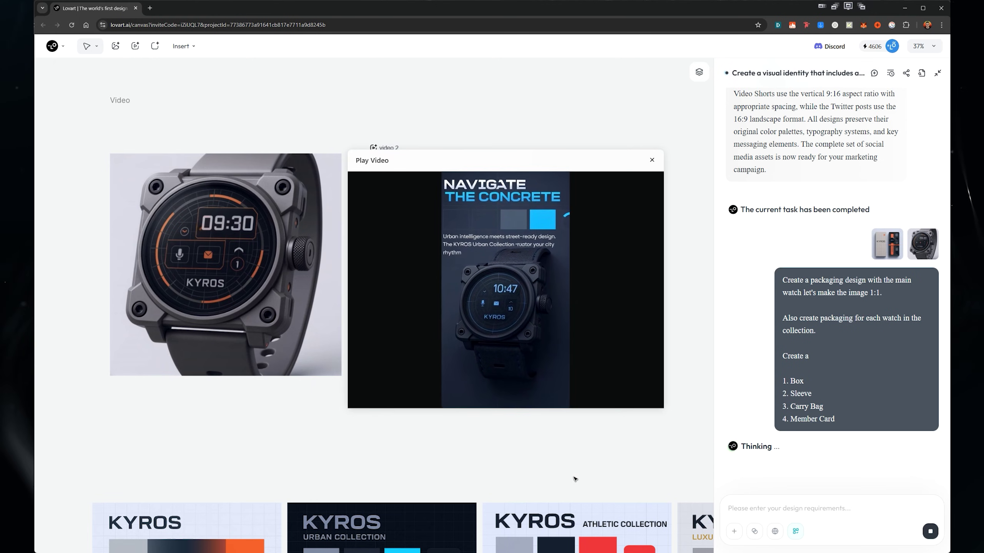
pyautogui.click(290, 296)
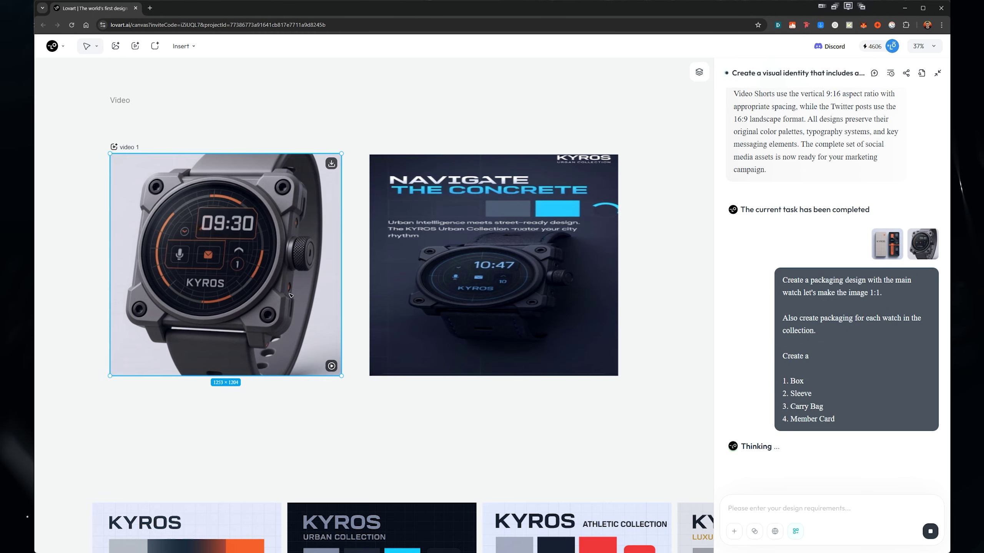
pyautogui.click(331, 368)
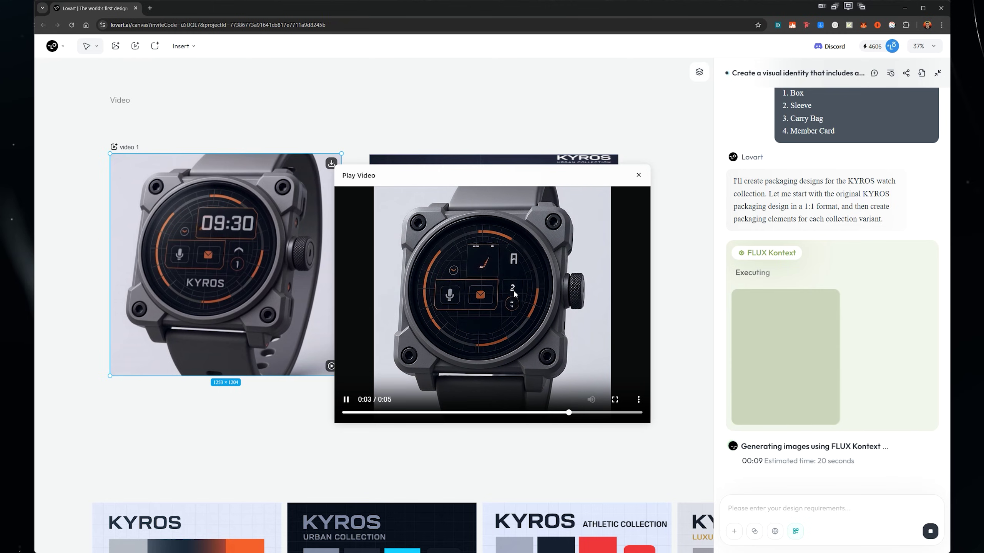
pyautogui.click(611, 161)
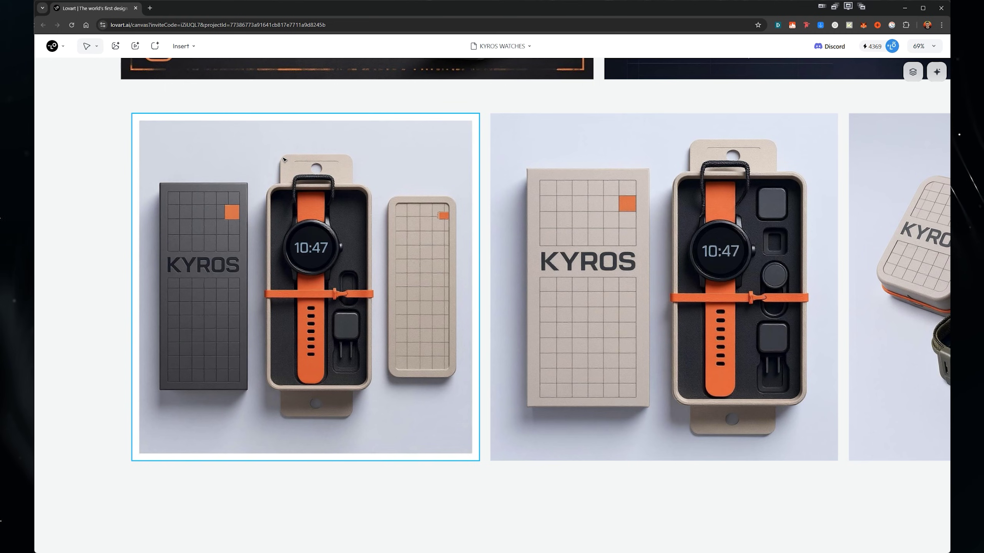
# Examine the new row of packaging images, from the strapped-watch box sets and zippered case to the last design.
pyautogui.click(542, 287)
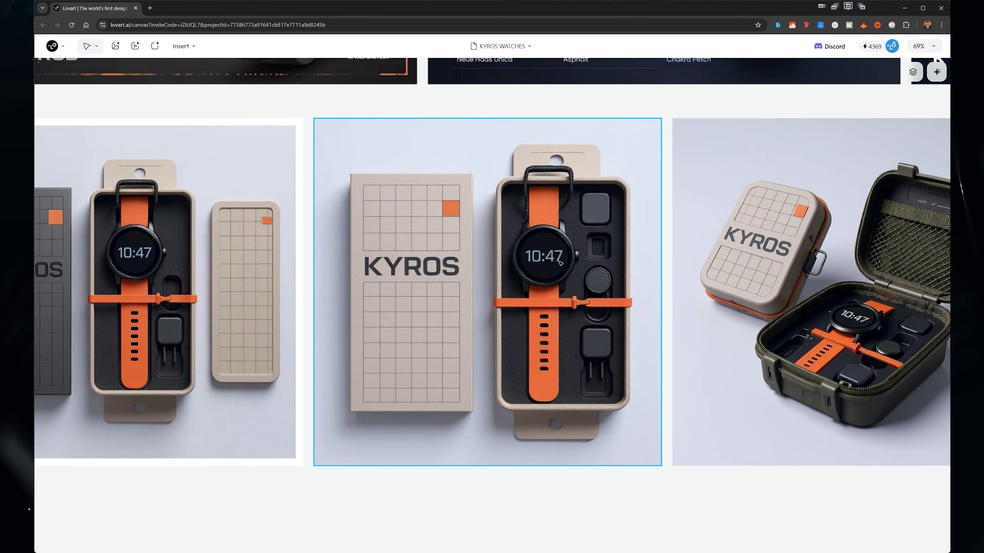
pyautogui.moveTo(674, 237); pyautogui.dragTo(485, 235)
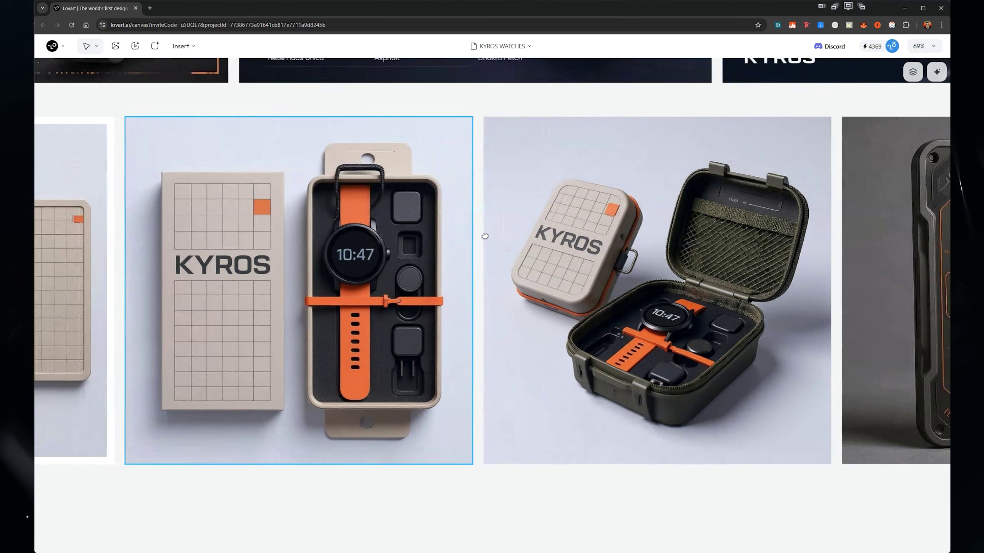
pyautogui.moveTo(559, 247); pyautogui.dragTo(430, 235)
pyautogui.scroll(3, 582, 226)
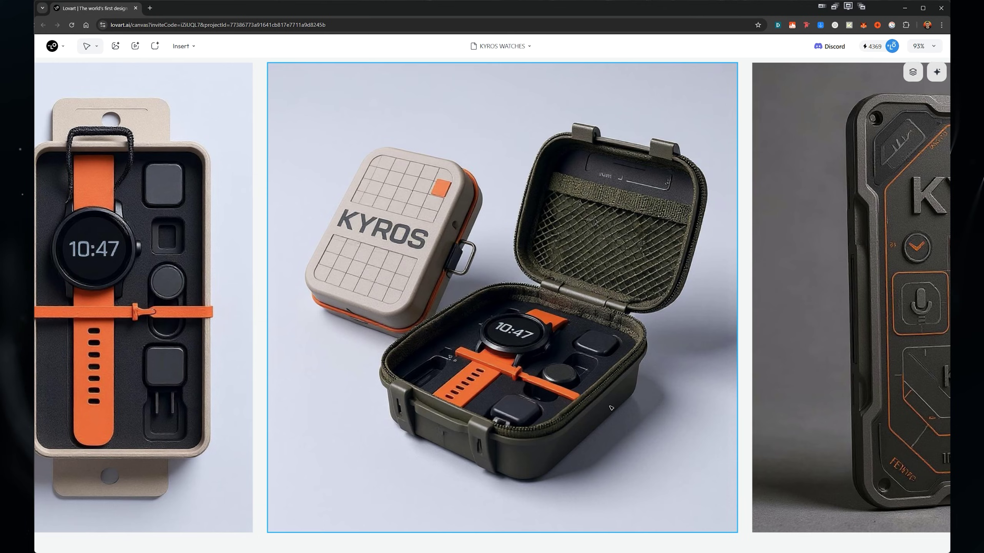
pyautogui.scroll(-3, 527, 240)
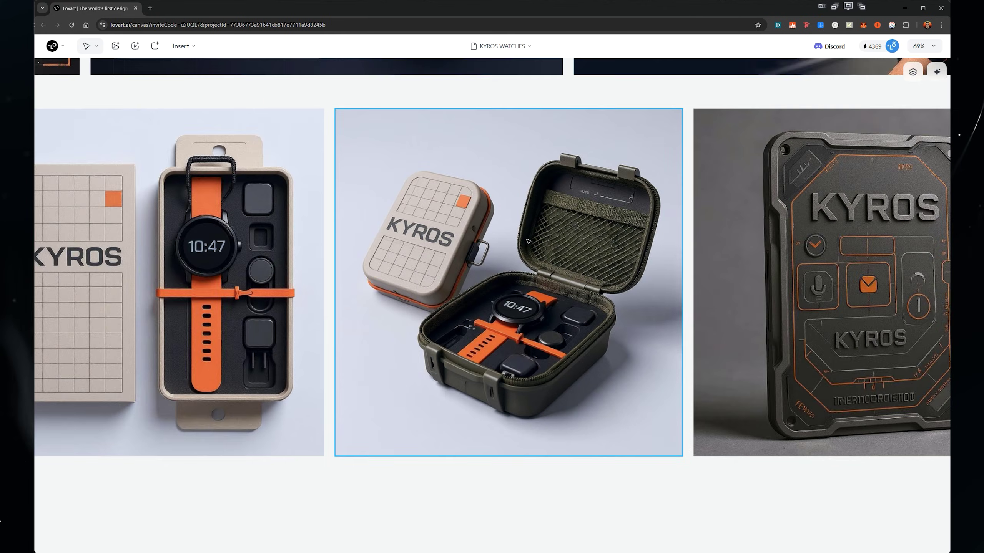
pyautogui.moveTo(648, 221); pyautogui.dragTo(481, 191)
pyautogui.moveTo(736, 201); pyautogui.dragTo(437, 236)
pyautogui.moveTo(732, 226); pyautogui.dragTo(503, 218)
pyautogui.hscroll(5, 504, 218)
pyautogui.scroll(1, 439, 222)
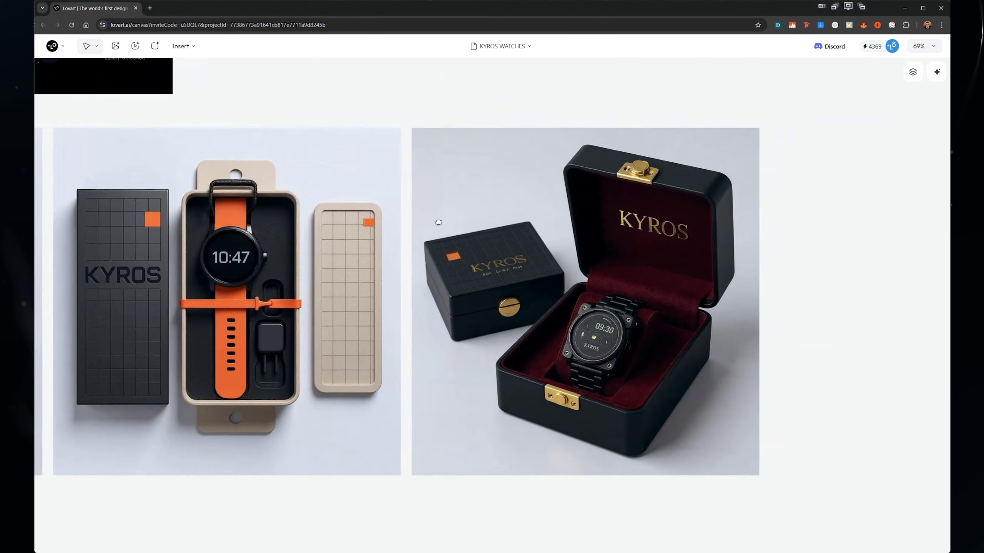
# Inspect the black and burgundy luxury watch box up close, including its lid lettering and orange square.
pyautogui.scroll(3, 658, 329)
pyautogui.hscroll(3, 674, 339)
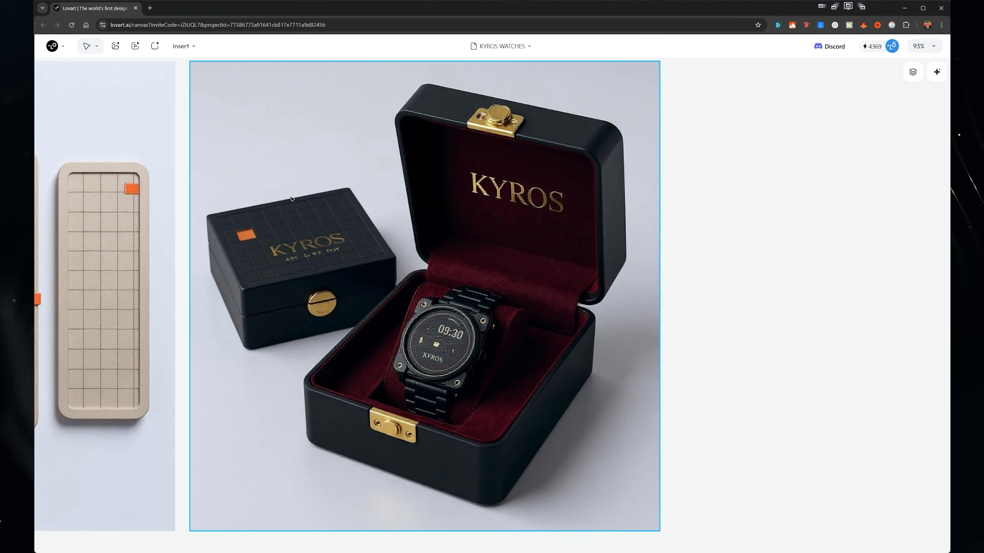
pyautogui.scroll(5, 245, 216)
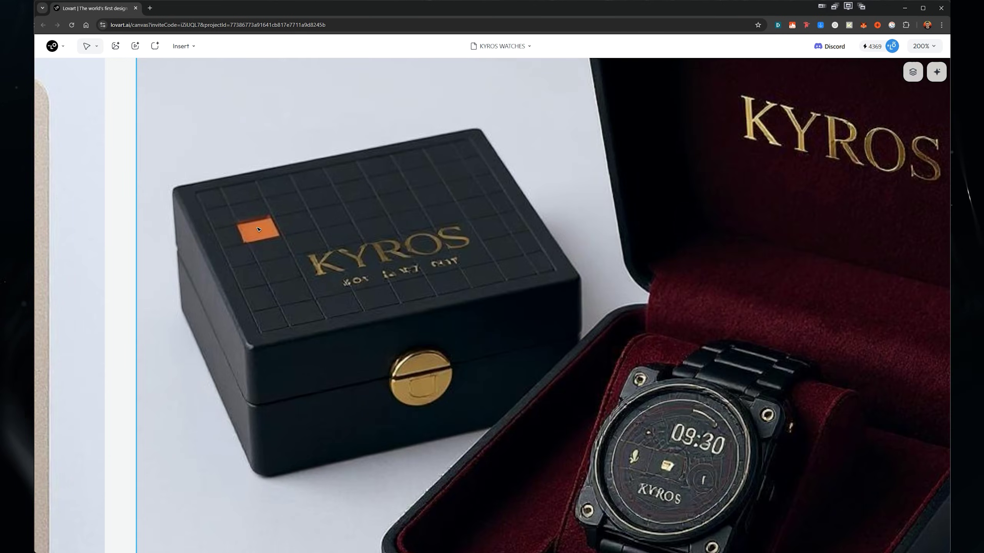
pyautogui.scroll(-10, 259, 230)
pyautogui.scroll(-5, 727, 275)
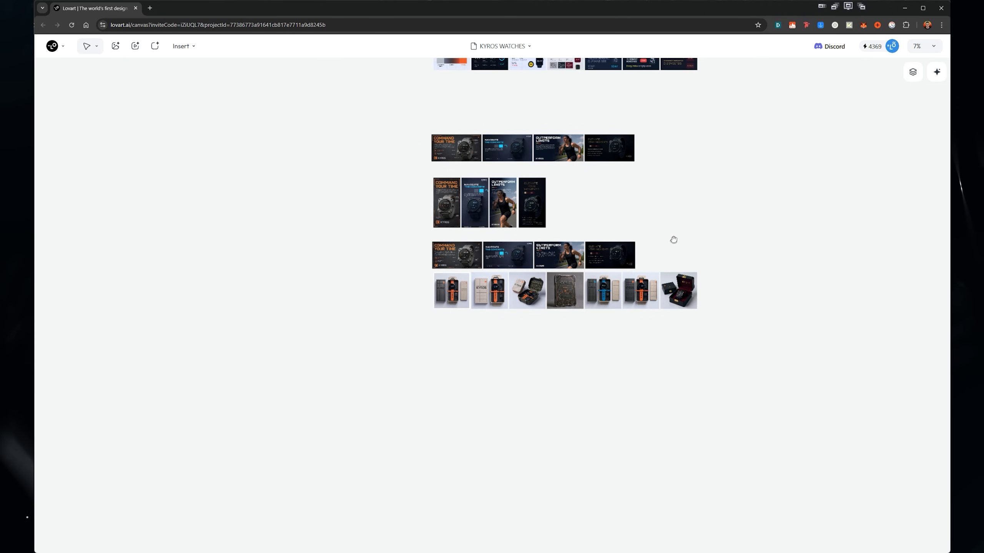
# Send a prompt for 4 posters per watch, different to the social graphics and focused on coming to a launch day event, including a fun poster design.
pyautogui.click(938, 75)
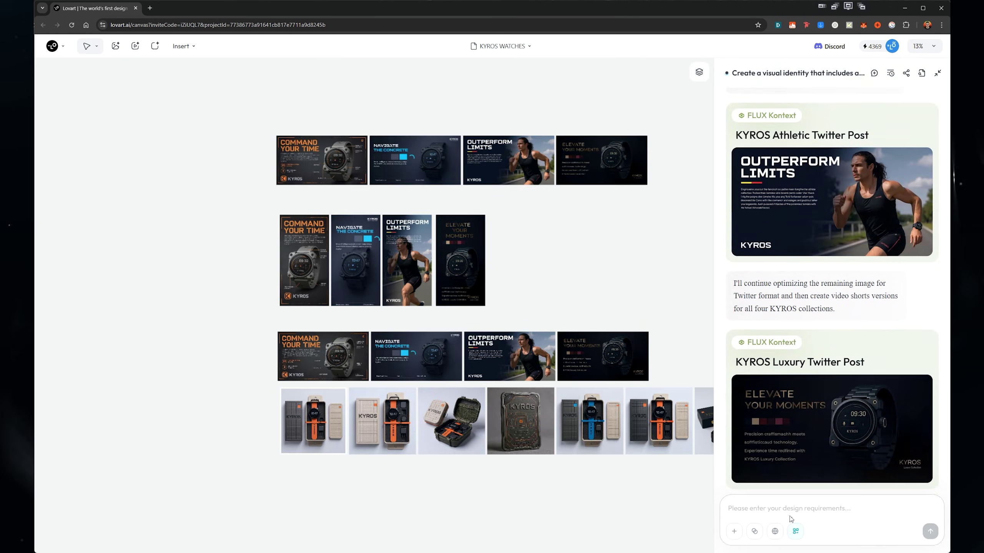
pyautogui.click(792, 518)
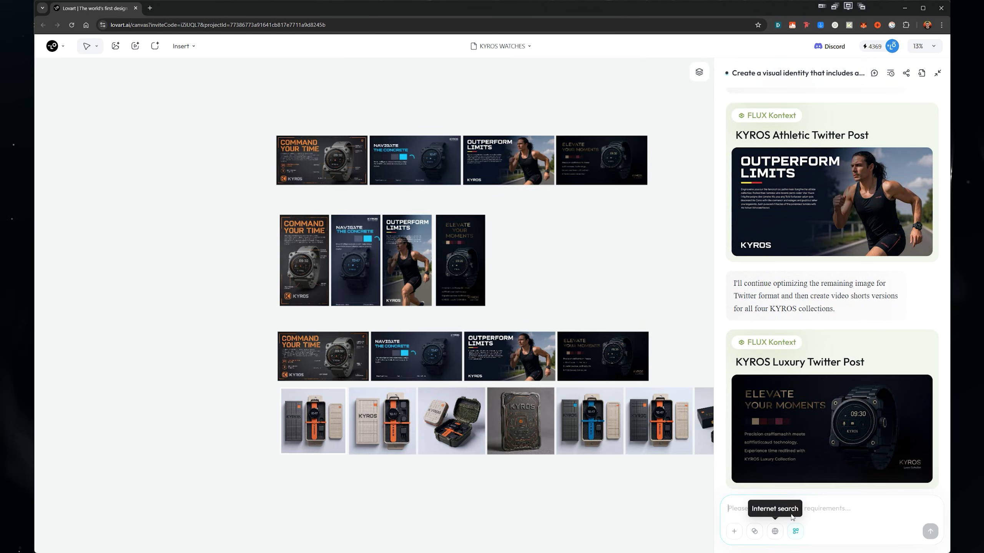
pyautogui.write('Make it different to the social graphics, these should be')
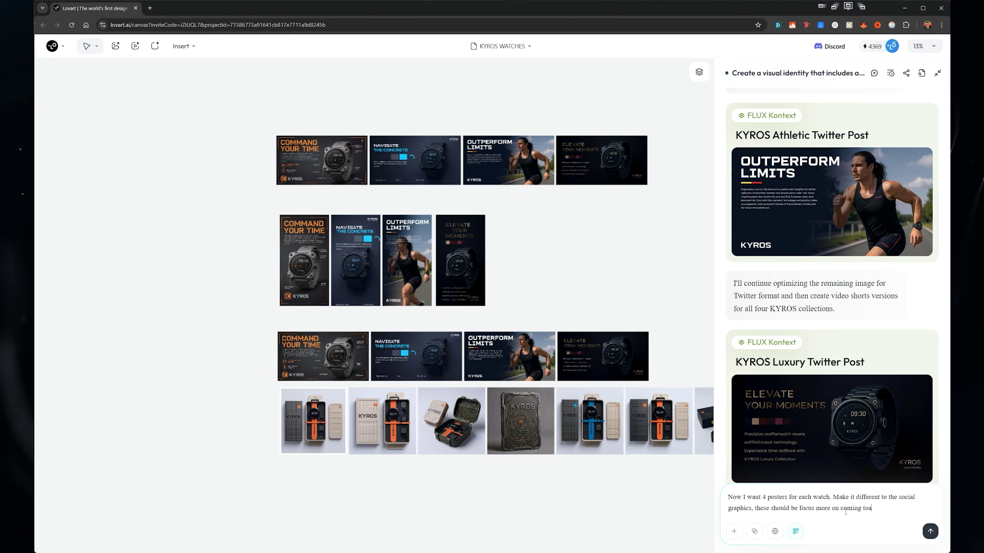
pyautogui.write(' focus more on coming to a launch day event.')
pyautogui.hotkey('shift', 'Return')
pyautogui.hotkey('shift', 'Return')
pyautogui.write('Generate a fun poster design,')
pyautogui.press('Return')
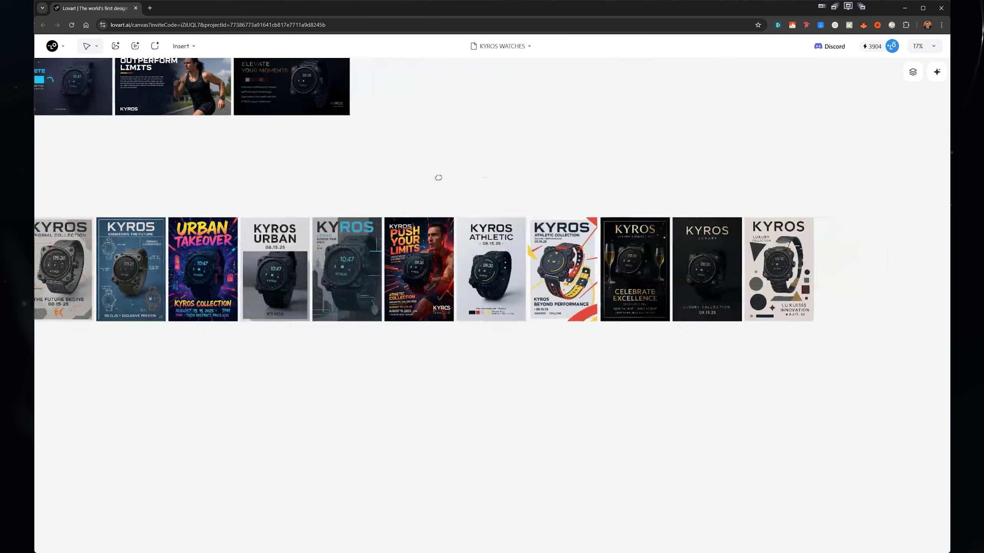
# Examine the Original Collection launch posters, from the colourful launch event design to the blueprint design.
pyautogui.moveTo(438, 177); pyautogui.dragTo(698, 150)
pyautogui.scroll(4, 251, 164)
pyautogui.moveTo(251, 164); pyautogui.dragTo(395, 91)
pyautogui.scroll(2, 294, 116)
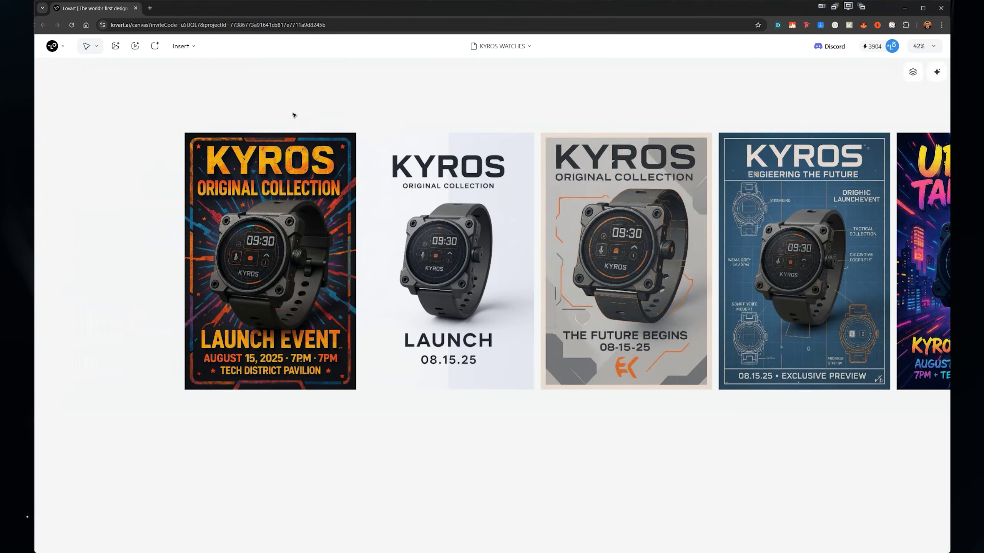
pyautogui.moveTo(265, 111); pyautogui.dragTo(314, 111)
pyautogui.scroll(2, 346, 239)
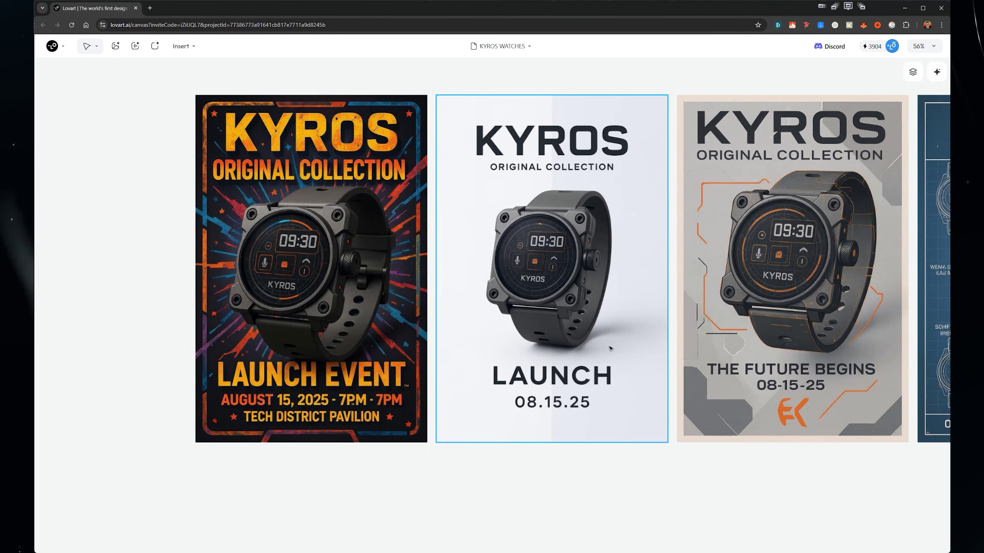
pyautogui.hscroll(2, 776, 483)
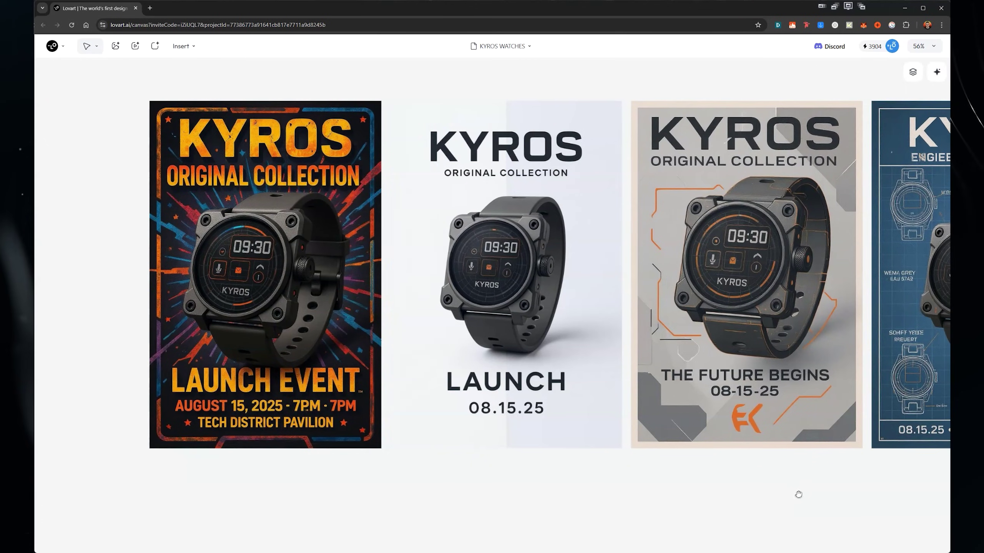
pyautogui.moveTo(887, 507); pyautogui.dragTo(630, 501)
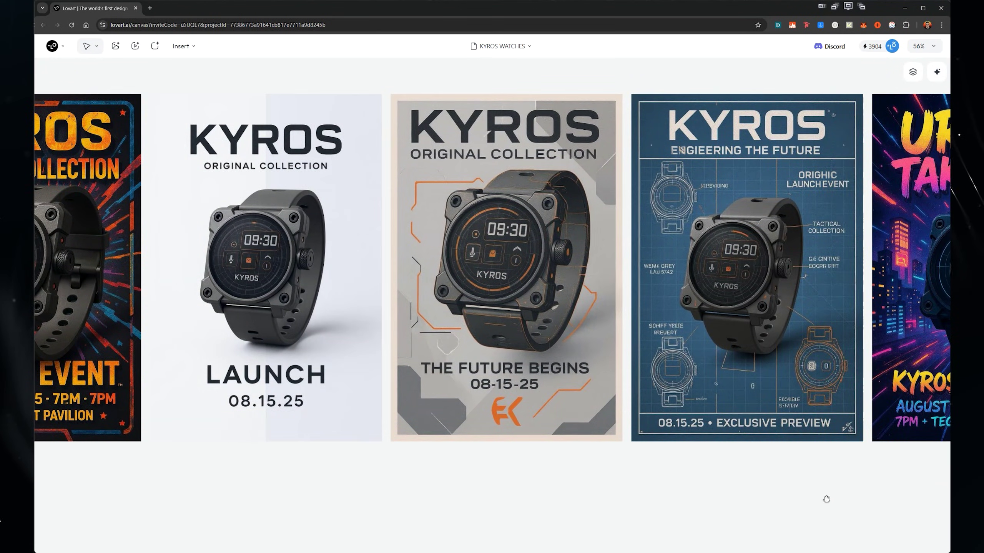
pyautogui.moveTo(826, 499); pyautogui.dragTo(523, 496)
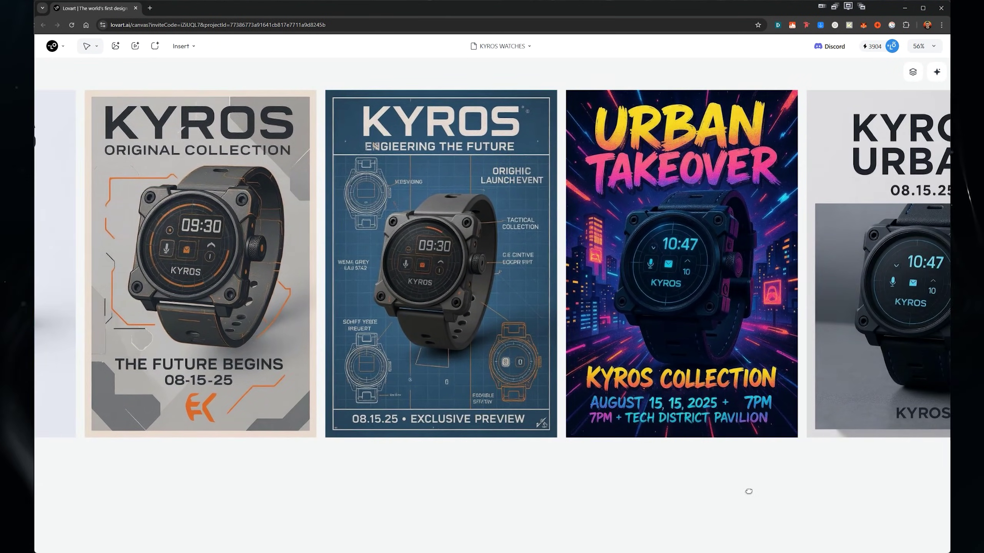
# Examine the Urban and Athletic launch posters, looking closely at the illustrated "Beyond Performance" design.
pyautogui.moveTo(747, 490); pyautogui.dragTo(449, 482)
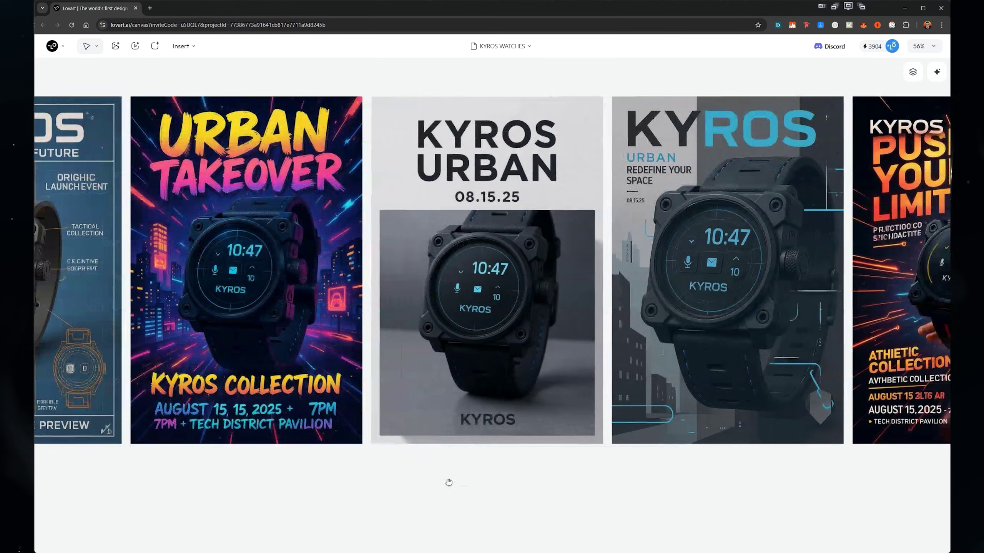
pyautogui.moveTo(613, 475); pyautogui.dragTo(448, 487)
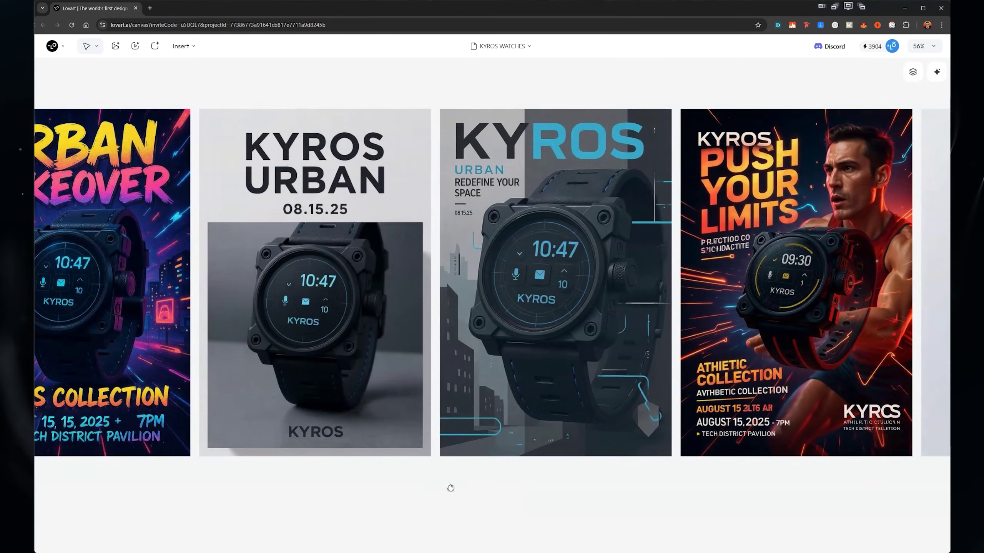
pyautogui.moveTo(508, 489); pyautogui.dragTo(271, 489)
pyautogui.moveTo(598, 499); pyautogui.dragTo(369, 481)
pyautogui.moveTo(503, 485); pyautogui.dragTo(193, 496)
pyautogui.scroll(2, 581, 333)
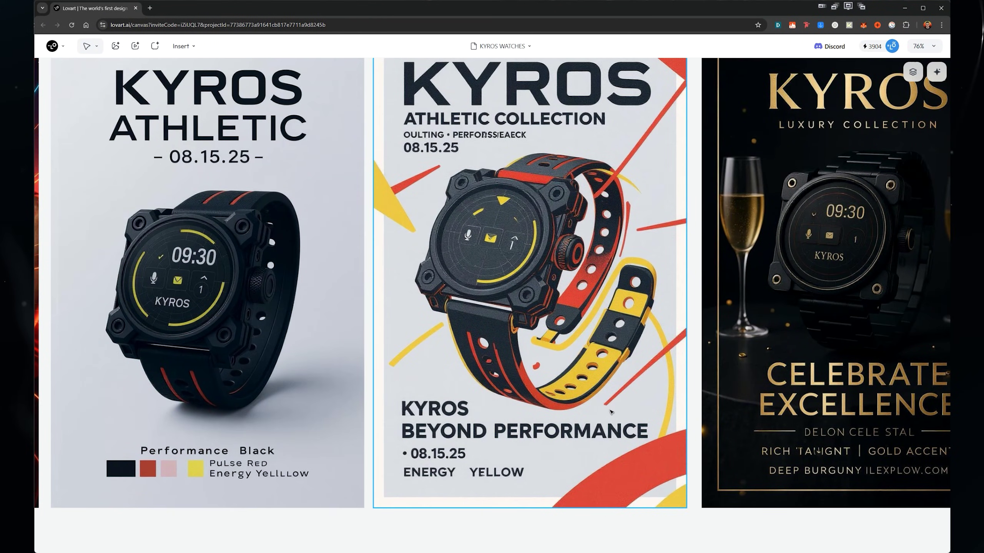
pyautogui.scroll(-5, 448, 268)
# Compare the Original, Urban and Athletic posters again along the whole row.
pyautogui.moveTo(408, 250); pyautogui.dragTo(759, 190)
pyautogui.moveTo(460, 205); pyautogui.dragTo(591, 266)
pyautogui.scroll(3, 644, 234)
pyautogui.scroll(2, 600, 256)
pyautogui.scroll(-3, 591, 267)
pyautogui.moveTo(433, 273); pyautogui.dragTo(857, 242)
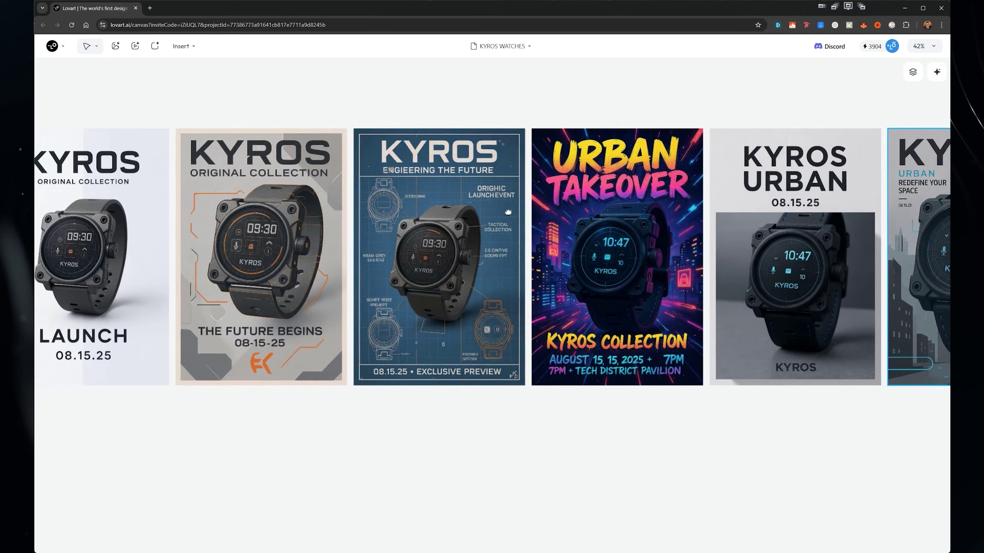
pyautogui.moveTo(581, 242); pyautogui.dragTo(368, 246)
pyautogui.moveTo(794, 206); pyautogui.dragTo(303, 217)
pyautogui.moveTo(813, 206); pyautogui.dragTo(563, 197)
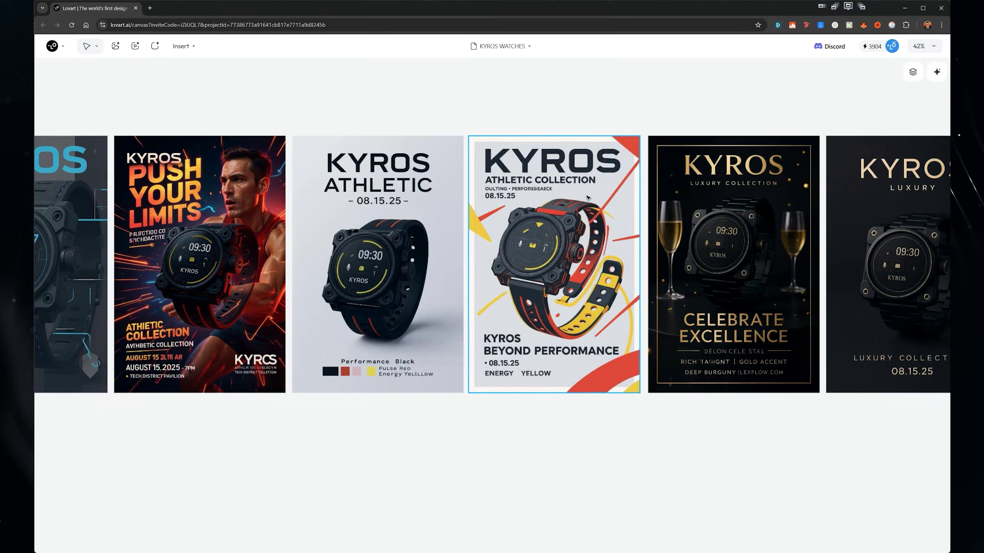
# Examine the three Luxury Collection posters, including the "Celebrate Excellence" and geometric-shape designs.
pyautogui.scroll(3, 588, 198)
pyautogui.hscroll(10, 597, 225)
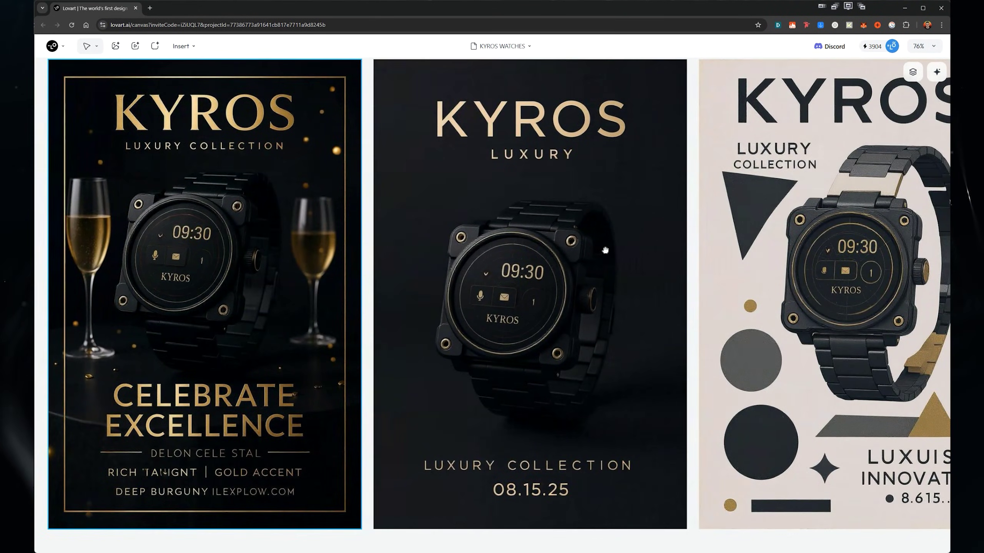
pyautogui.hscroll(8, 500, 282)
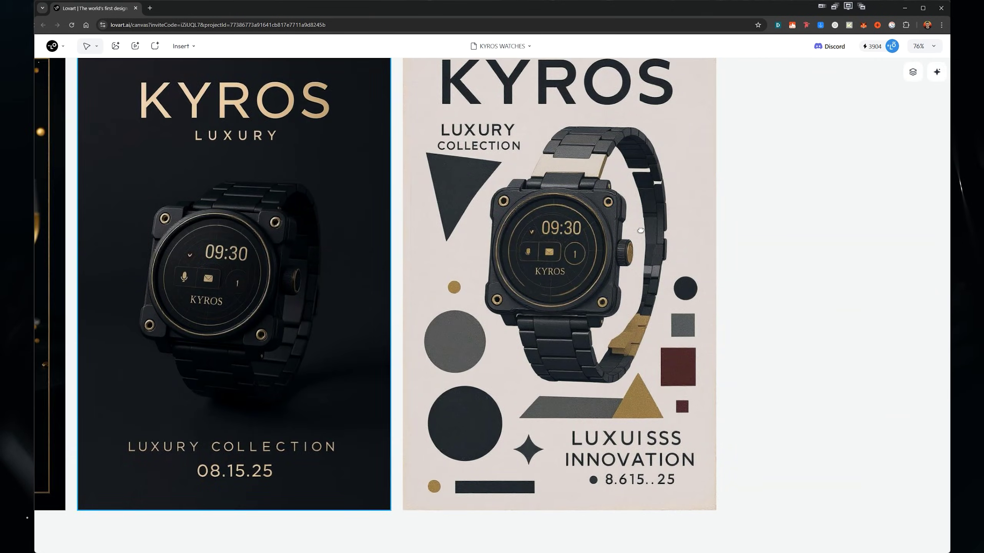
pyautogui.scroll(-5, 661, 260)
pyautogui.moveTo(609, 211); pyautogui.dragTo(579, 232)
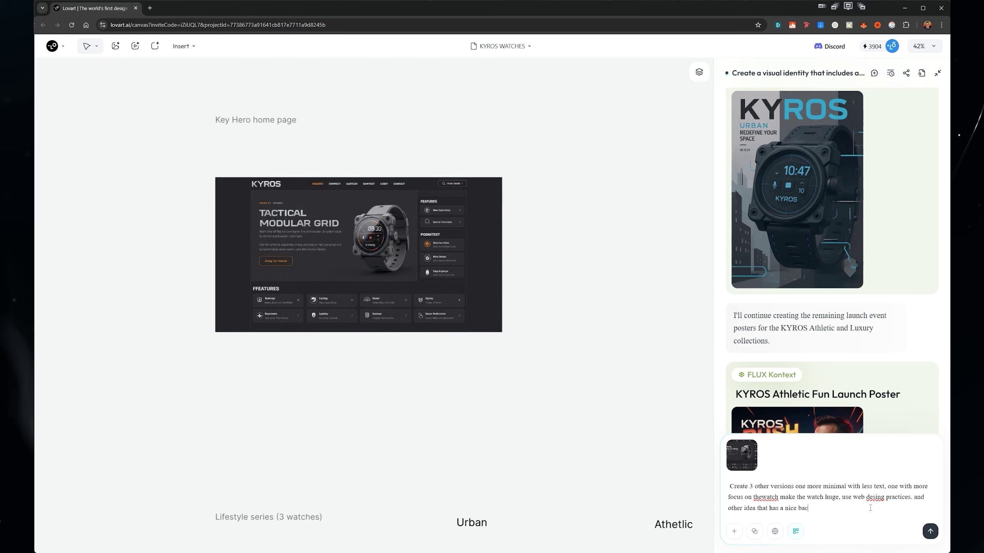
# Prompt for 3 other home page hero versions: minimal with less text, a huge watch, and a luxurious blurred textured background with the watch centred.
pyautogui.write('that blurs in the back and the weatch right bang in the middle with log op top, make it feel lauxurious and exciting.')
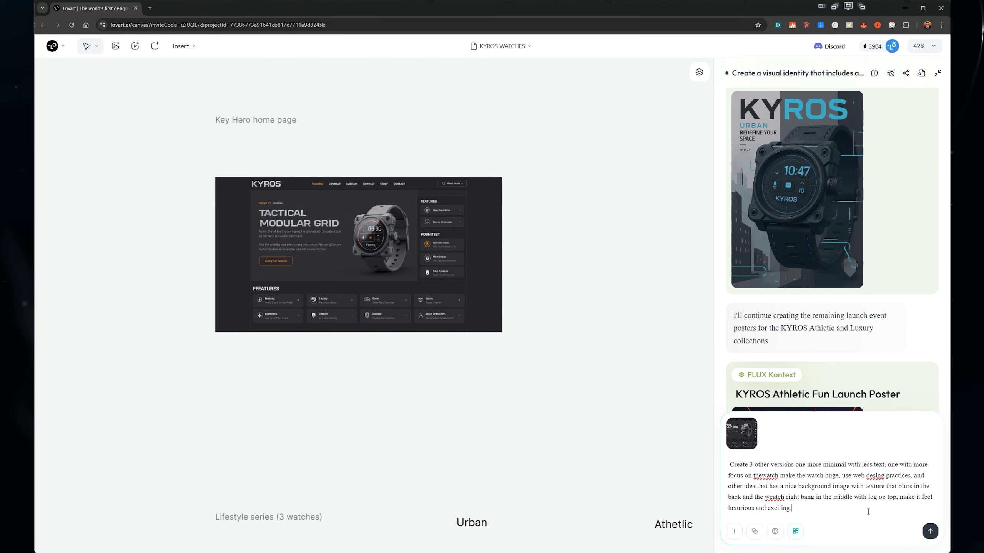
pyautogui.press('Return')
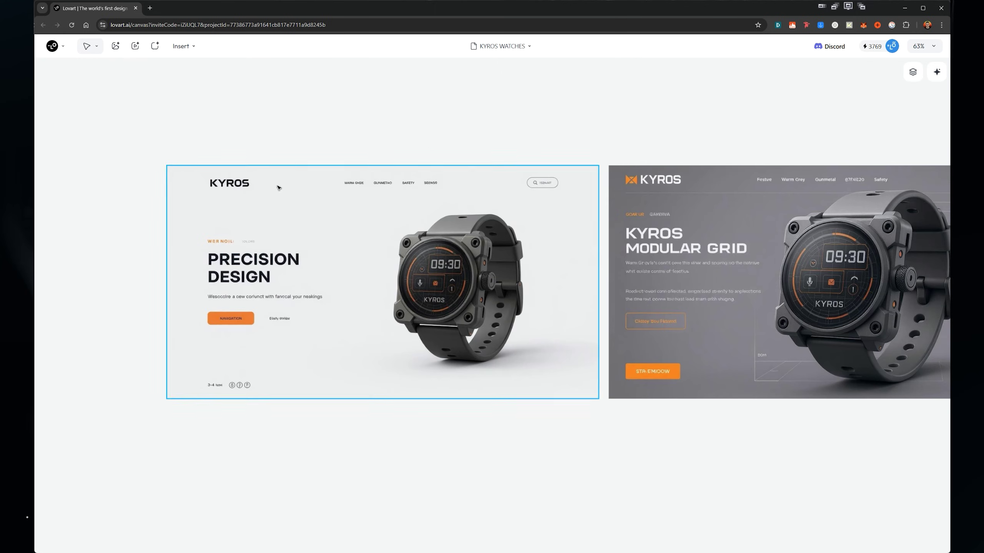
# Examine the minimal "Precision Design" home page hero and the grey "KYROS Modular Grid" hero with the huge watch up close.
pyautogui.scroll(3, 278, 188)
pyautogui.moveTo(345, 193); pyautogui.dragTo(308, 153)
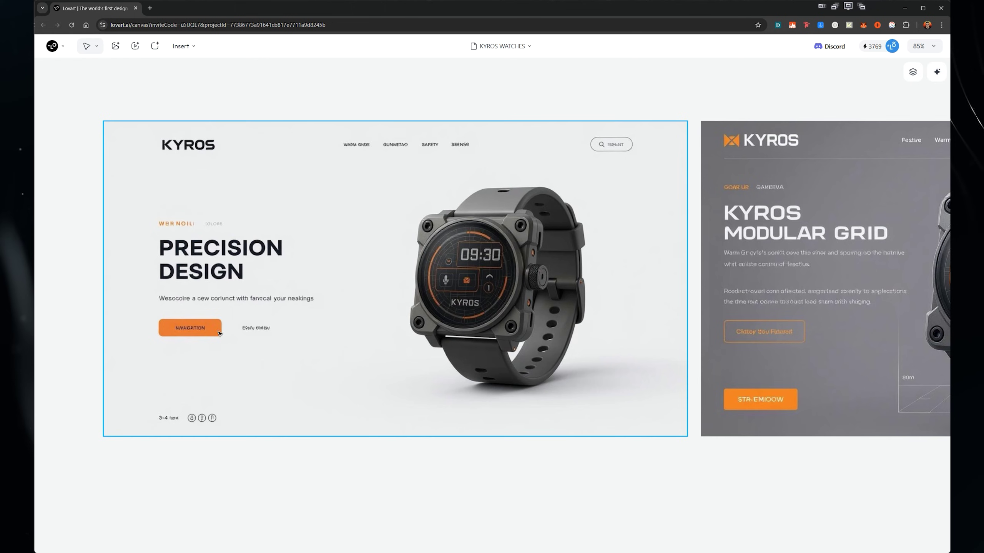
pyautogui.hscroll(10, 399, 342)
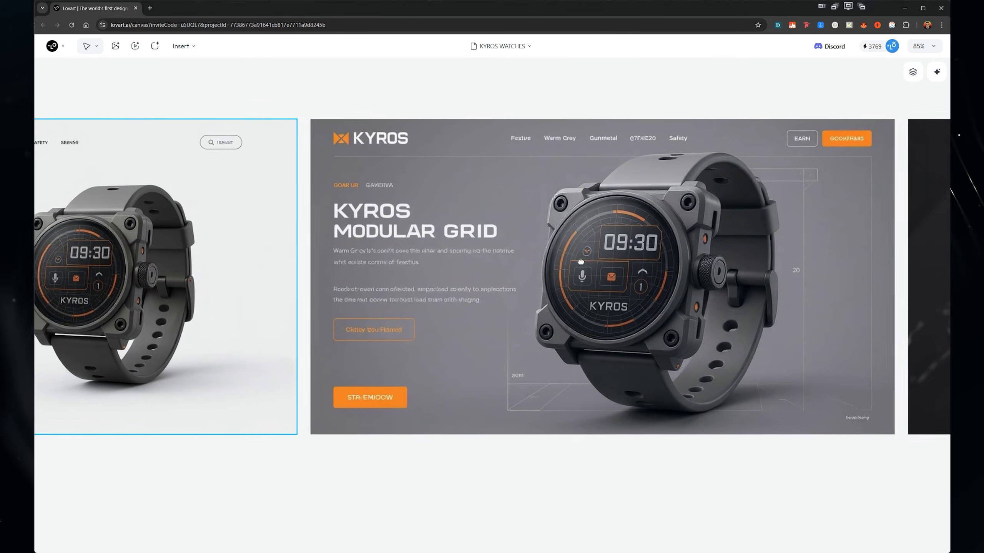
pyautogui.scroll(3, 630, 179)
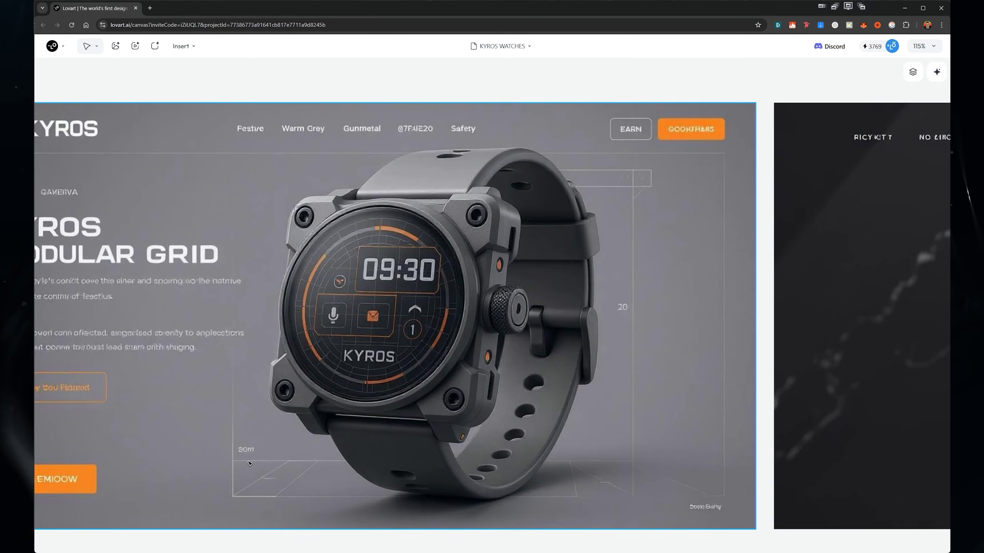
pyautogui.moveTo(401, 413); pyautogui.dragTo(514, 415)
pyautogui.scroll(-3, 616, 288)
pyautogui.moveTo(616, 287); pyautogui.dragTo(435, 248)
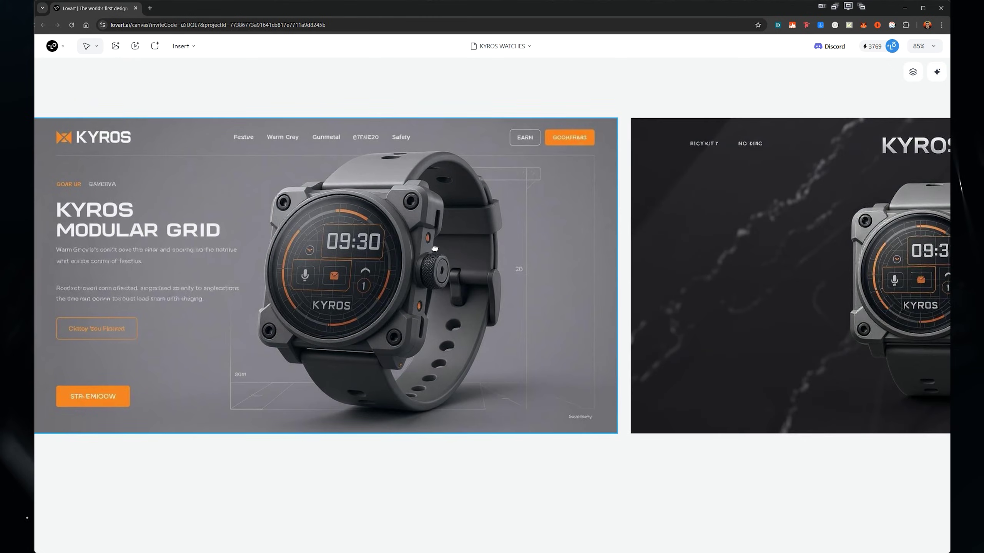
# Examine the luxurious home page hero with the centred watch on the dark marble-textured background.
pyautogui.hscroll(10, 435, 248)
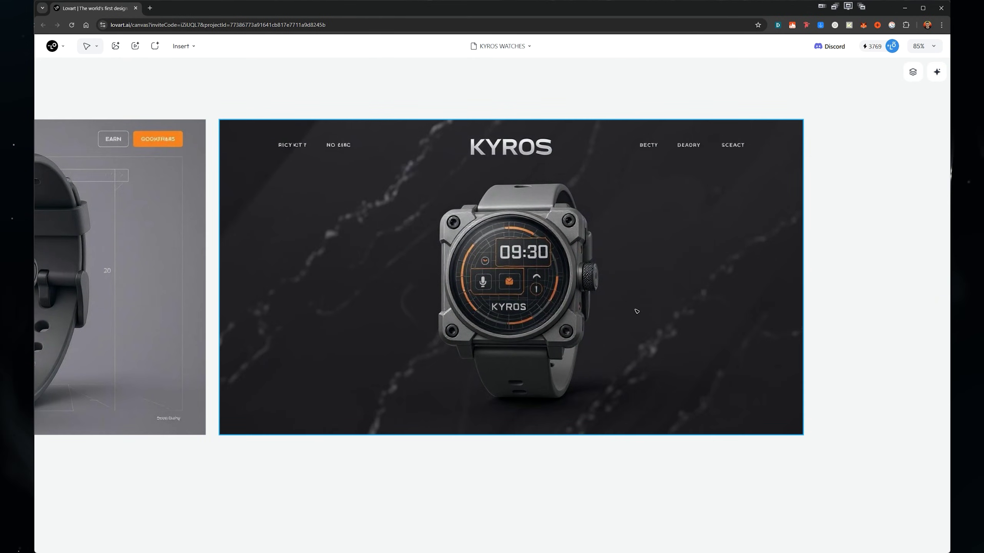
pyautogui.scroll(-2, 597, 275)
pyautogui.scroll(2, 508, 194)
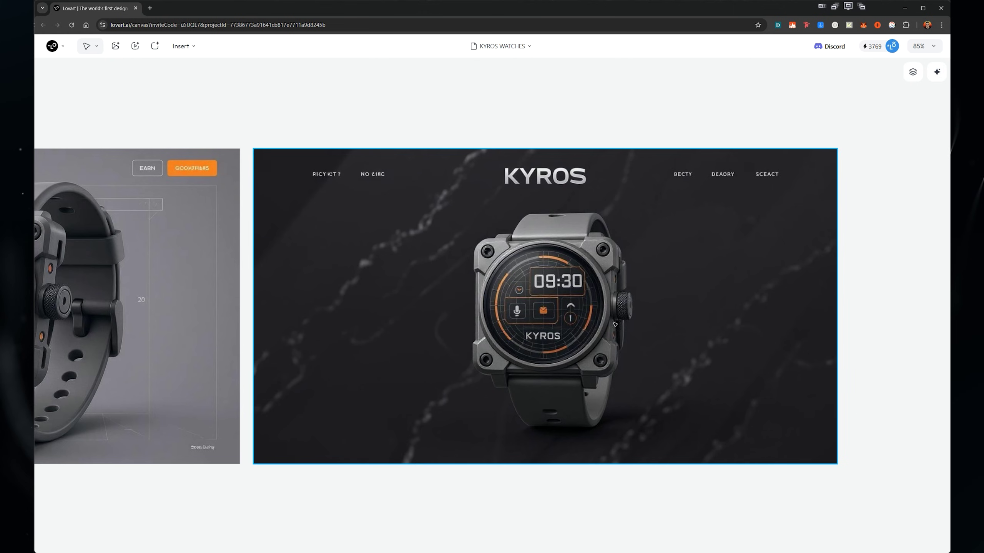
pyautogui.hscroll(2, 463, 267)
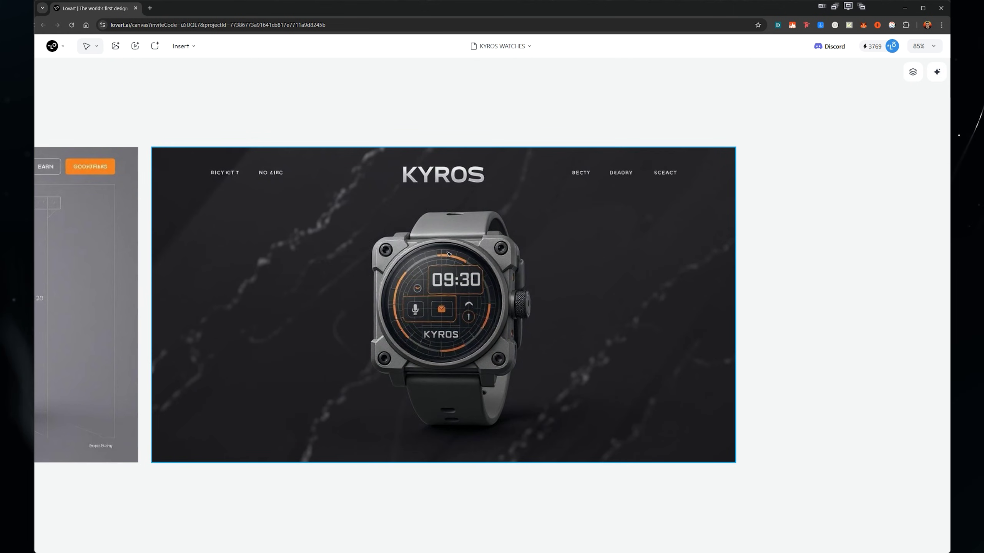
pyautogui.scroll(-2, 449, 254)
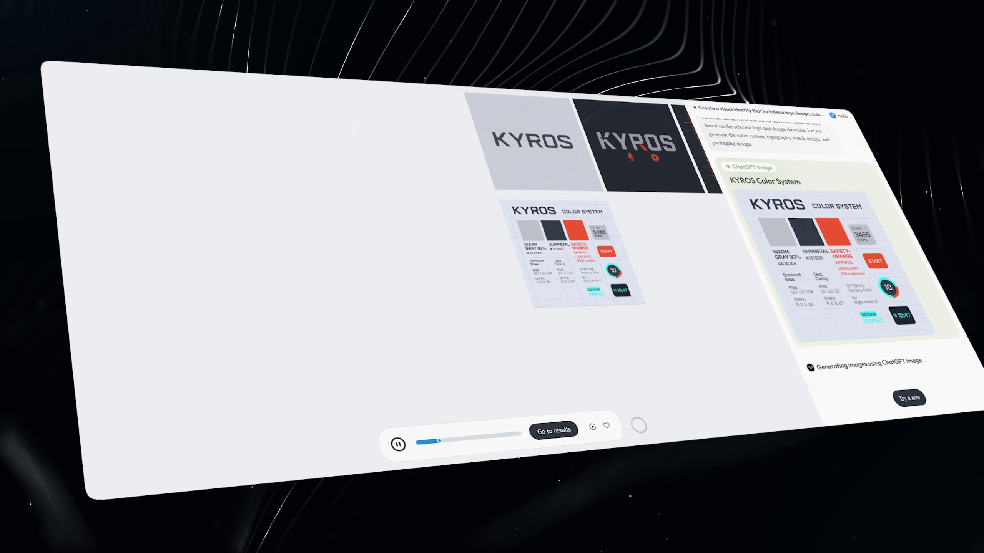